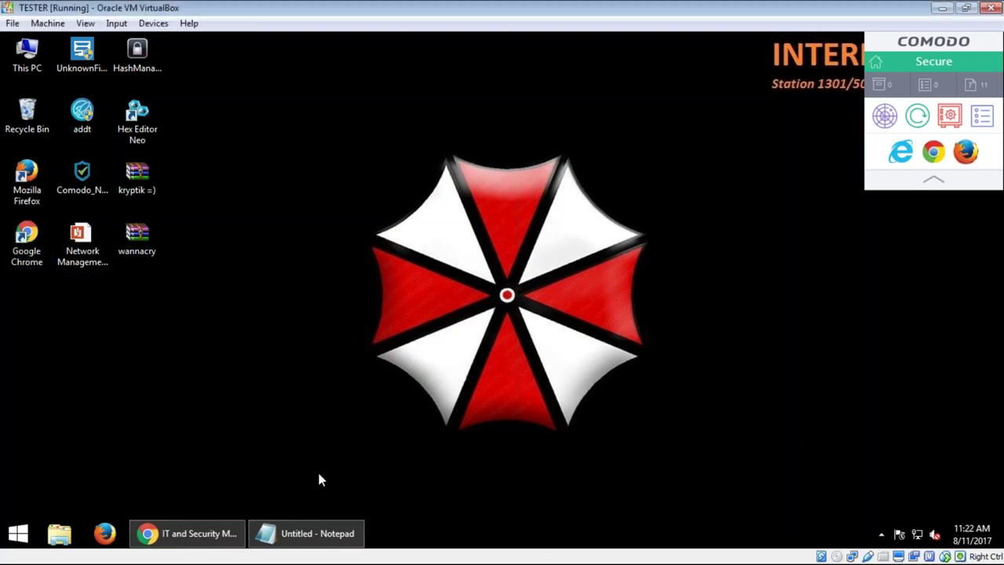
Step: Review the profile's excluded groups in IT & Security Manager, then return to the desktop
click(225, 534)
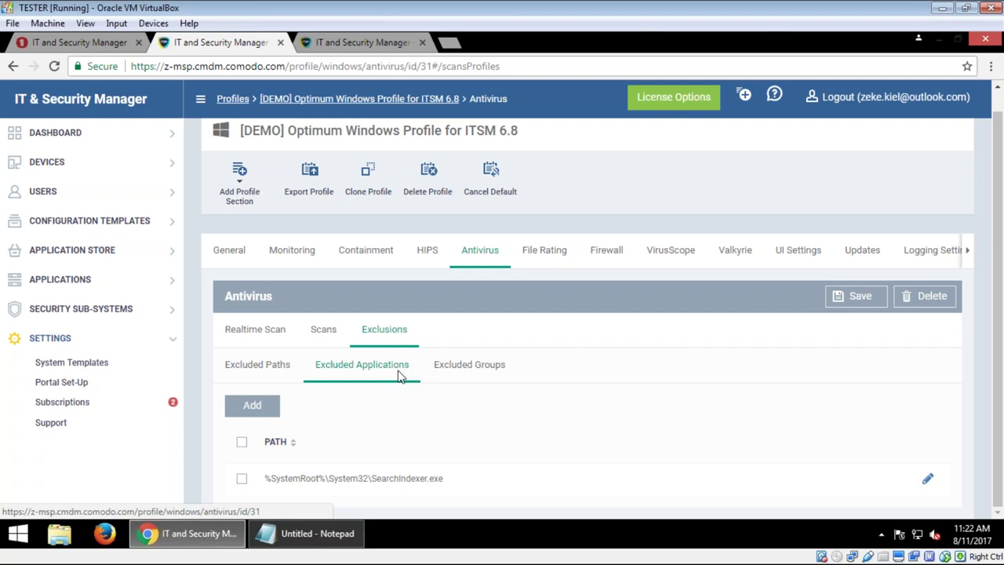
click(467, 370)
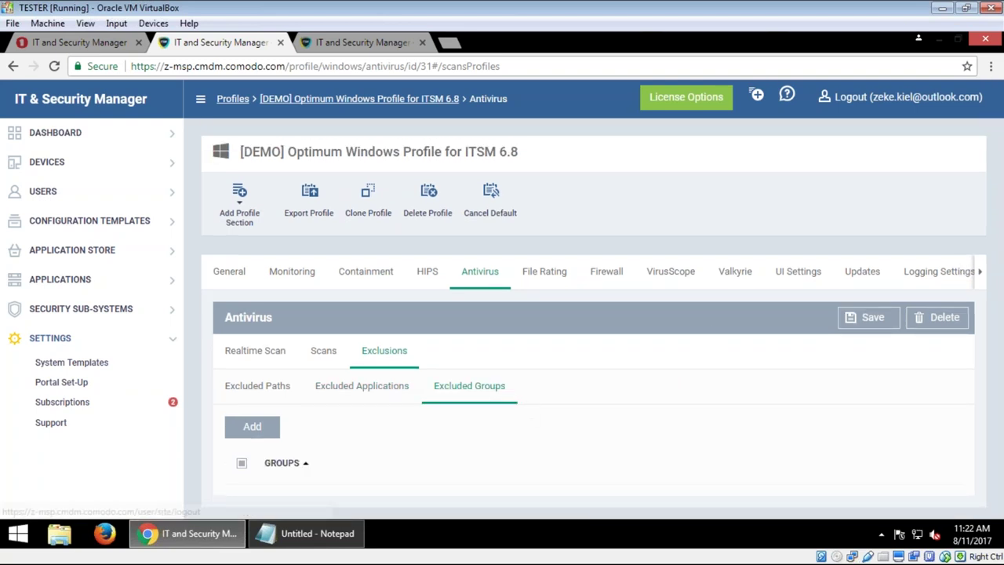
click(934, 46)
right_click(150, 175)
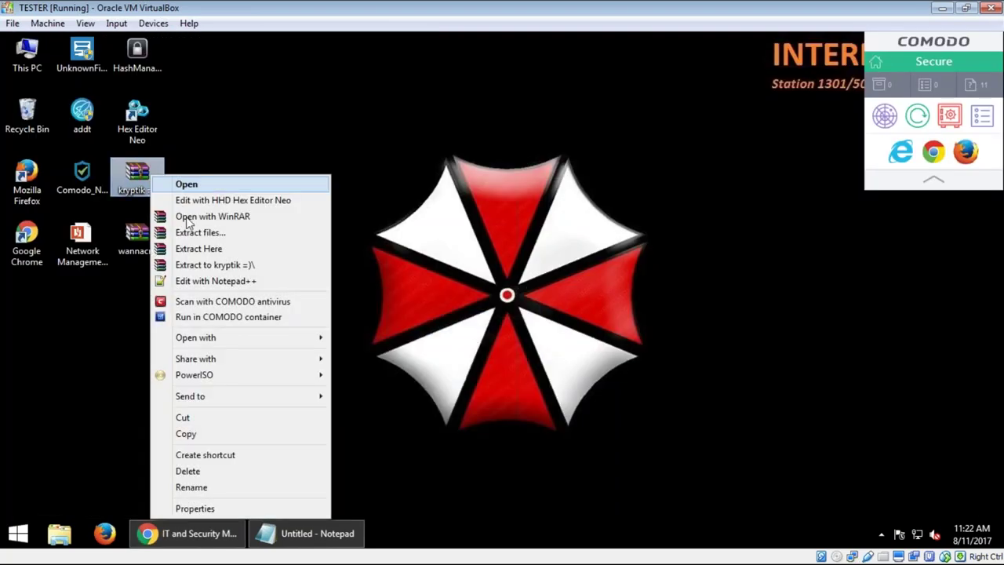
click(495, 185)
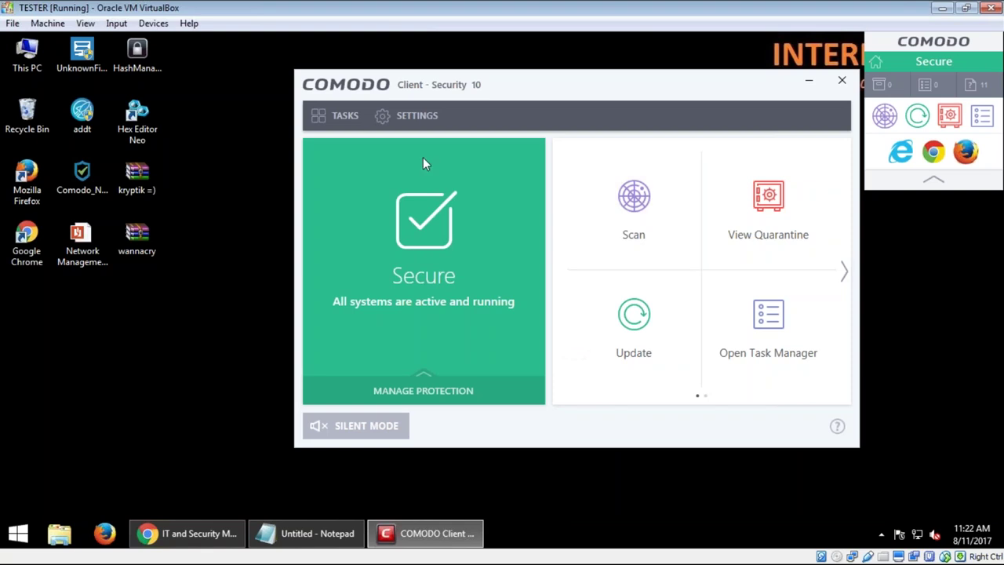
Step: Show Comodo Client Security's protection toggles with Antivirus on, then bring up the kryptik archive's menu
click(352, 124)
click(408, 115)
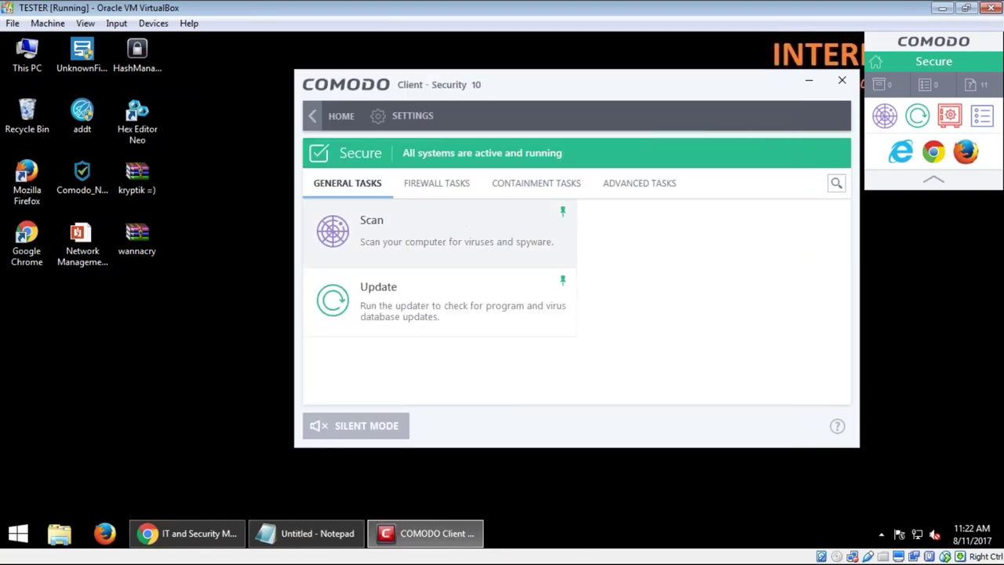
click(333, 116)
click(424, 392)
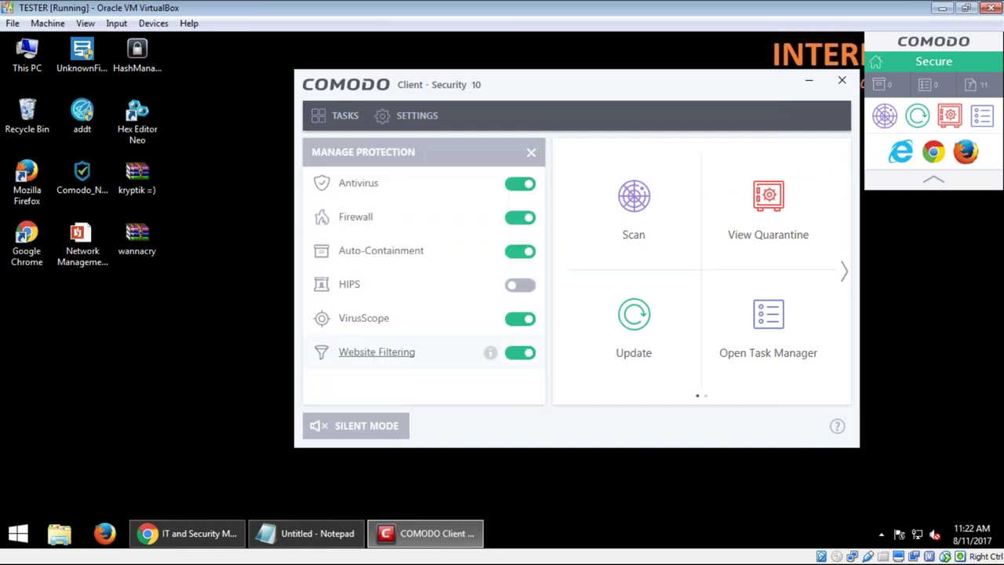
right_click(131, 178)
Step: Extract the kryptik =) archive to the desktop using its password, then return to the Comodo client
click(186, 250)
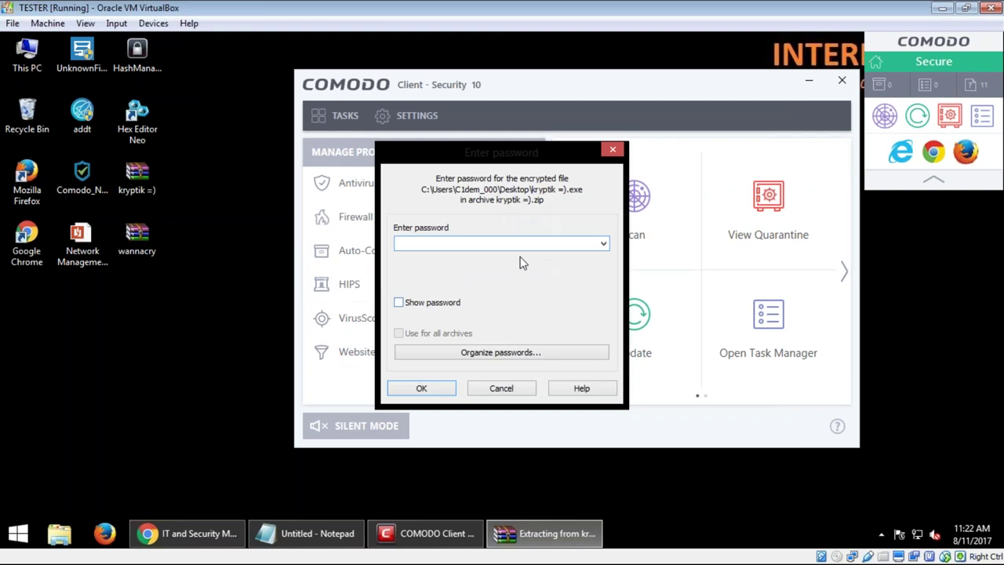
text(infected)
key(Return)
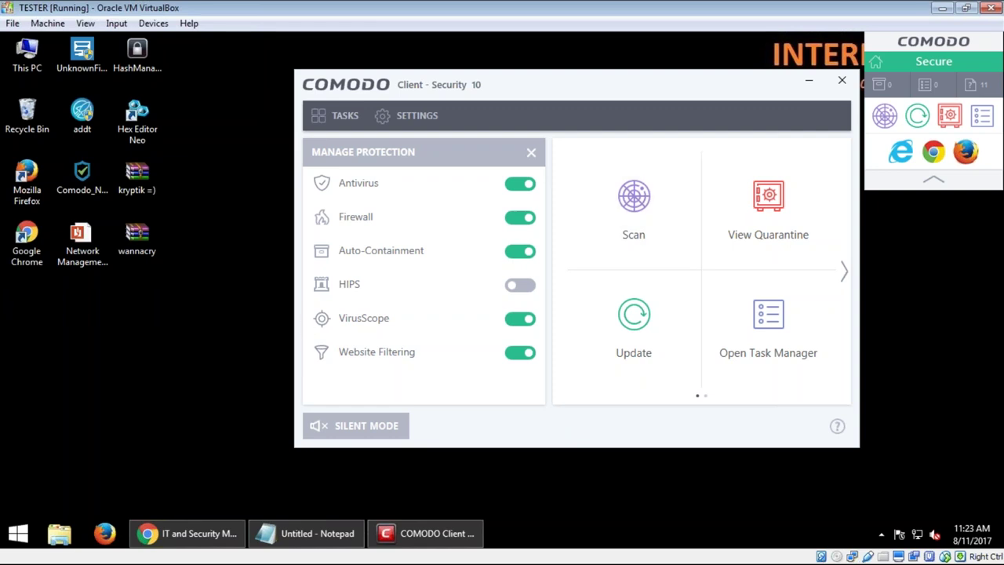
click(854, 84)
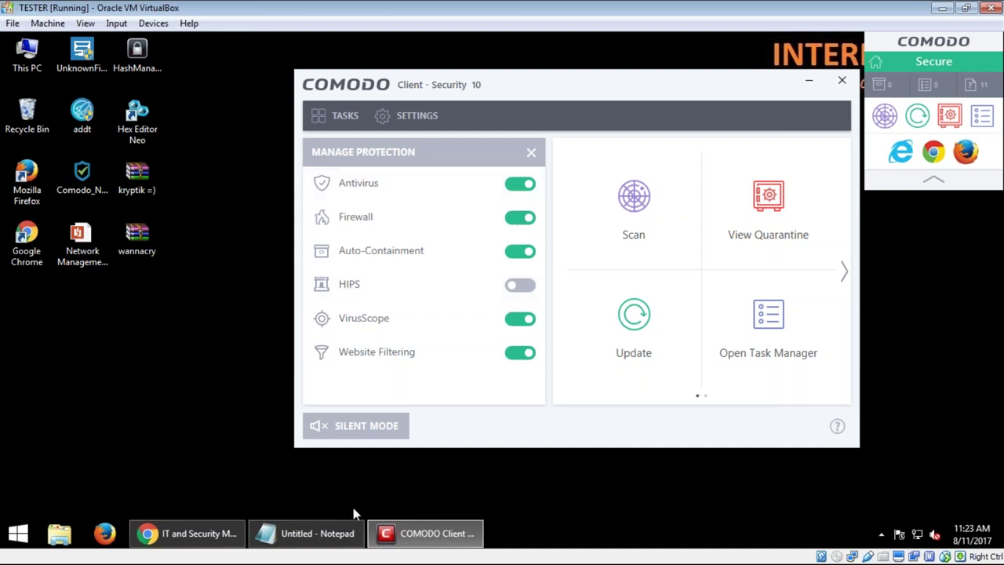
mouse_move(335, 533)
Step: Add the desktop kryptik =).exe path to the profile's antivirus excluded applications
click(842, 80)
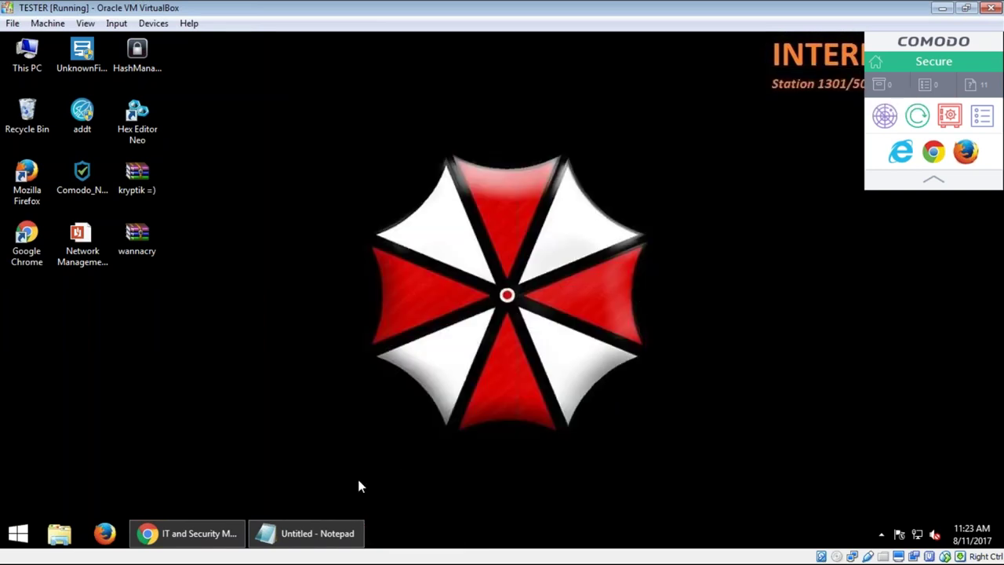
click(188, 533)
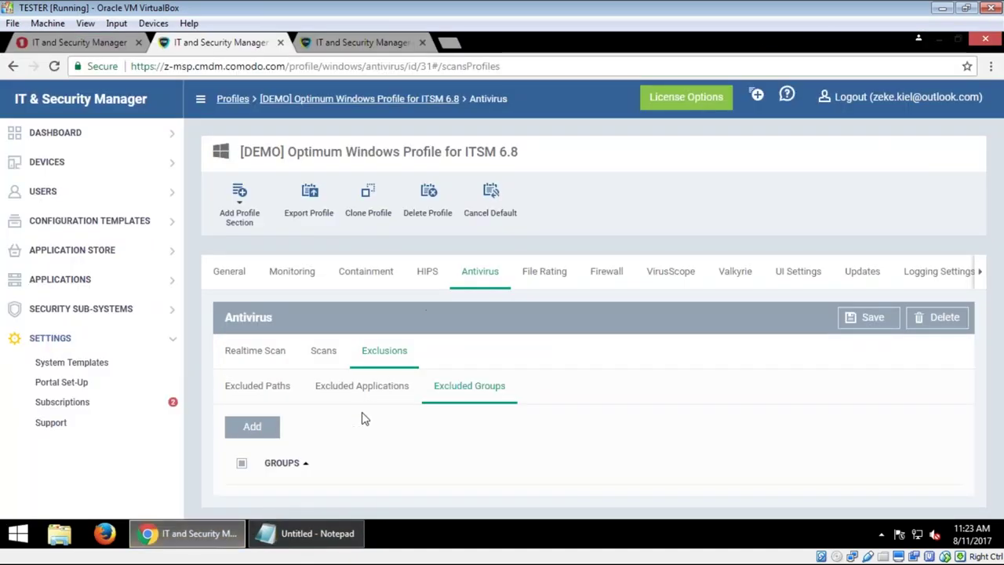
click(362, 386)
click(258, 427)
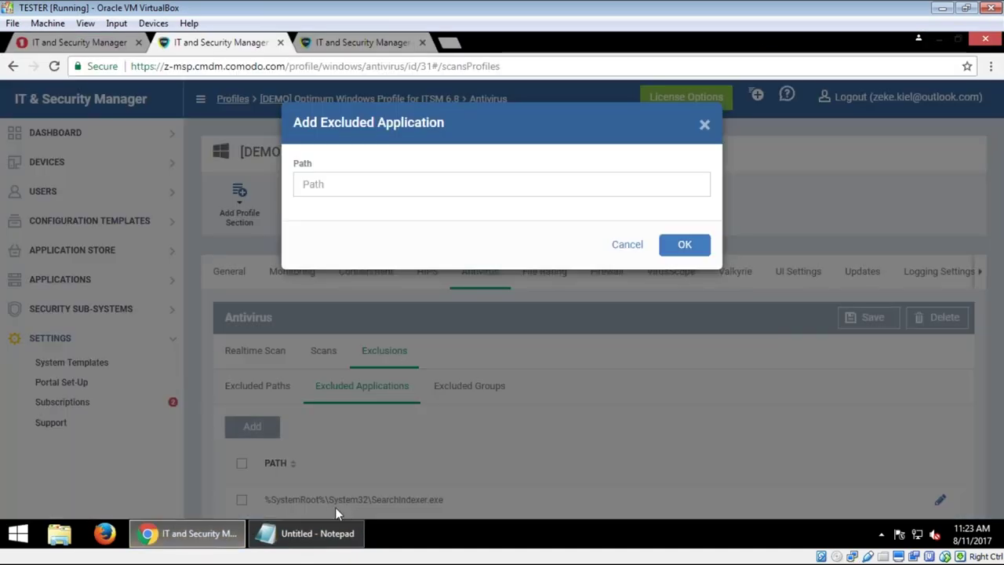
click(306, 534)
drag(306, 78, 43, 76)
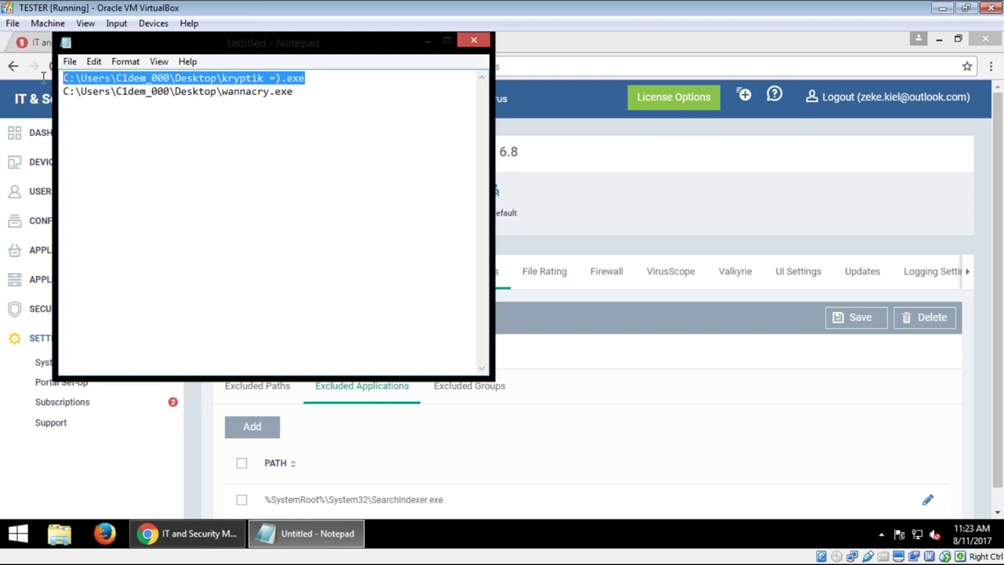
click(641, 374)
click(251, 426)
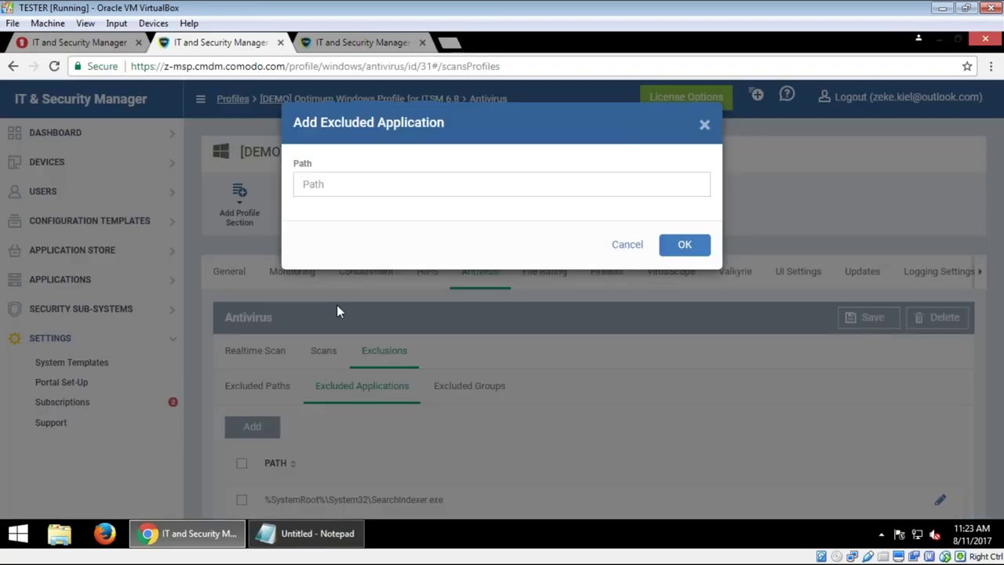
click(376, 194)
text(C:\Users\Zeke_000\Desktop\trojan-1.exe)
click(685, 244)
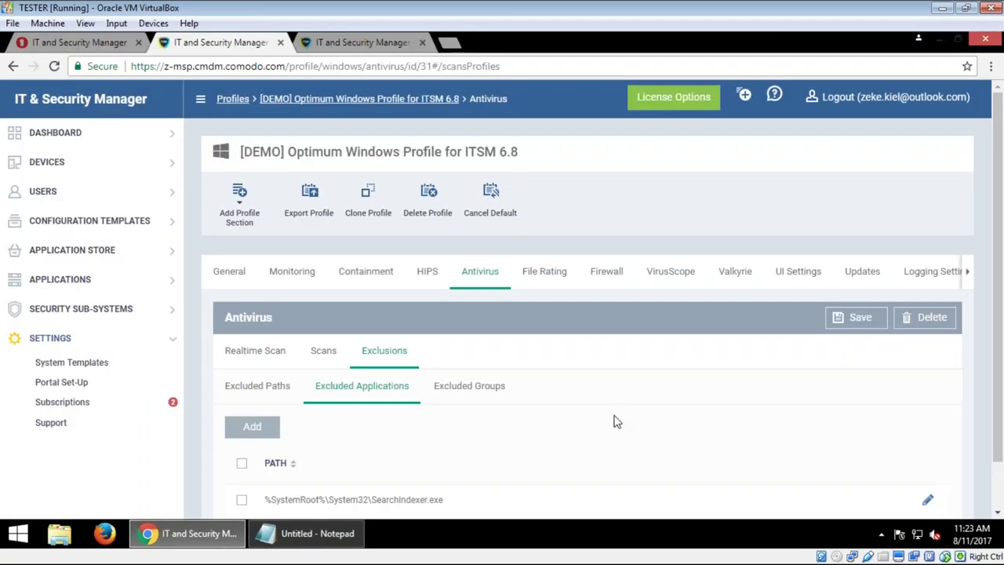
Step: Paste the wannacry.exe desktop path into a new excluded application, closing Notepad without saving
scroll(634, 416, down, 1)
click(252, 372)
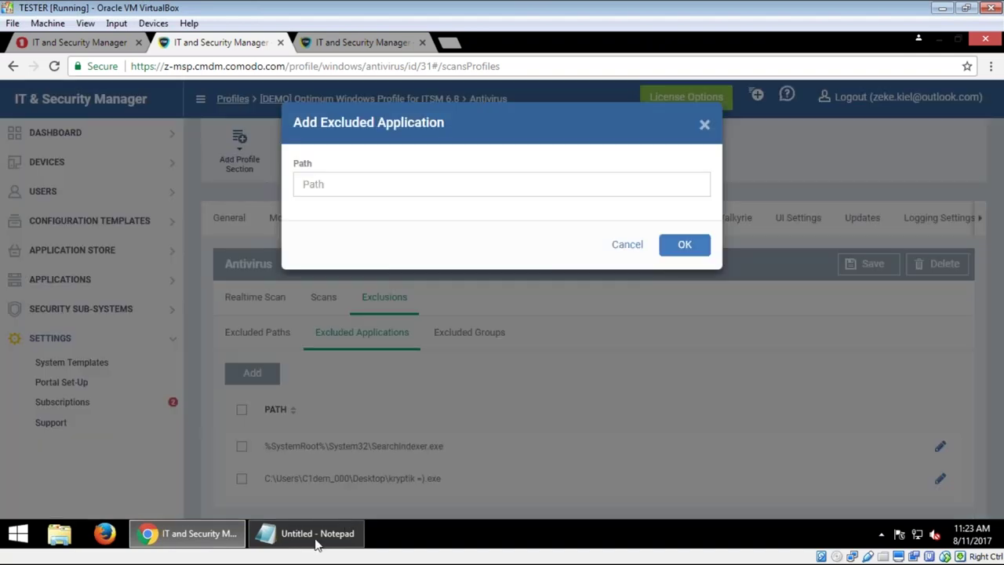
click(318, 541)
drag(295, 92, 63, 92)
key(ctrl+c)
click(474, 39)
click(530, 285)
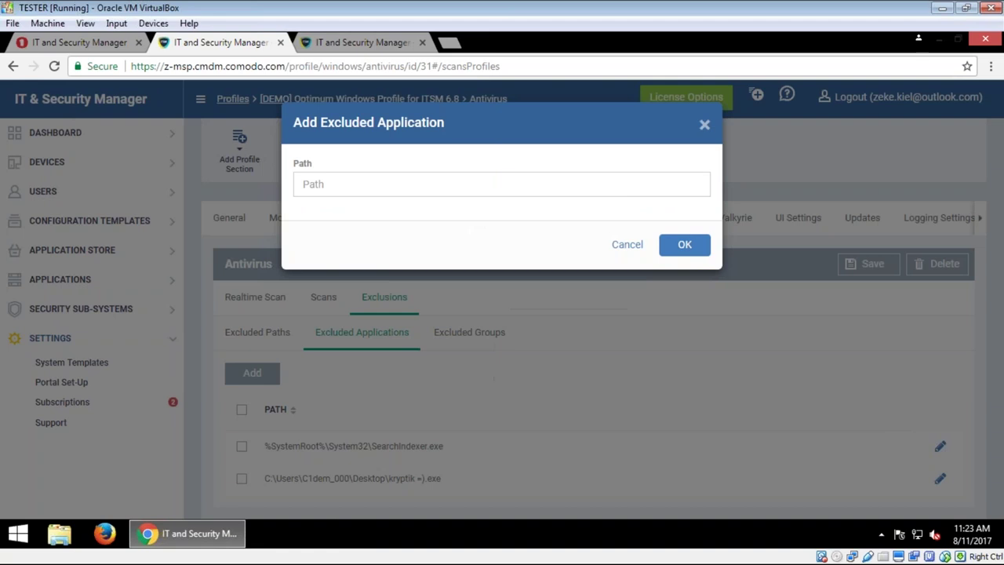
click(458, 182)
key(ctrl+v)
Step: Confirm the wannacry exclusion and add the Malware group to the antivirus excluded groups
click(668, 247)
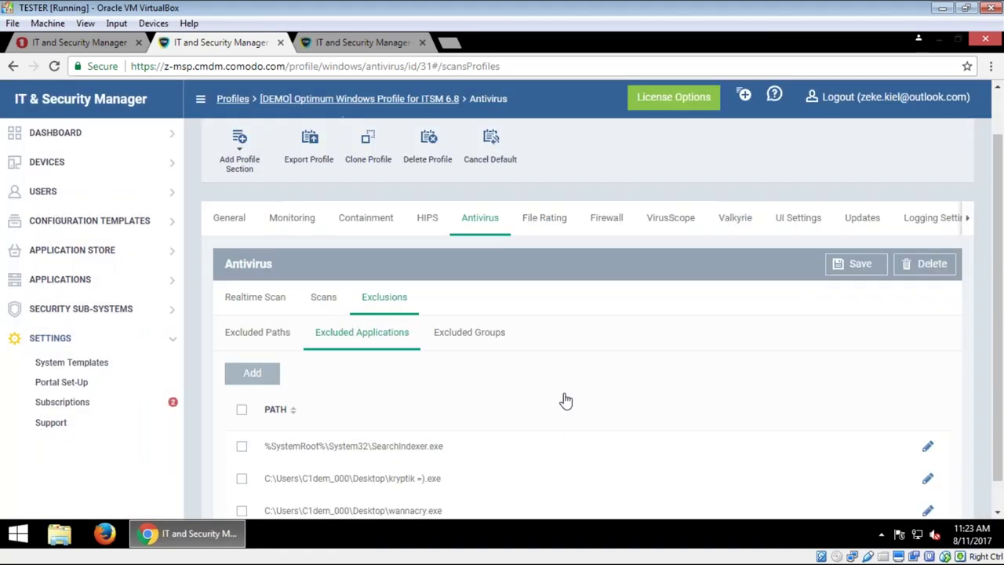
click(466, 300)
click(251, 428)
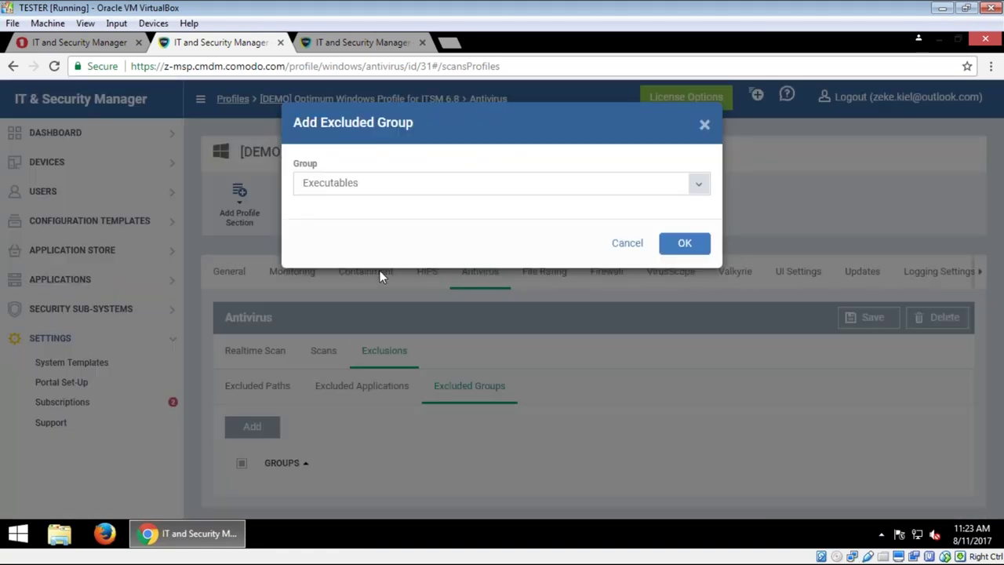
click(374, 188)
scroll(397, 375, down, 3)
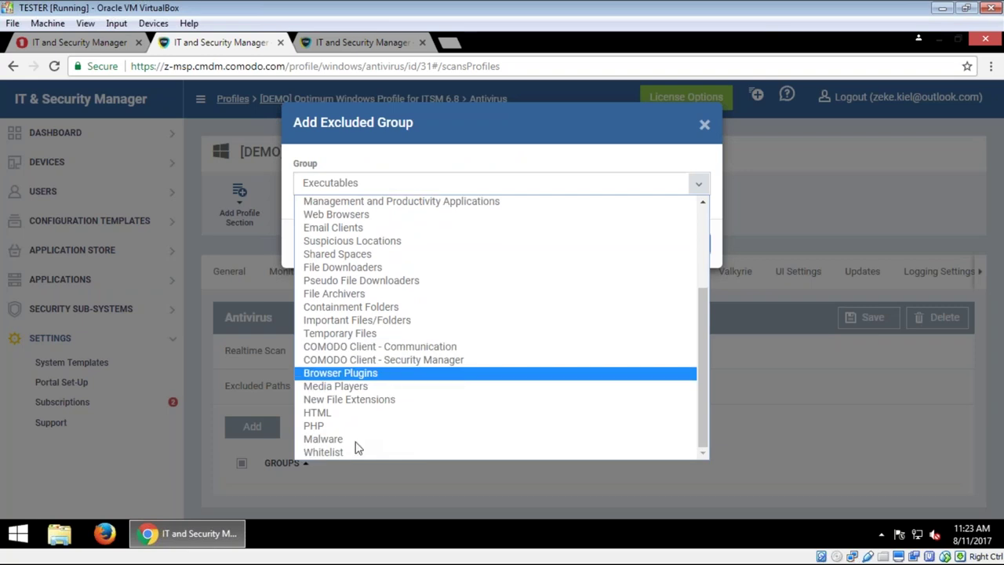
click(354, 441)
click(683, 243)
Step: Save the Antivirus exclusion changes and minimize the browser
scroll(463, 463, down, 1)
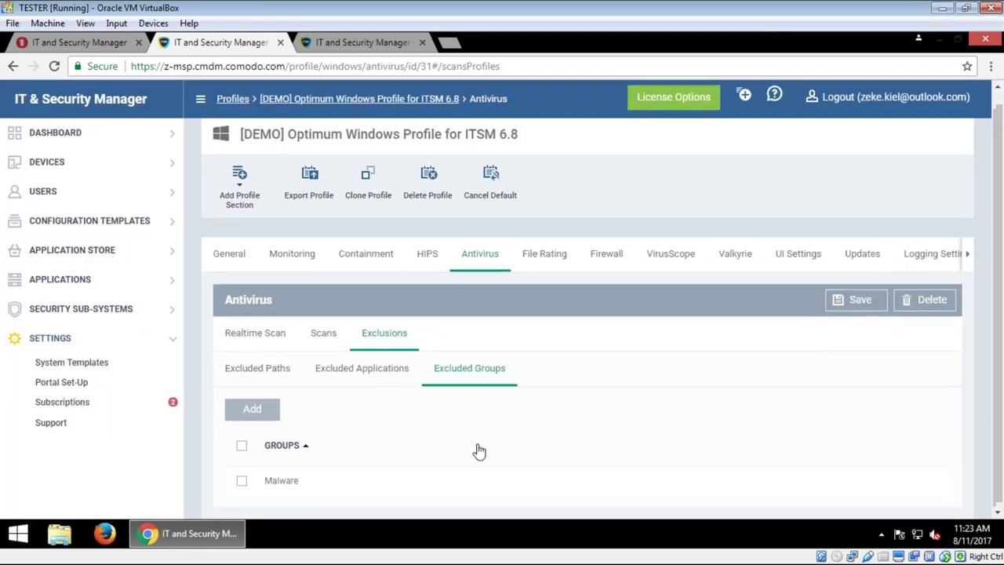
click(863, 313)
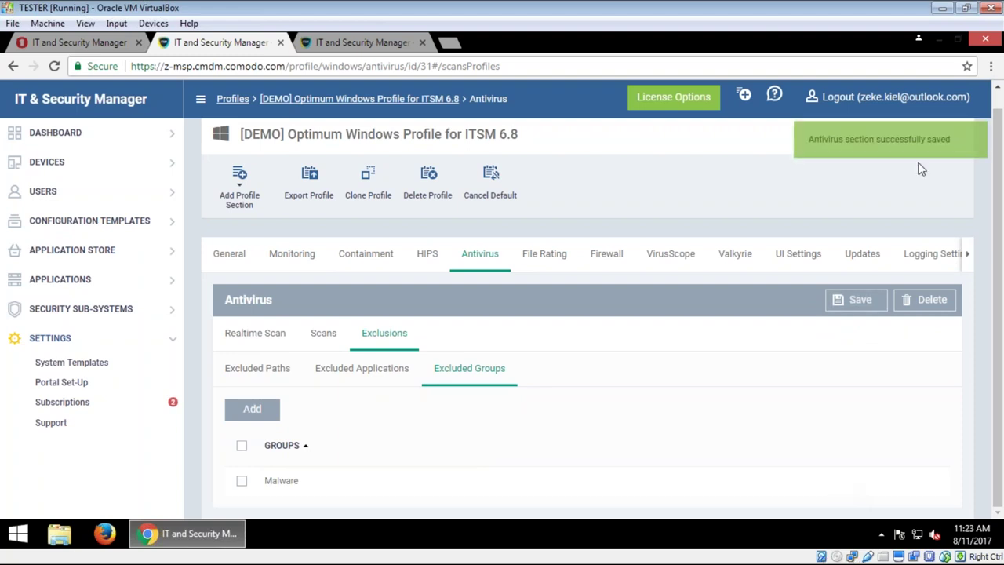
click(939, 39)
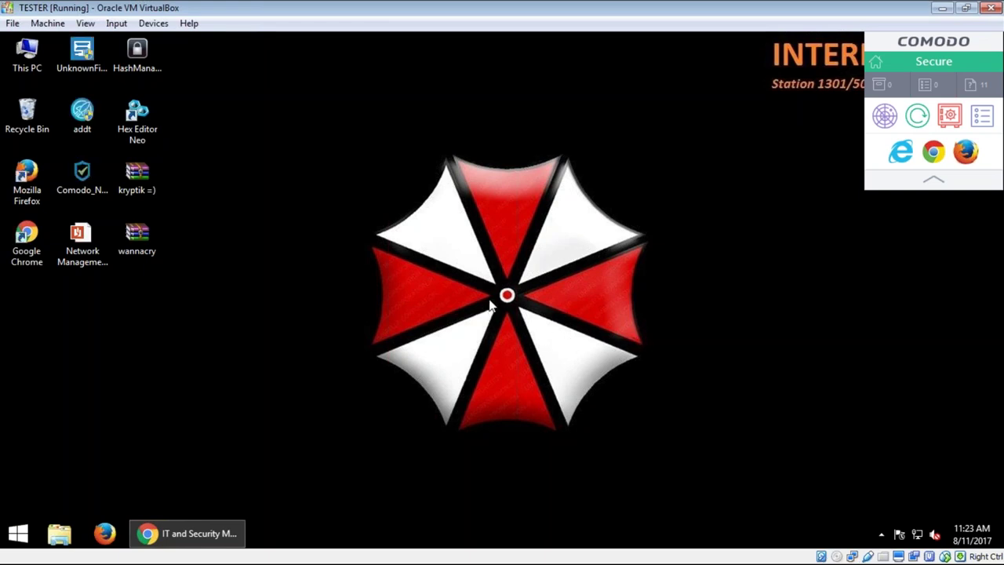
Step: Refresh the desktop and extract kryptik =).exe from its password-protected archive
right_click(772, 386)
click(808, 284)
right_click(130, 174)
click(181, 247)
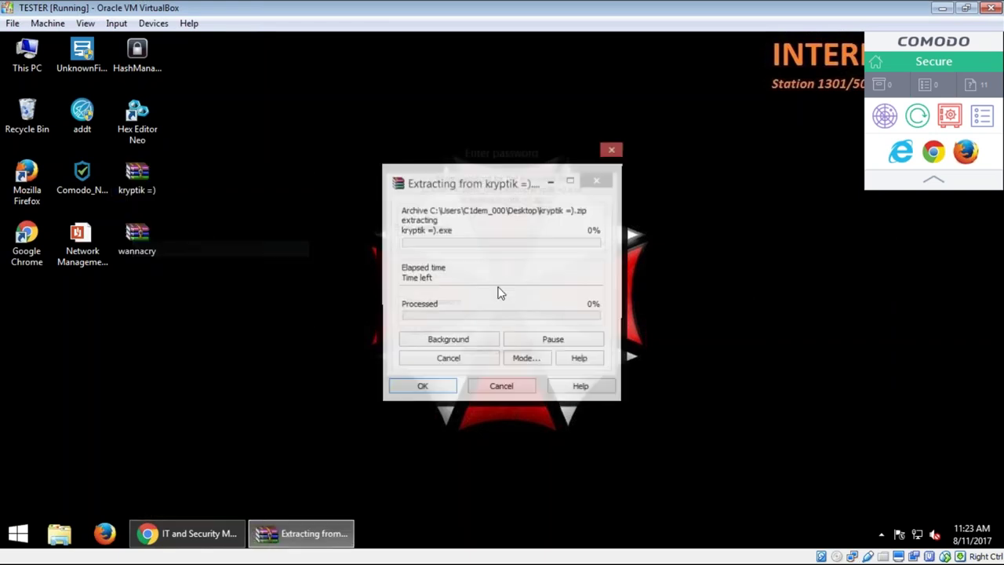
text(infected)
key(Return)
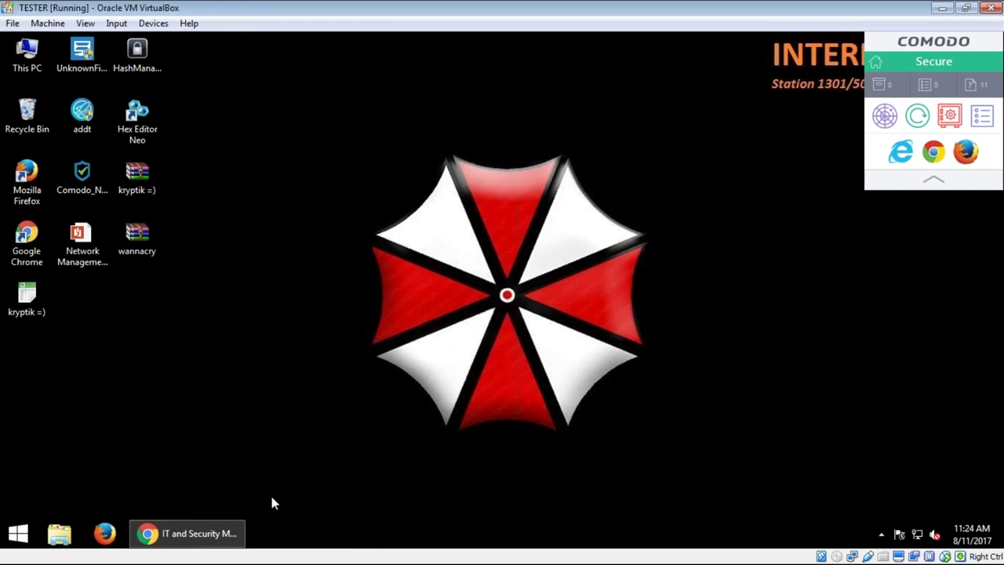
Step: Briefly restore the IT & Security Manager window, then minimize it again
mouse_move(232, 542)
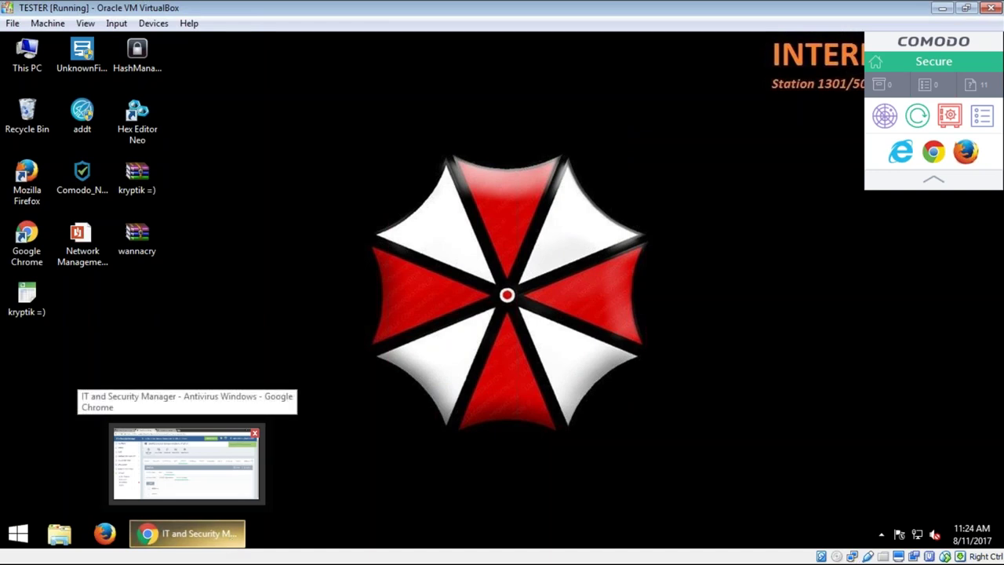
click(234, 541)
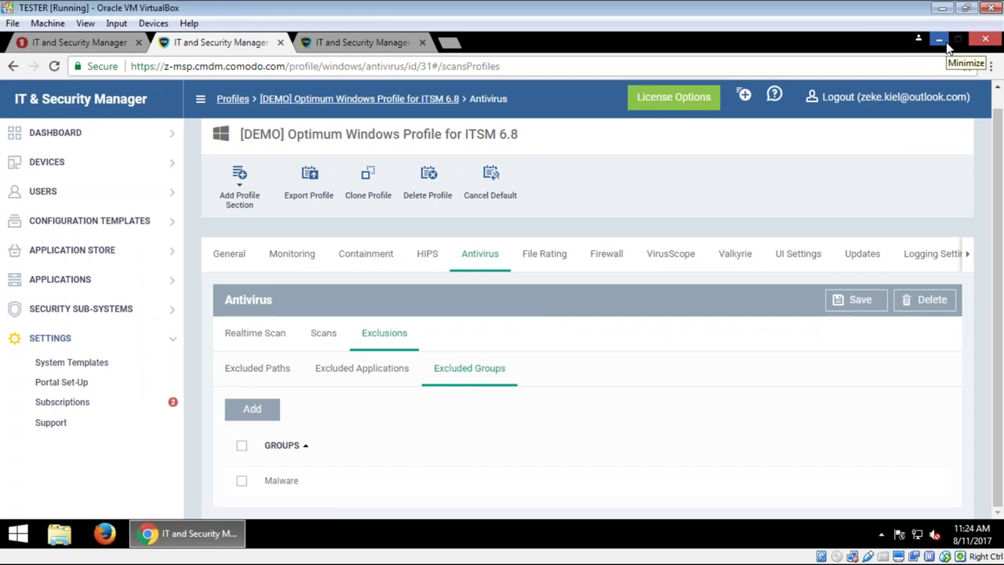
click(939, 39)
Step: Check the Comodo client's About: version 6.9.7380.17080, last communication at 11:23:46
click(881, 534)
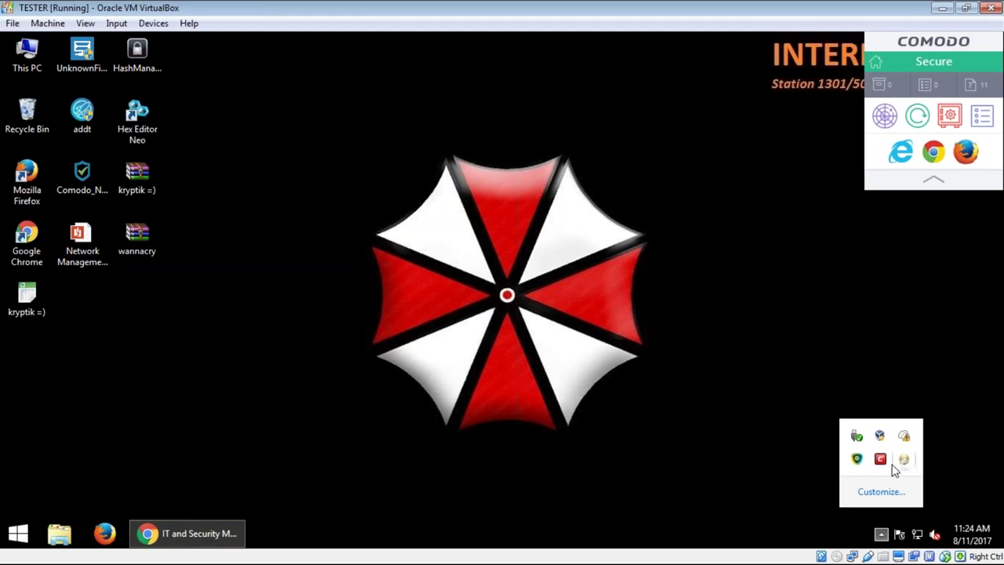
right_click(859, 461)
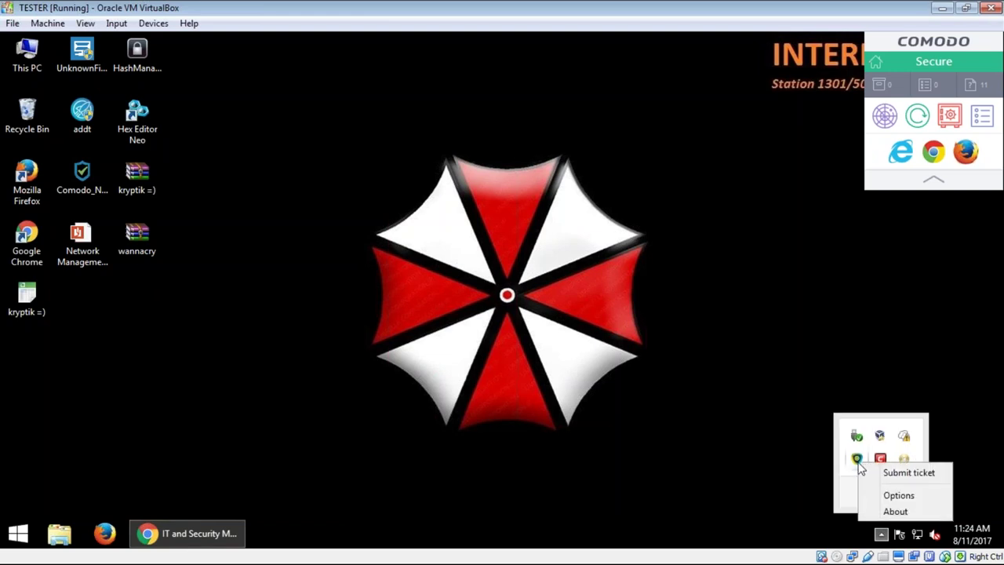
click(879, 513)
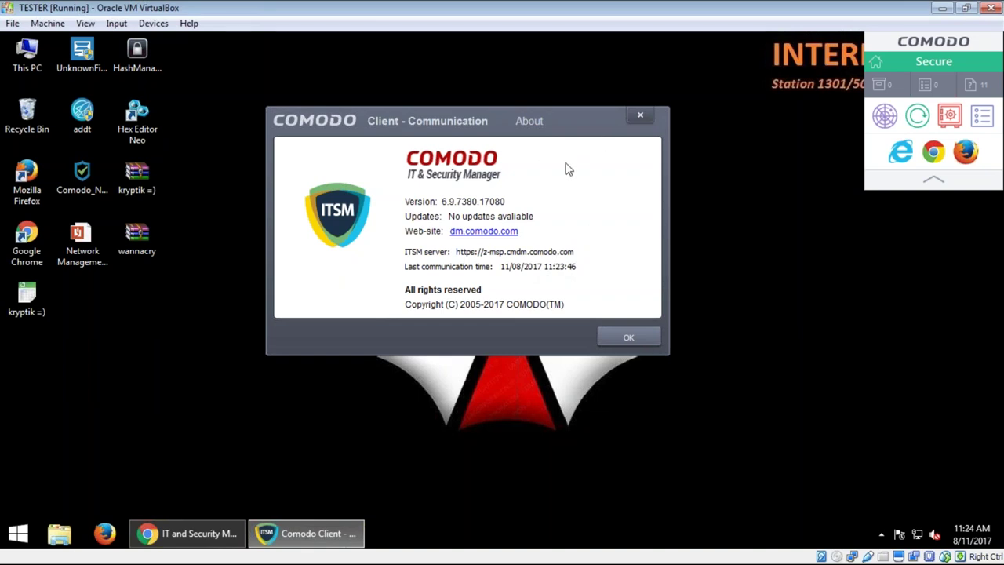
click(639, 120)
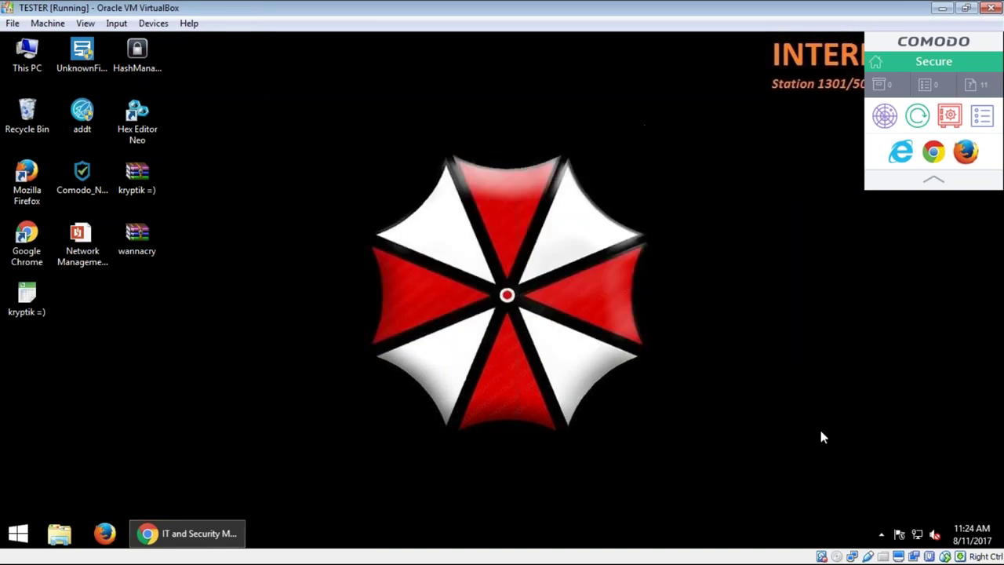
click(880, 536)
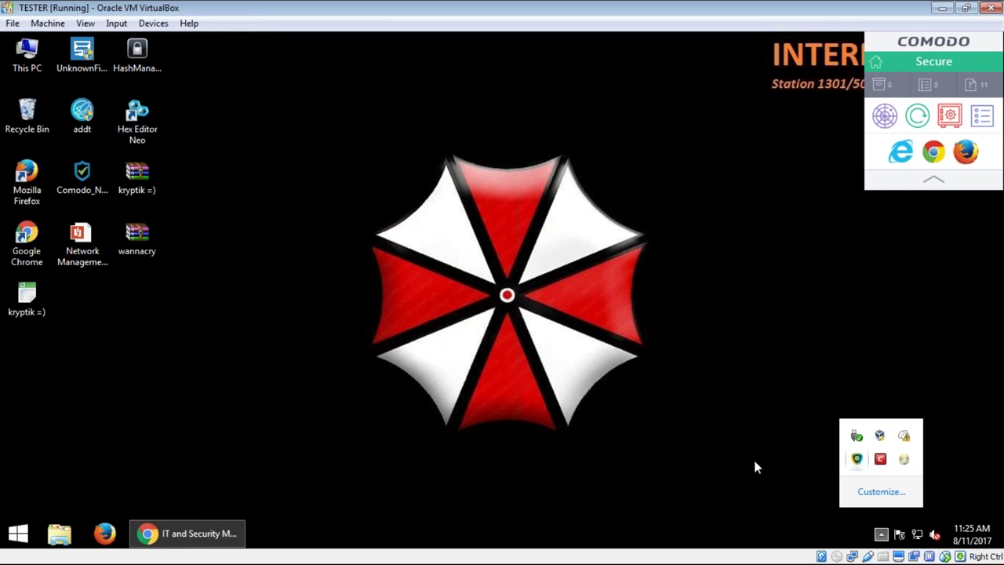
Step: Check the DEMO PC's associated profile and file group variables tabs, then minimize the browser
click(210, 541)
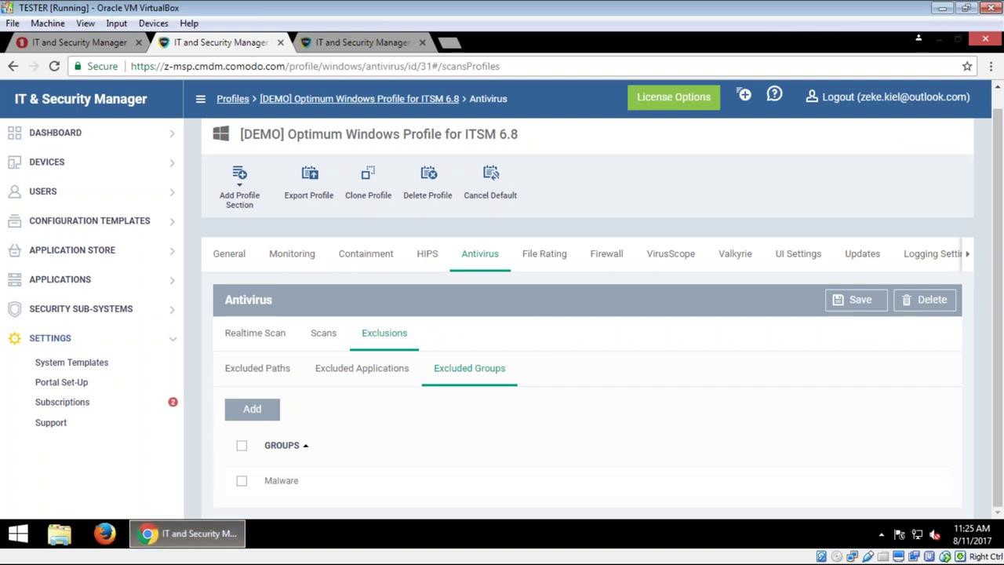
click(82, 42)
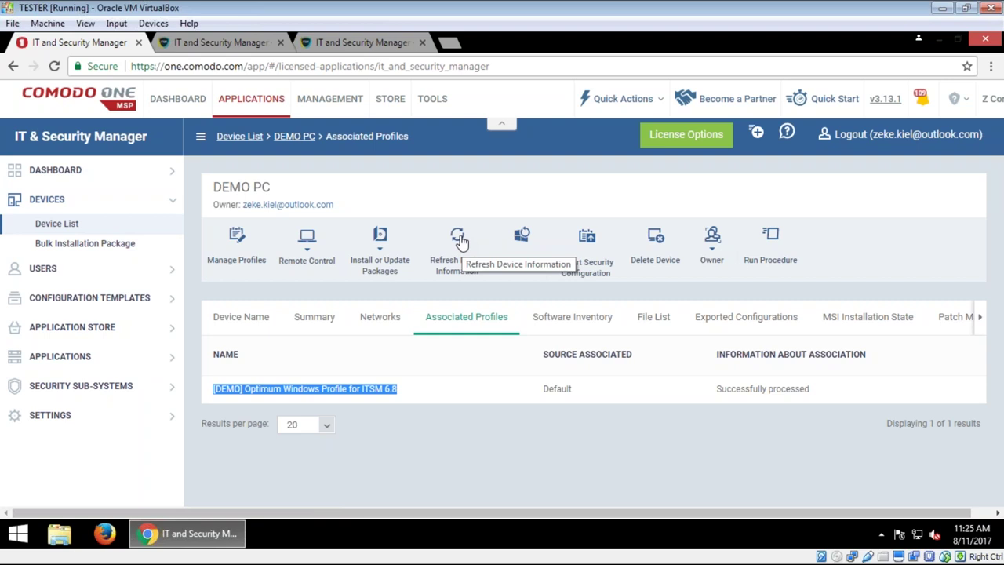
click(498, 446)
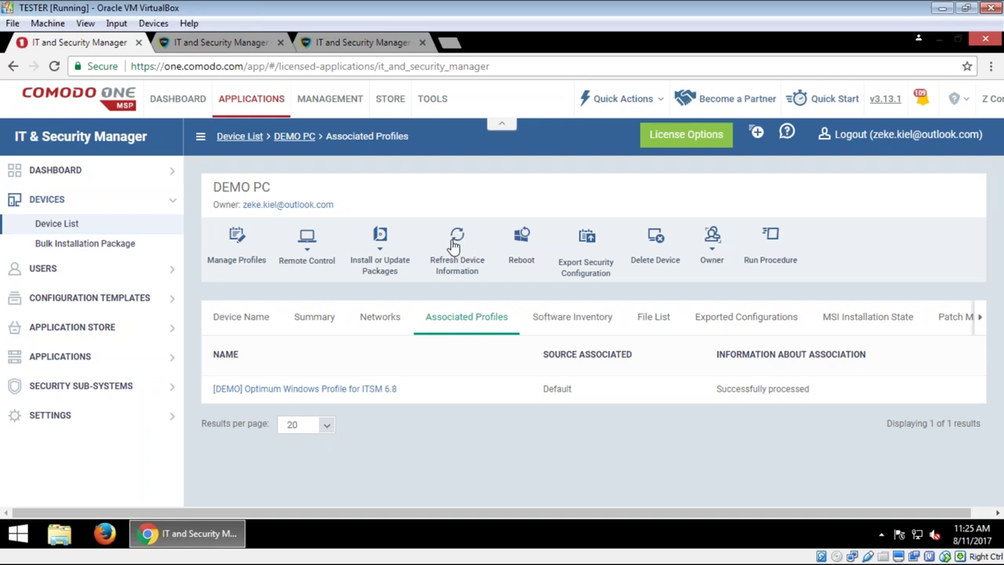
click(340, 44)
click(269, 48)
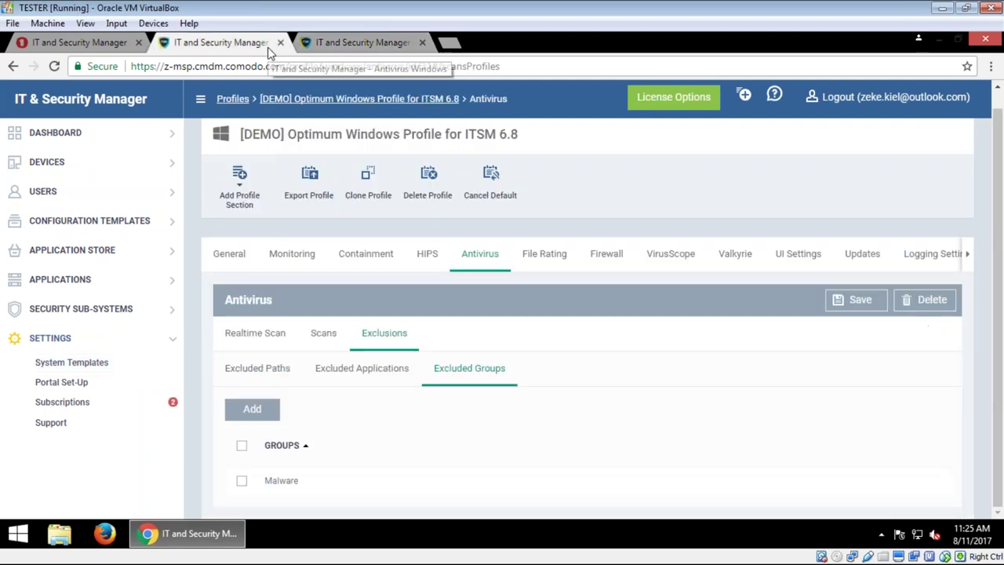
click(941, 39)
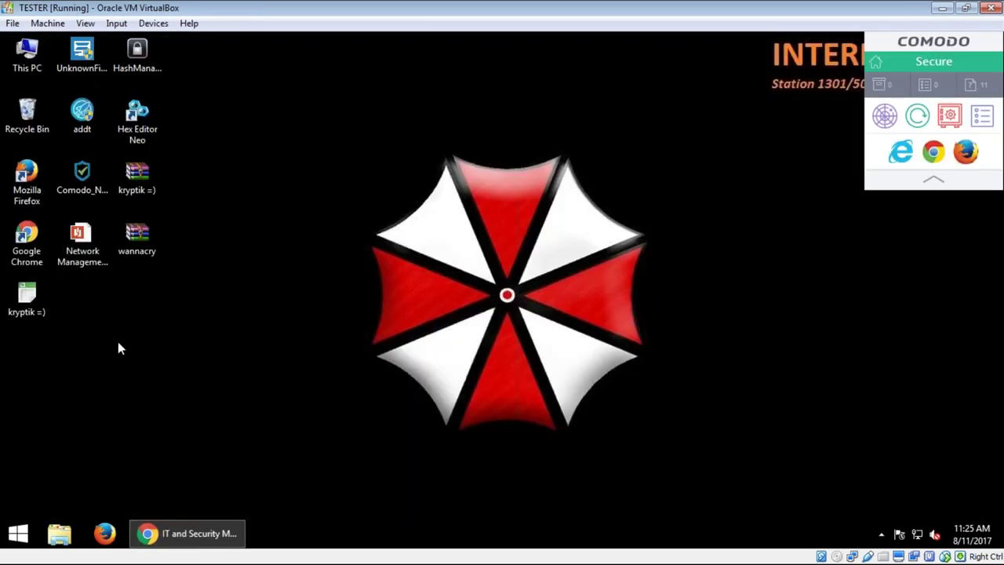
Step: Run the extracted kryptik =) sample and confirm its file still sits on the desktop
double_click(27, 294)
click(226, 534)
click(226, 532)
drag(107, 337, 20, 288)
click(142, 311)
Step: Launch HashManager past the security warning, move its window aside and start adding files
double_click(134, 70)
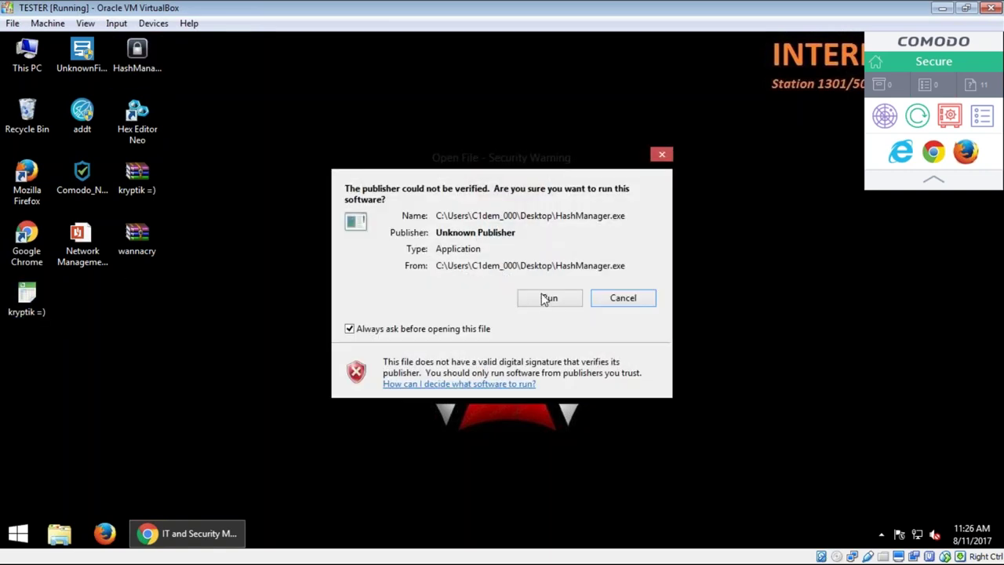
click(545, 298)
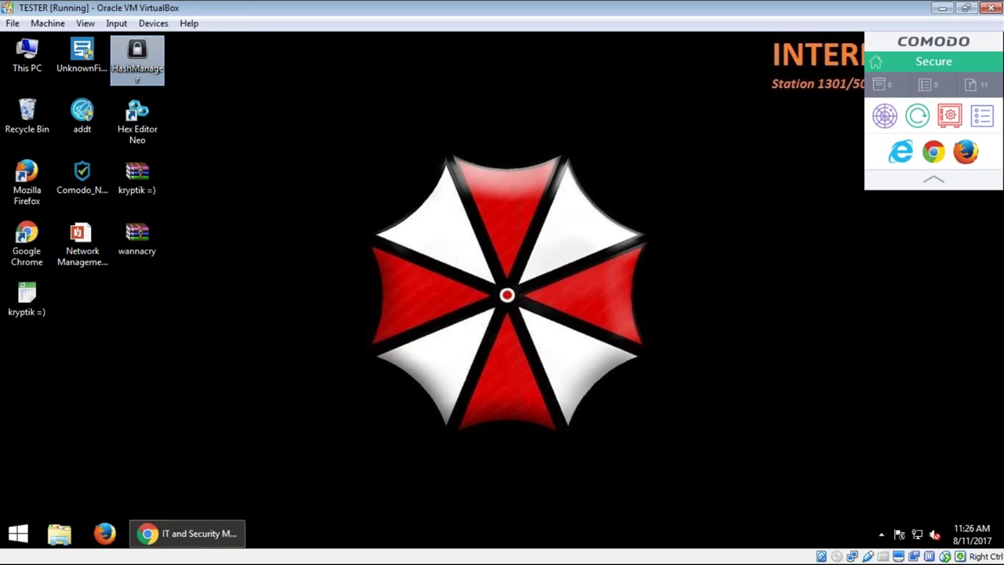
click(27, 298)
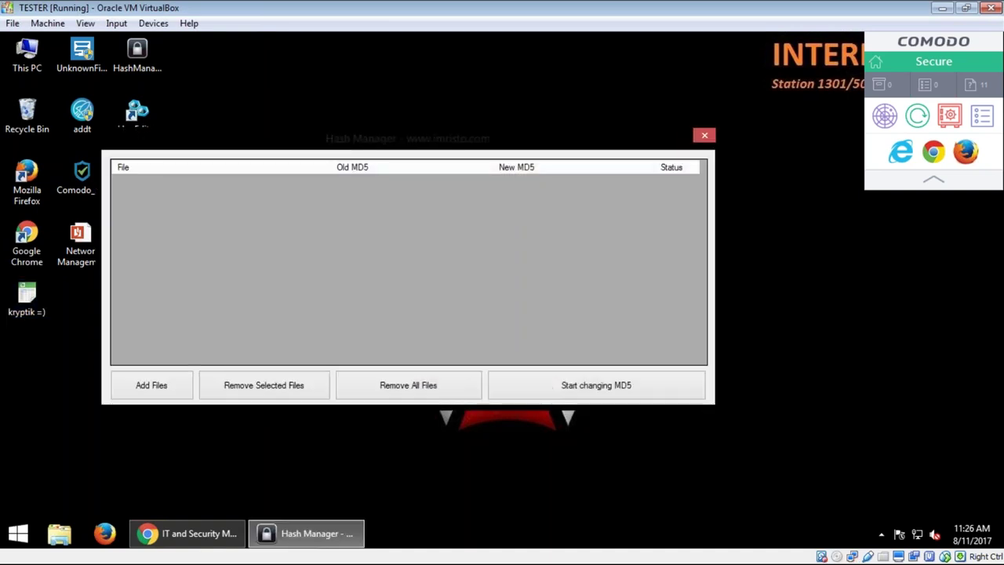
drag(333, 165, 447, 137)
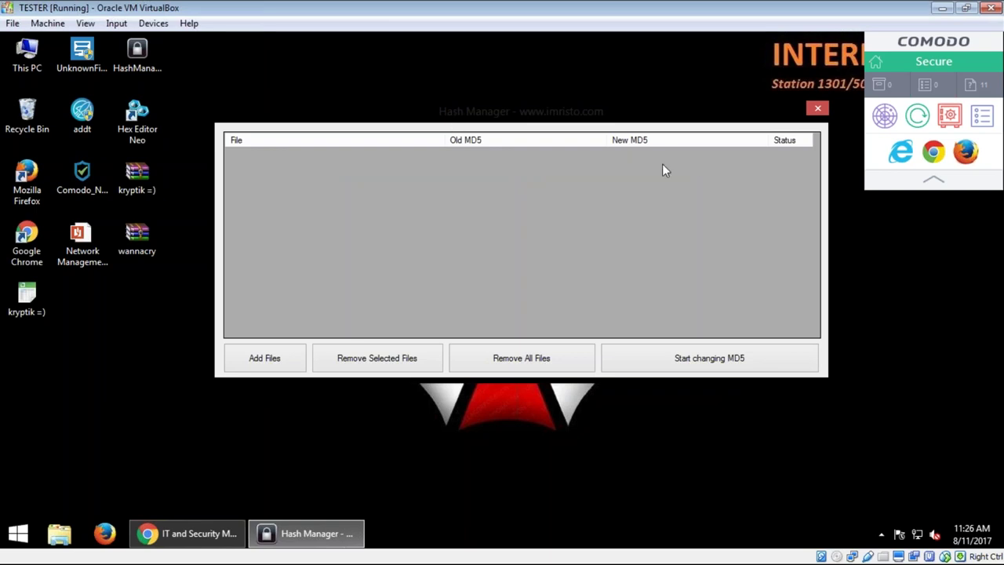
click(265, 358)
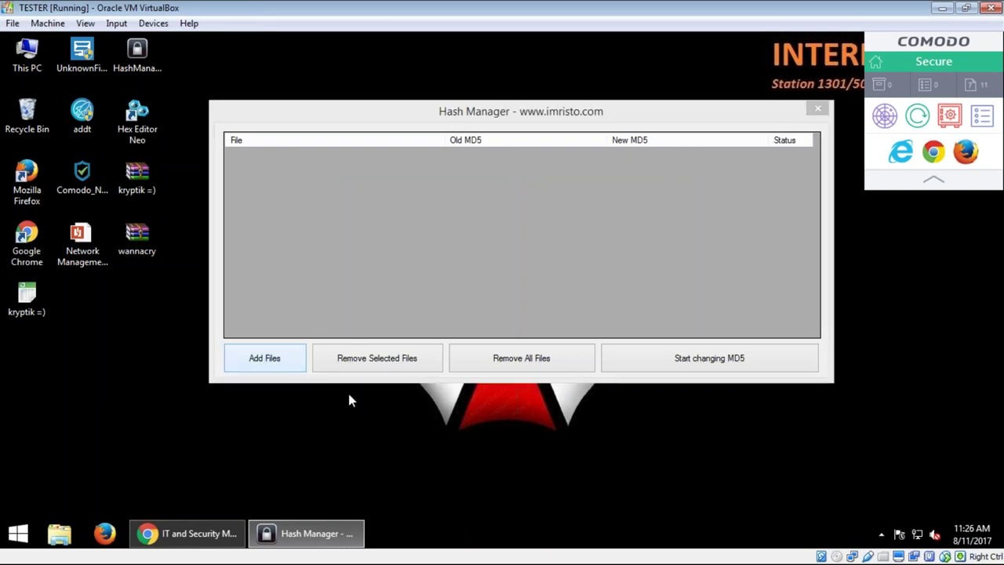
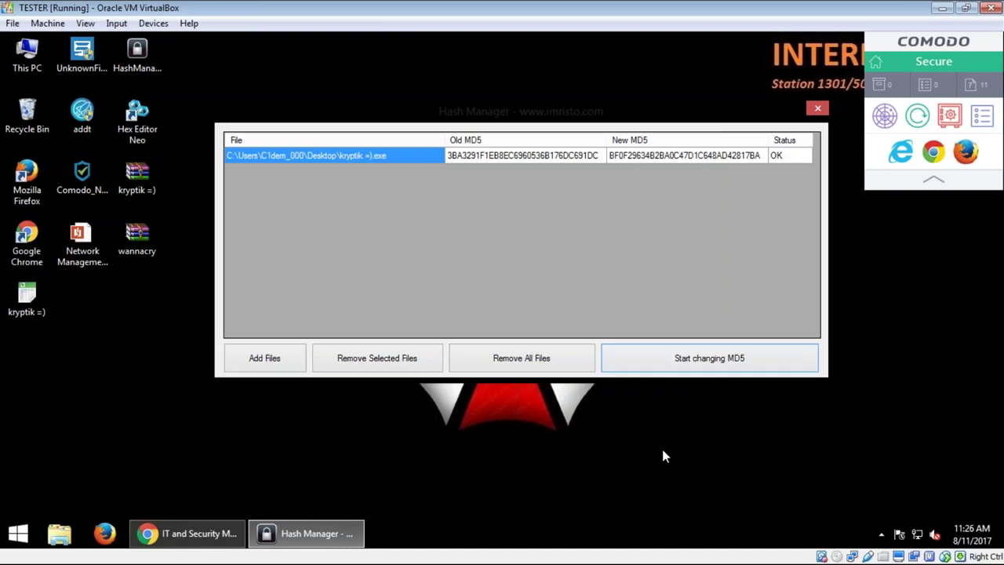
click(498, 157)
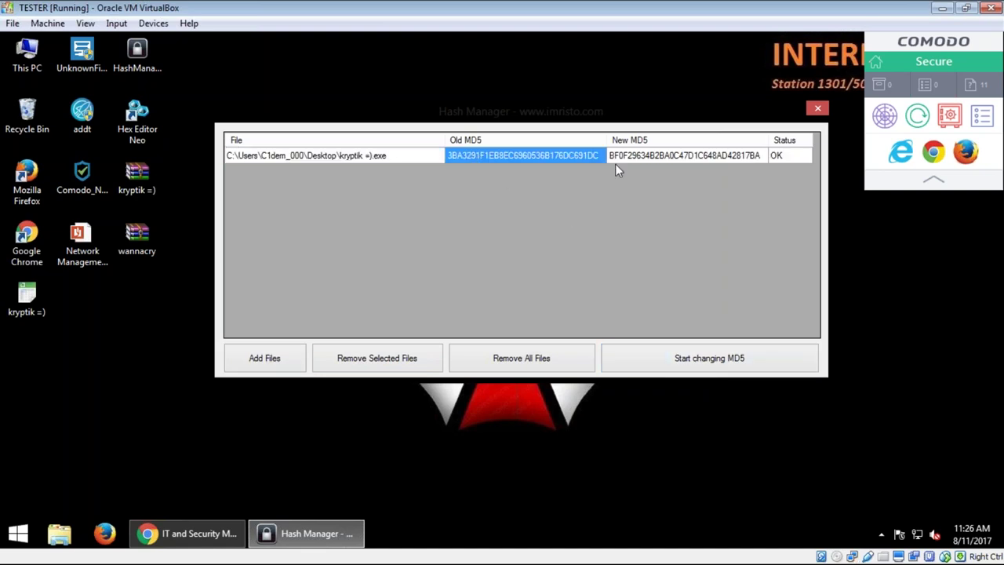
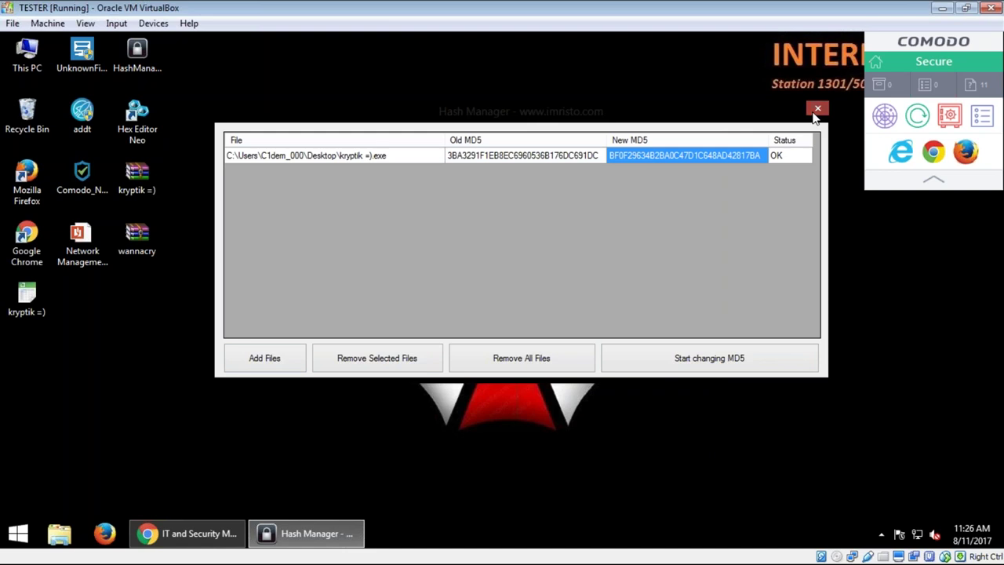
Step: Close Hash Manager and extract wannacry.rar onto the desktop with Extract Here, supplying the archive password
click(817, 109)
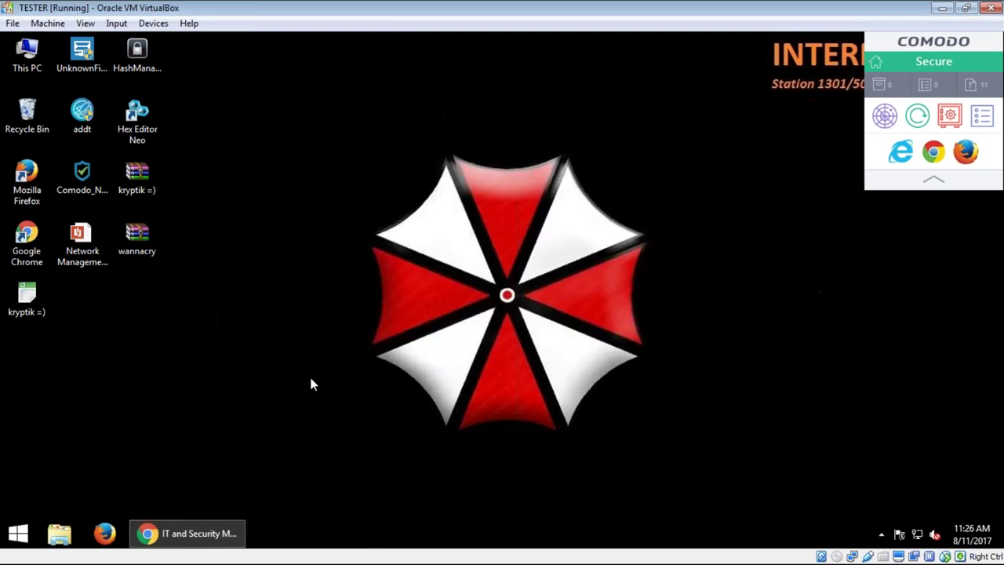
click(157, 245)
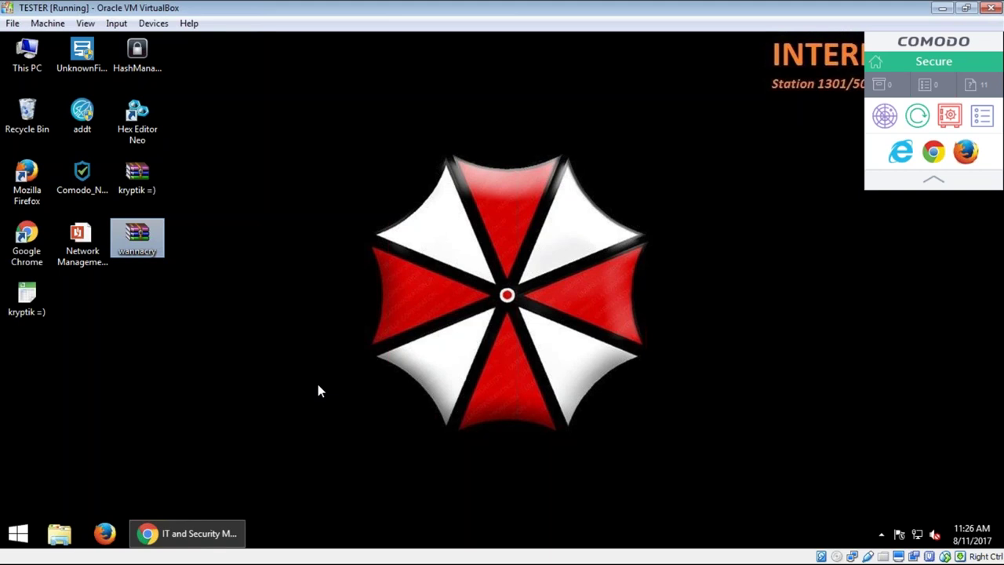
right_click(129, 237)
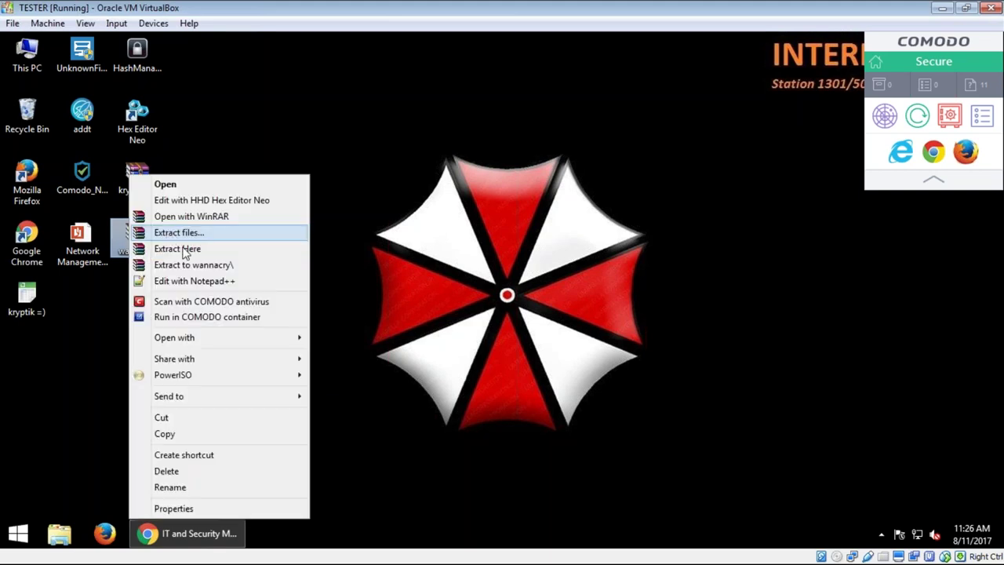
click(186, 251)
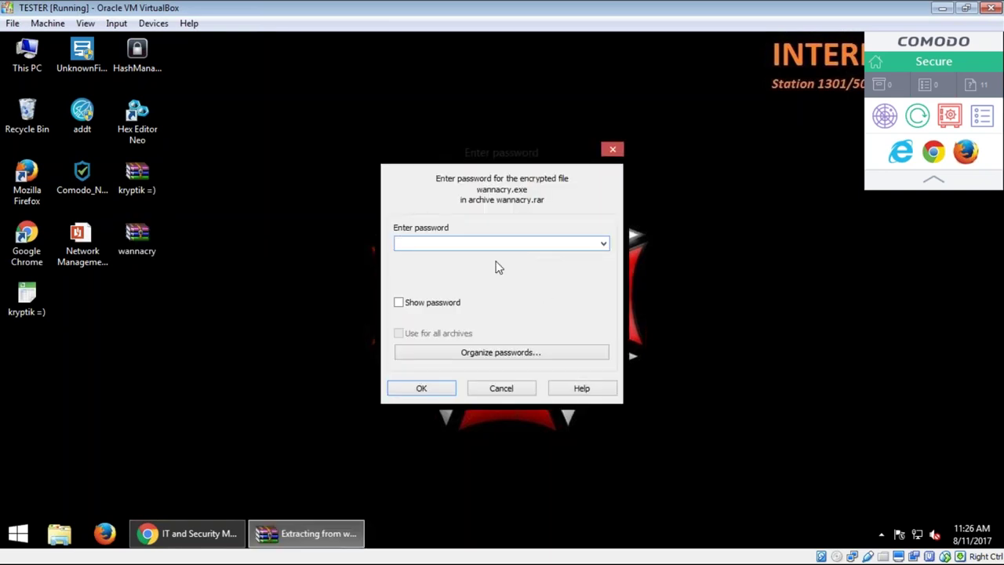
text(infected)
key(Return)
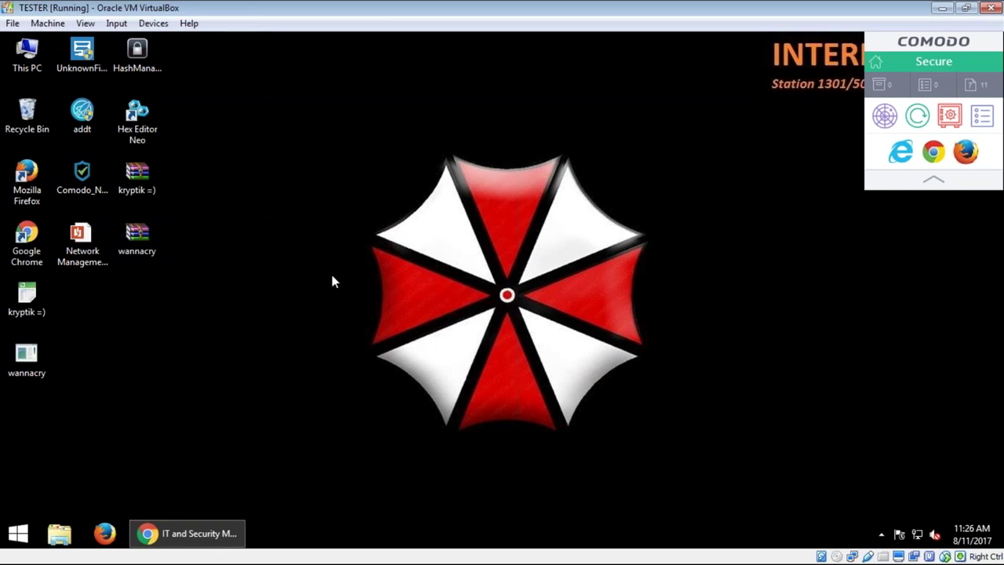
Step: Launch Hash Manager past the security warning and choose the desktop wannacry executable to add
double_click(139, 62)
click(556, 294)
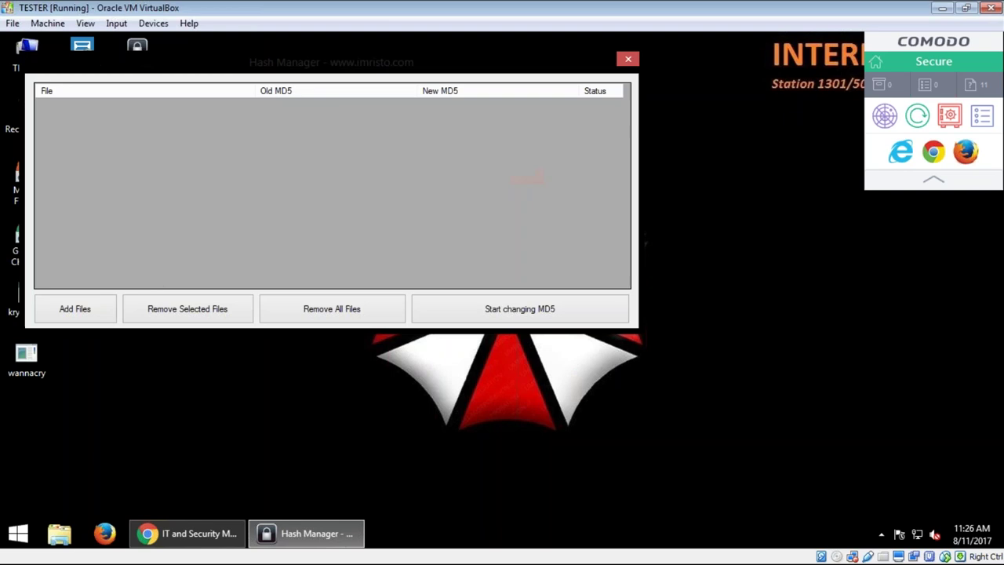
click(74, 309)
scroll(236, 259, down, 10)
click(242, 293)
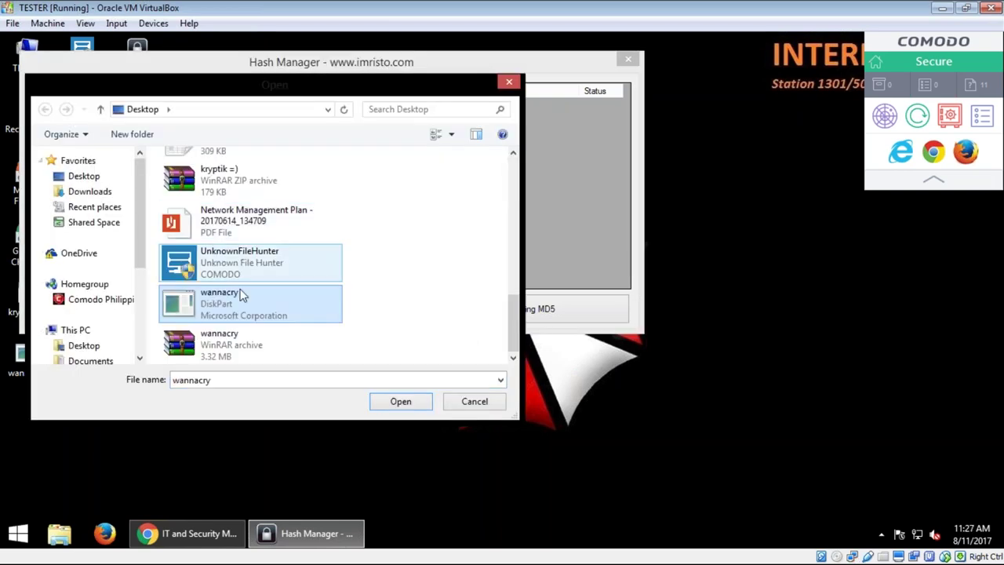
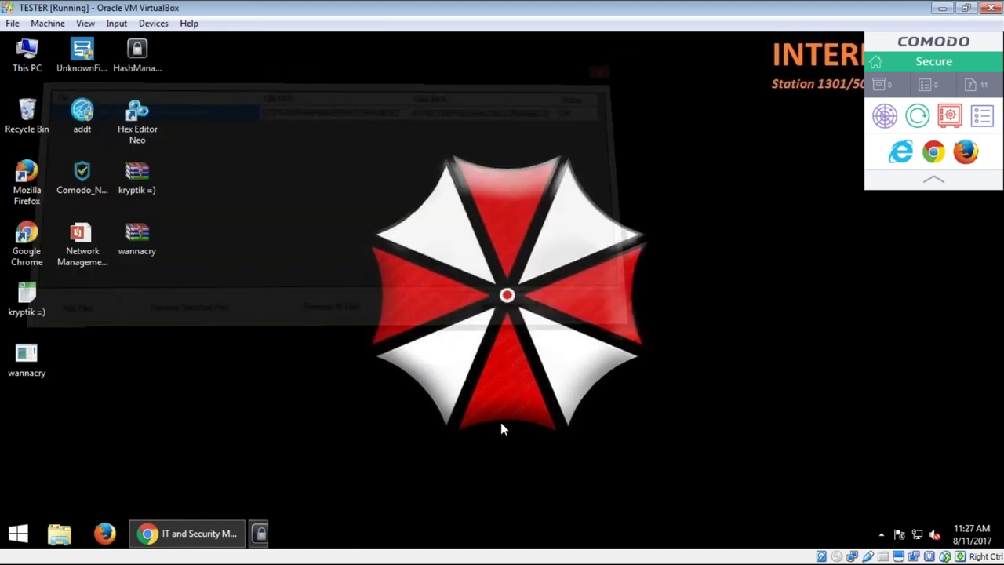
Step: Launch Hex Editor Neo from the desktop and bring up its file-open dialog
click(145, 140)
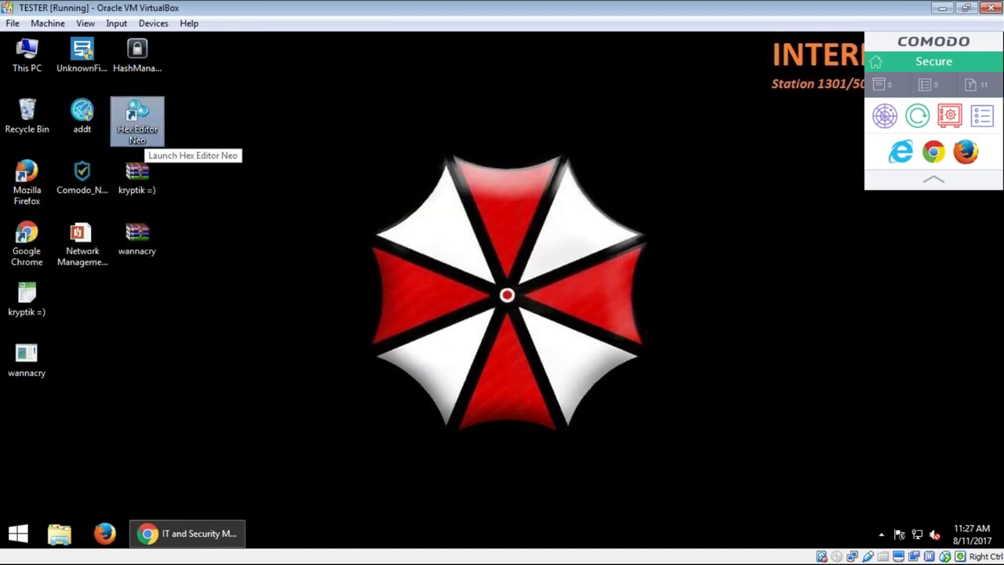
double_click(145, 140)
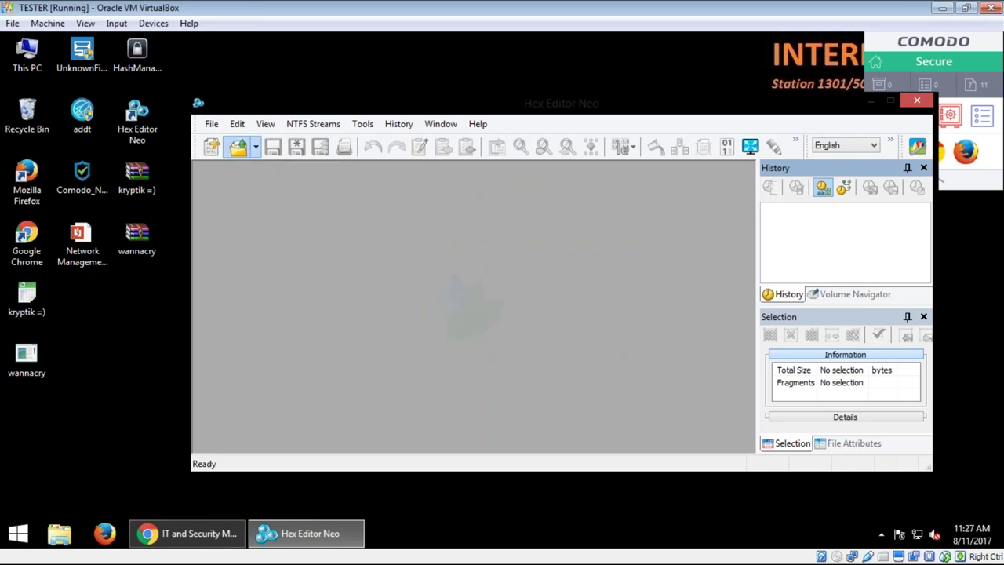
click(238, 148)
click(408, 297)
Step: Open kryptik =).exe and place the cursor after its last byte at 0x4d788
key(k)
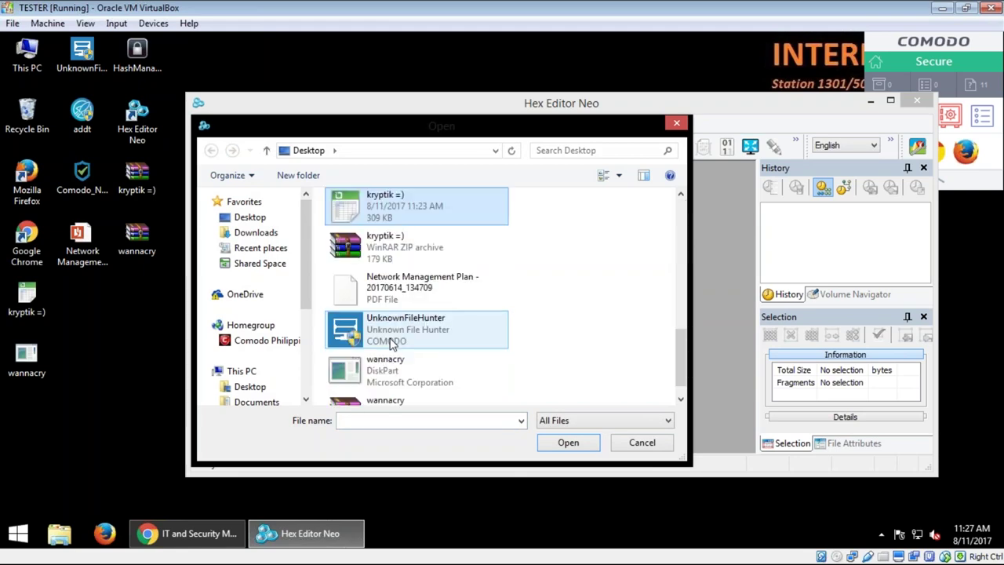
click(568, 442)
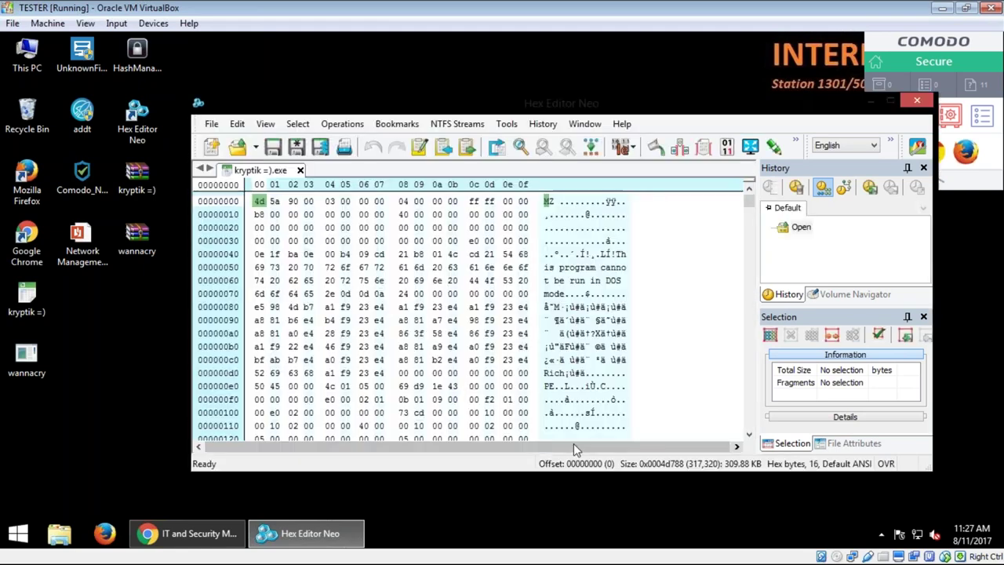
drag(750, 202, 749, 299)
scroll(589, 343, down, 15)
scroll(573, 320, down, 16)
drag(751, 310, 765, 438)
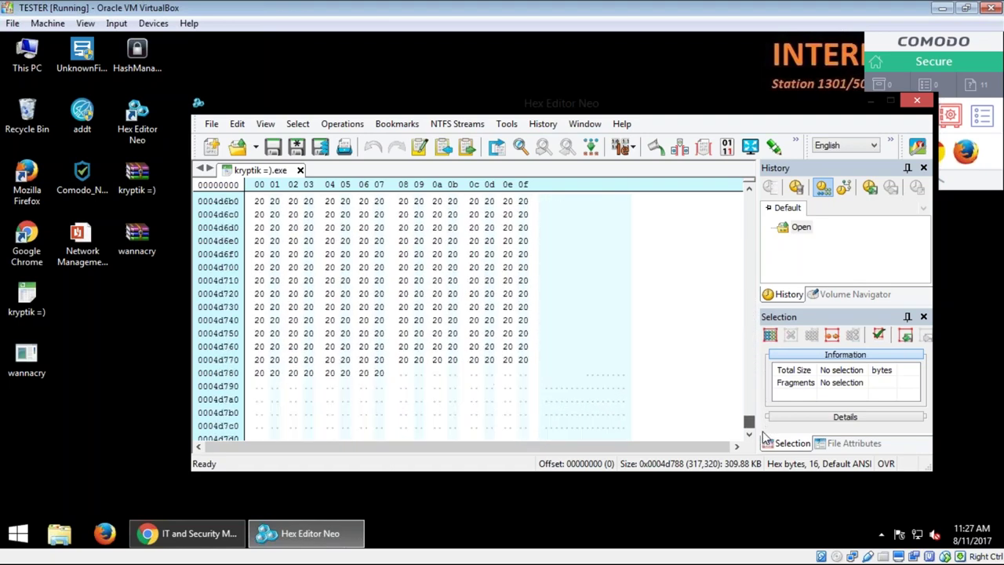
click(404, 374)
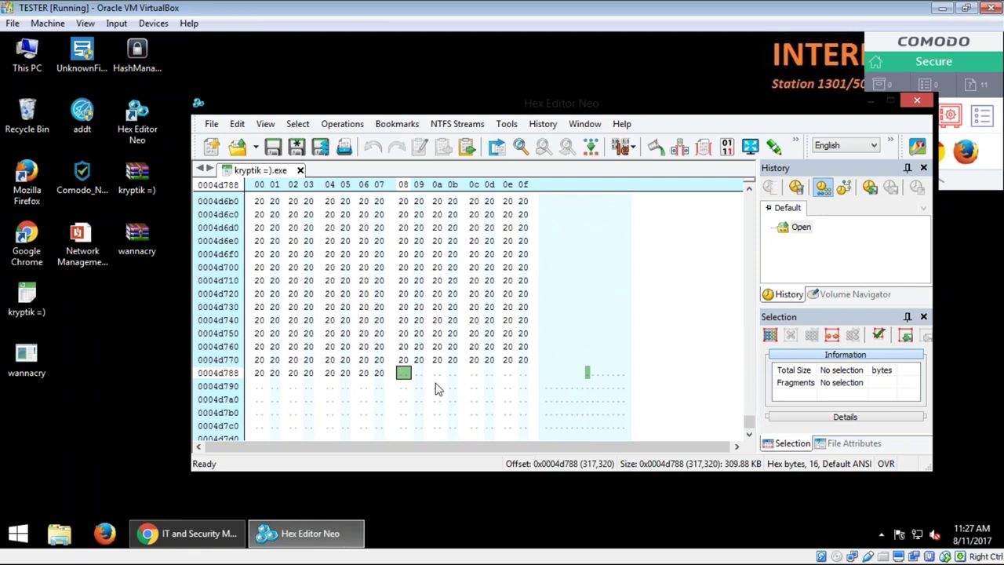
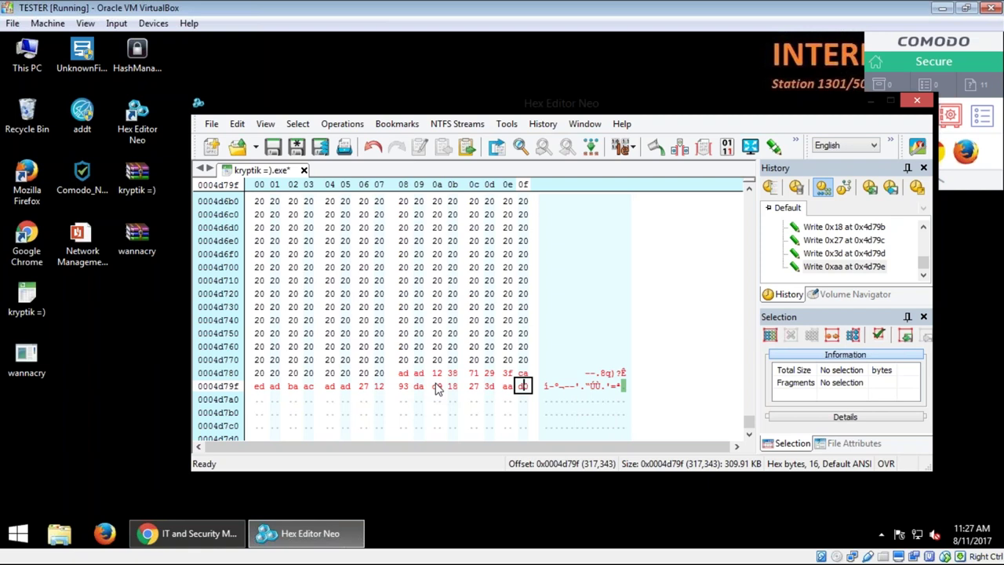
Step: Finish the appended bytes with 0 and save kryptik =).exe, confirming the save
text(0)
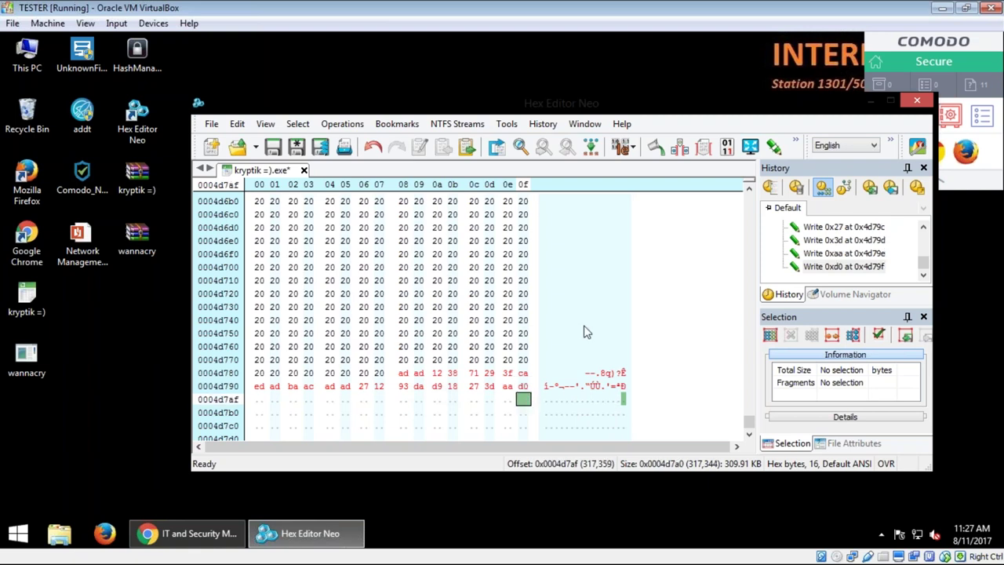
click(273, 147)
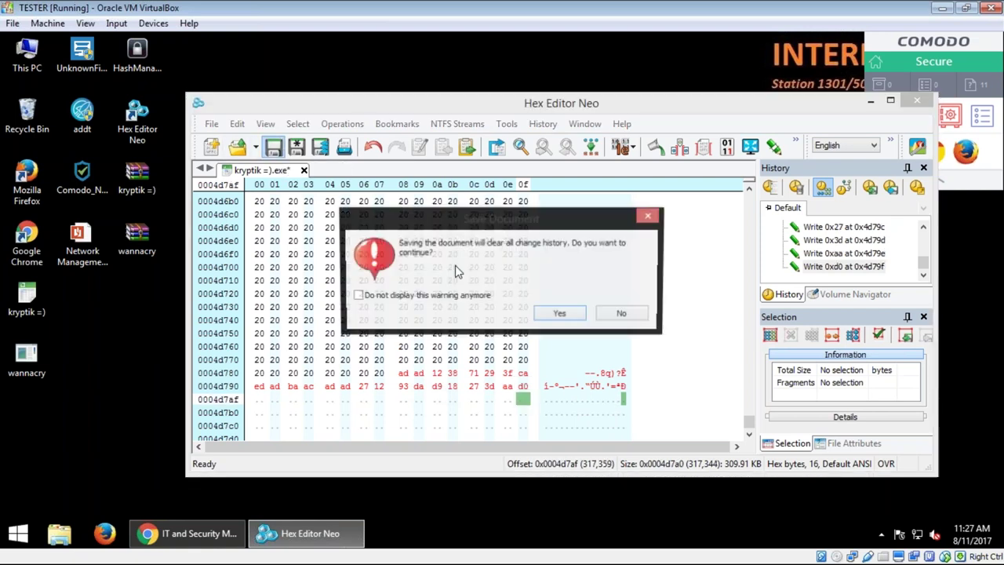
click(559, 313)
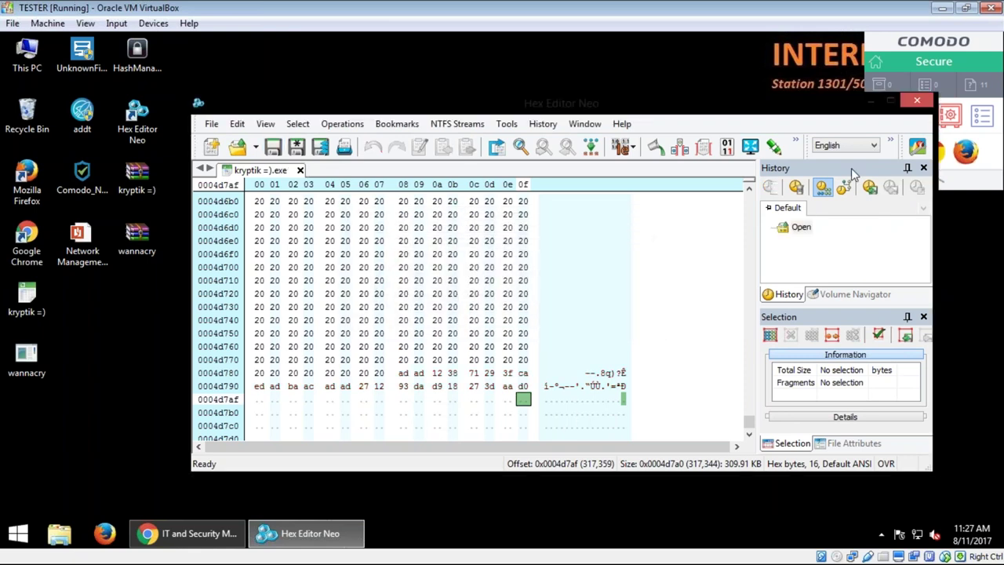
Step: Close and relaunch Hex Editor Neo, then bring up the file-open dialog
click(917, 100)
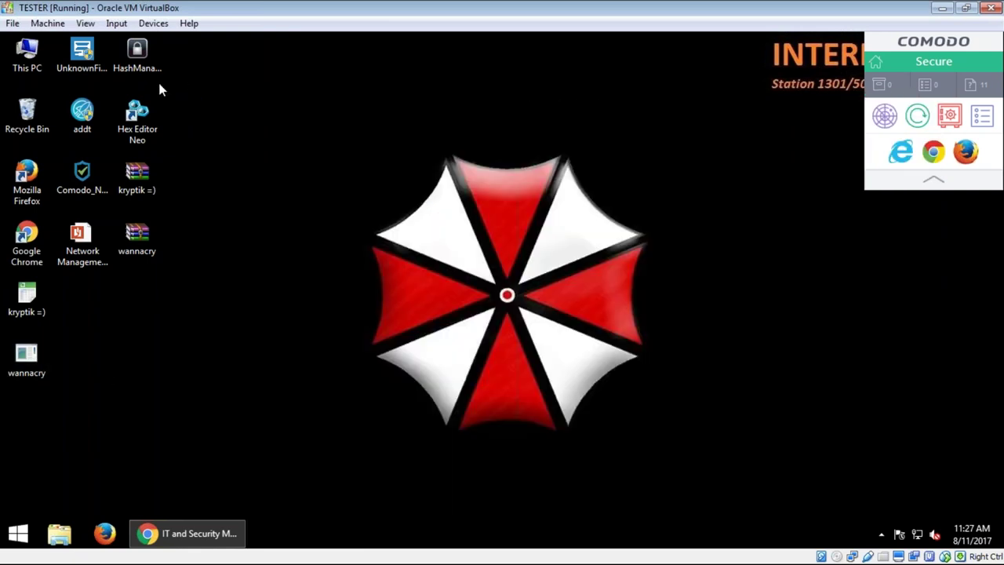
double_click(137, 116)
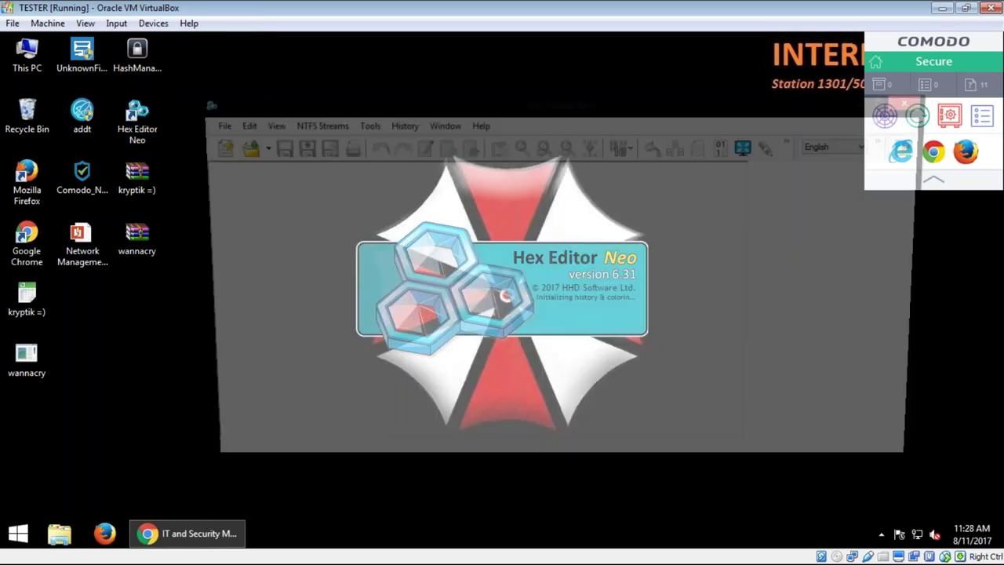
key(ctrl+o)
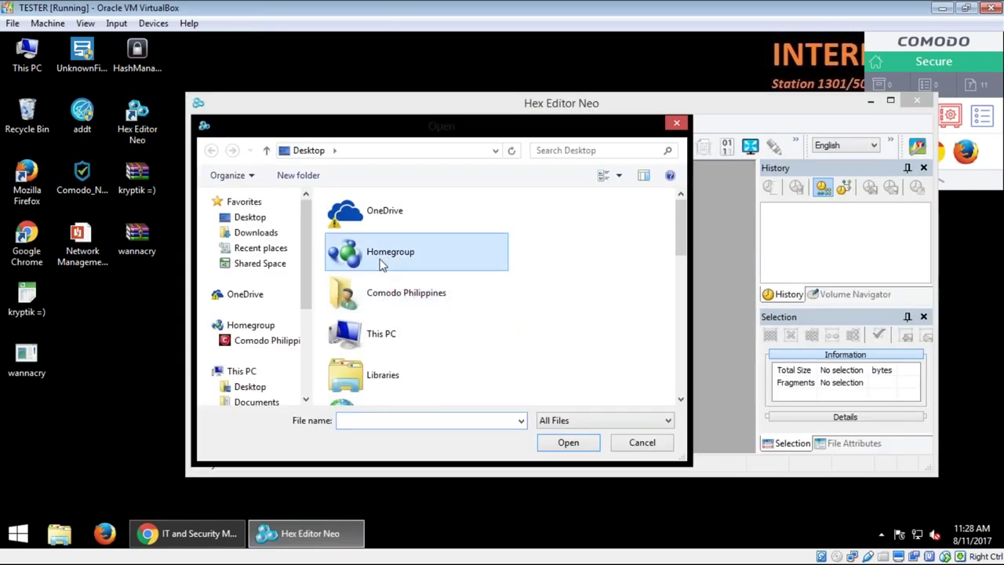
Step: Open wannacry.exe and place the cursor after its last byte at offset 0x35a018
key(w)
click(568, 443)
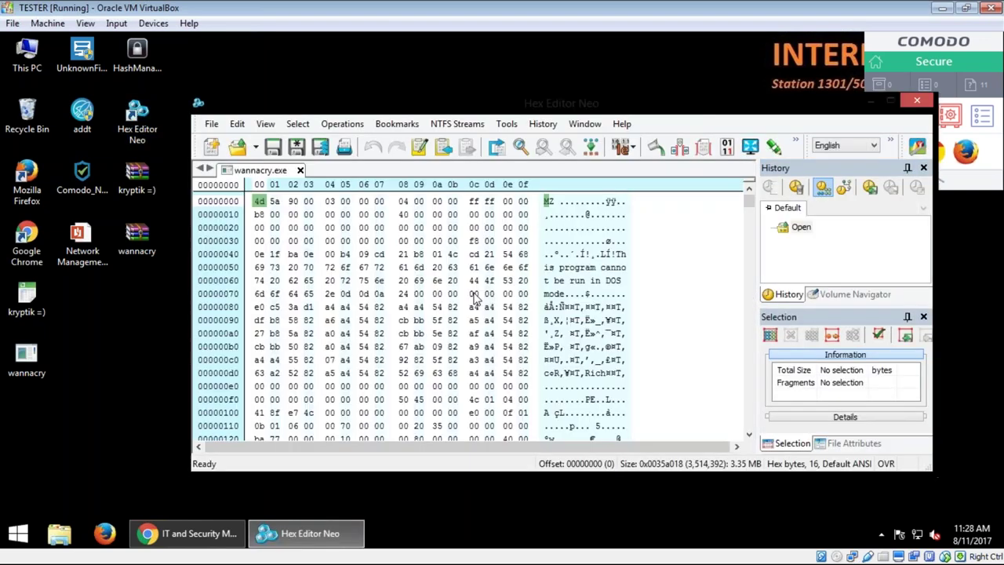
drag(748, 205, 762, 433)
click(411, 379)
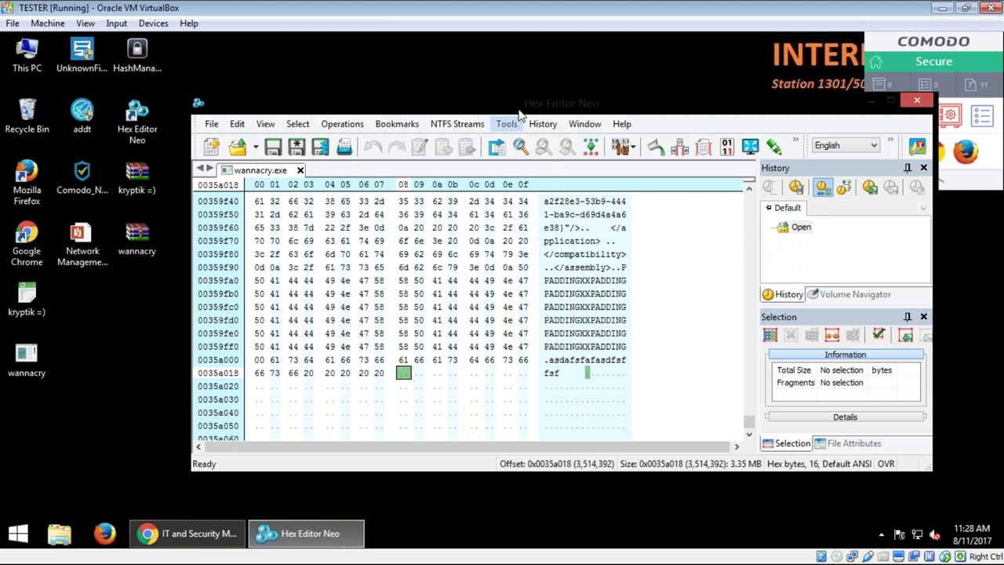
mouse_move(521, 112)
mouse_down()
mouse_move(492, 120)
mouse_move(528, 101)
mouse_up()
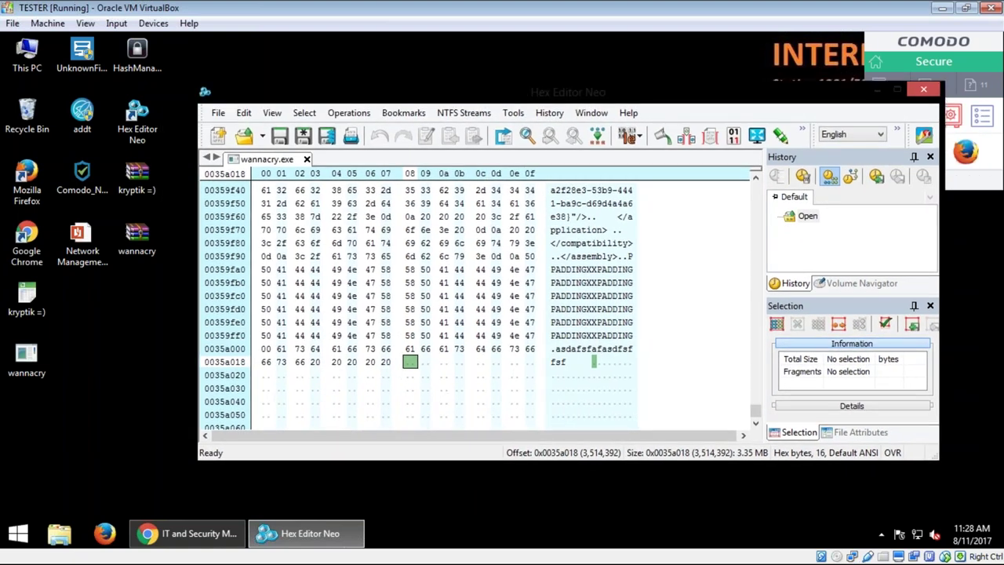
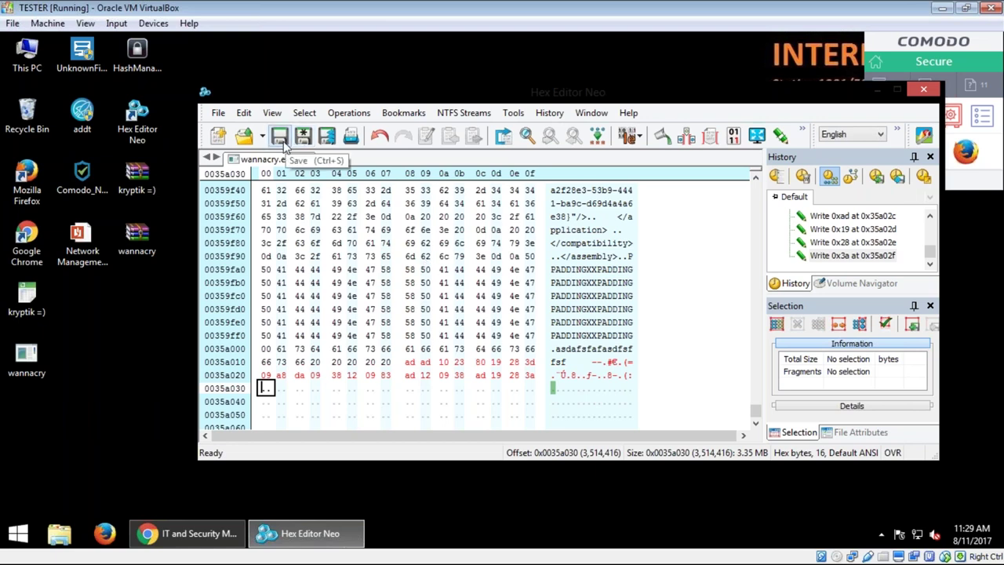
Step: Save wannacry.exe with its appended random bytes, confirm the overwrite, and close Hex Editor Neo
click(284, 144)
click(558, 314)
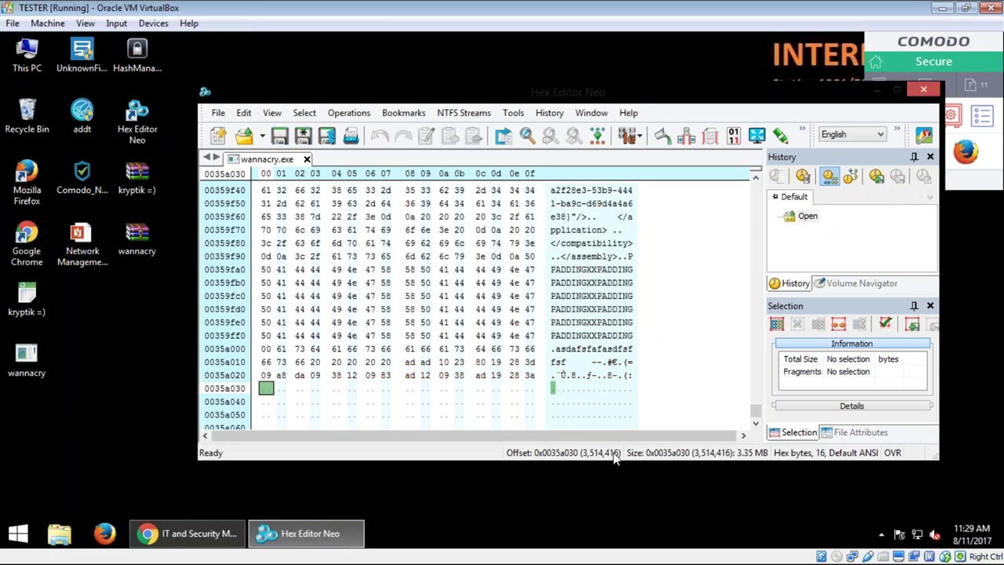
click(923, 89)
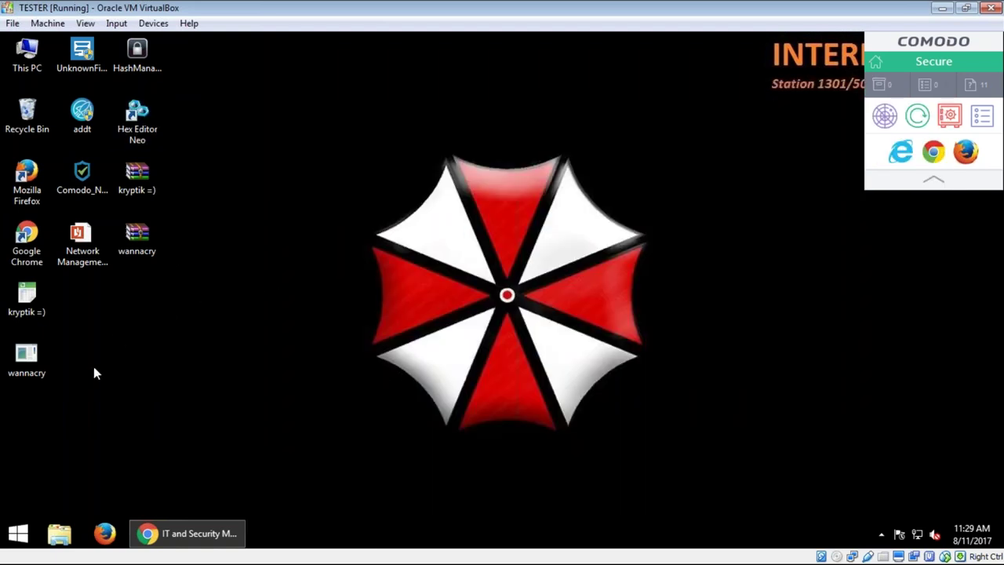
Step: Open and shorten Task Manager, and place COMODO's empty Active Processes List (Contained Only) beside it
drag(94, 370, 4, 284)
click(229, 351)
right_click(910, 528)
click(773, 477)
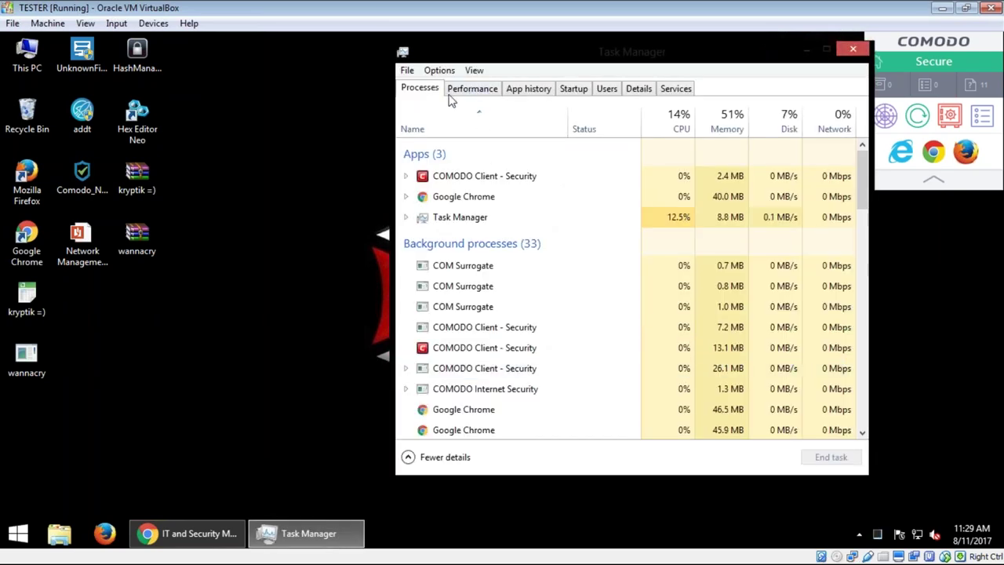
drag(758, 45, 865, 217)
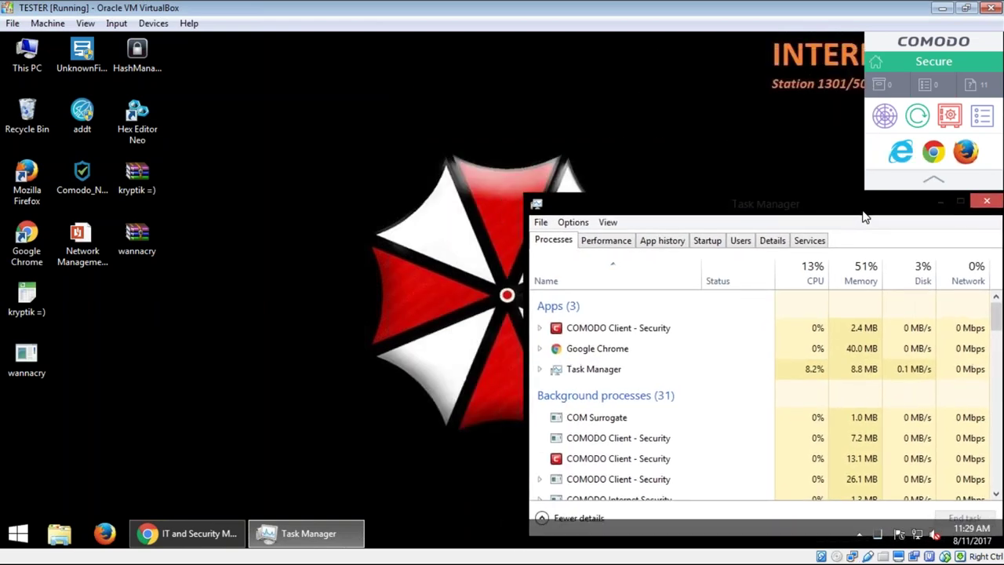
click(880, 85)
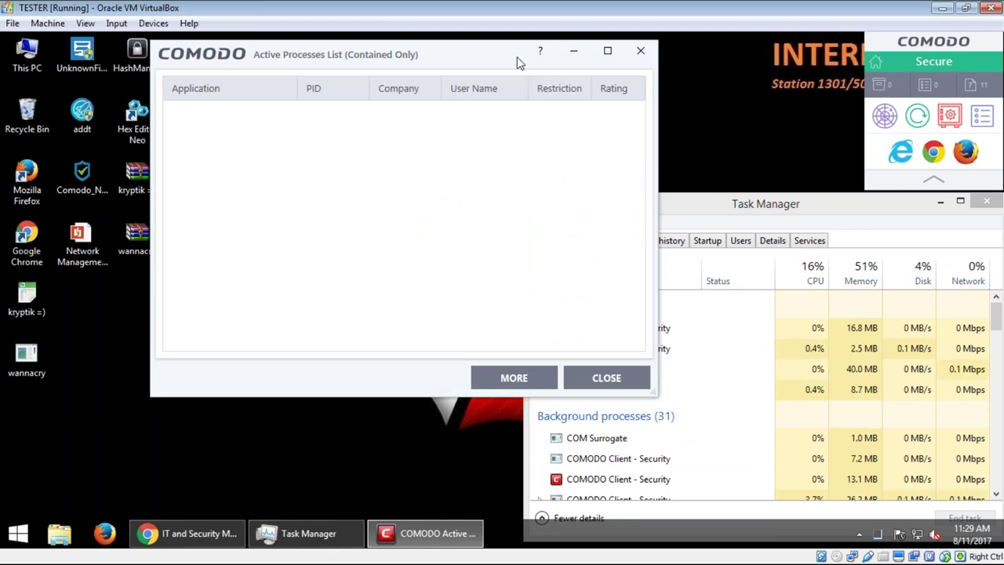
mouse_move(520, 62)
mouse_down()
mouse_move(489, 109)
mouse_move(558, 108)
mouse_move(613, 67)
mouse_move(534, 56)
mouse_up()
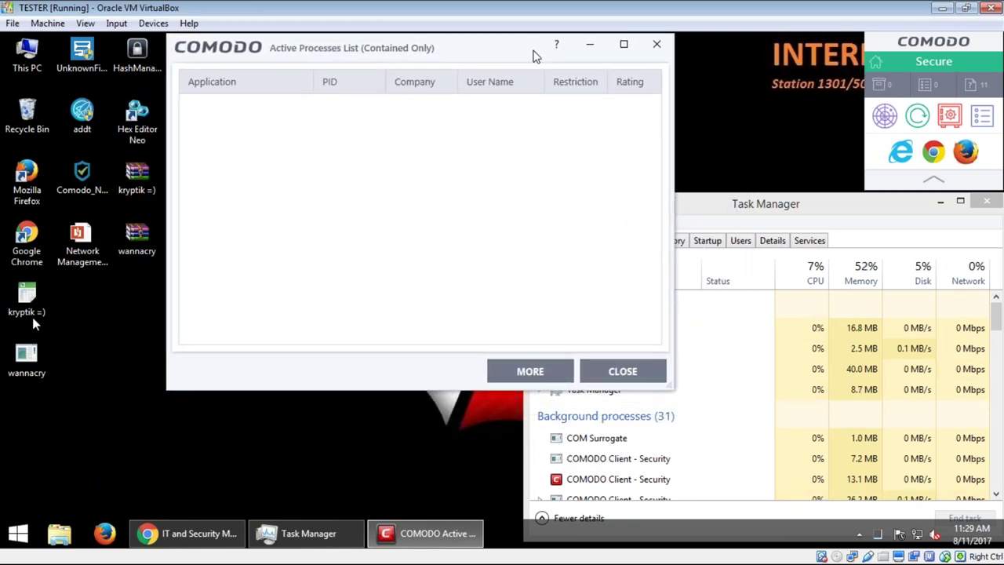
Step: Run the kryptik =) sample from its desktop icon's Open command
click(31, 310)
right_click(31, 310)
click(63, 137)
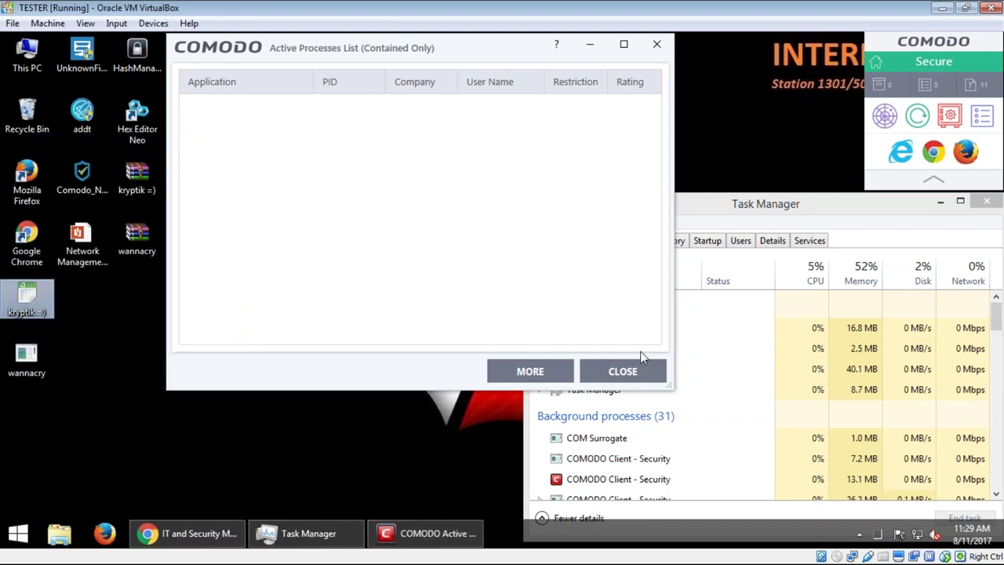
Step: Enlarge Task Manager and locate the running kryptik =) (32 bit) process
drag(802, 205, 806, 52)
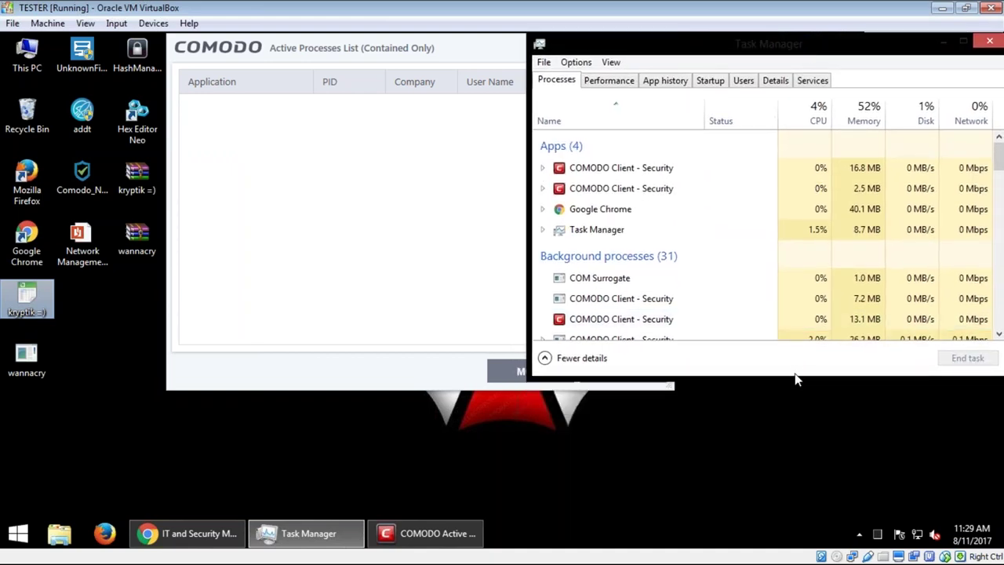
drag(796, 377, 800, 419)
click(682, 319)
scroll(682, 319, down, 5)
click(648, 339)
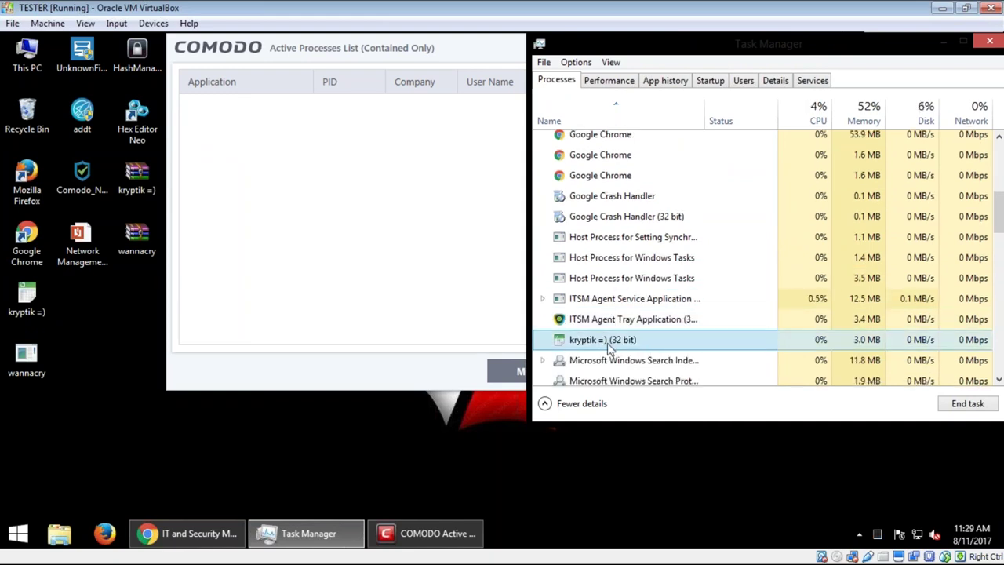
Step: Check that kryptik =).exe appears in COMODO's contained processes list
click(403, 56)
click(292, 120)
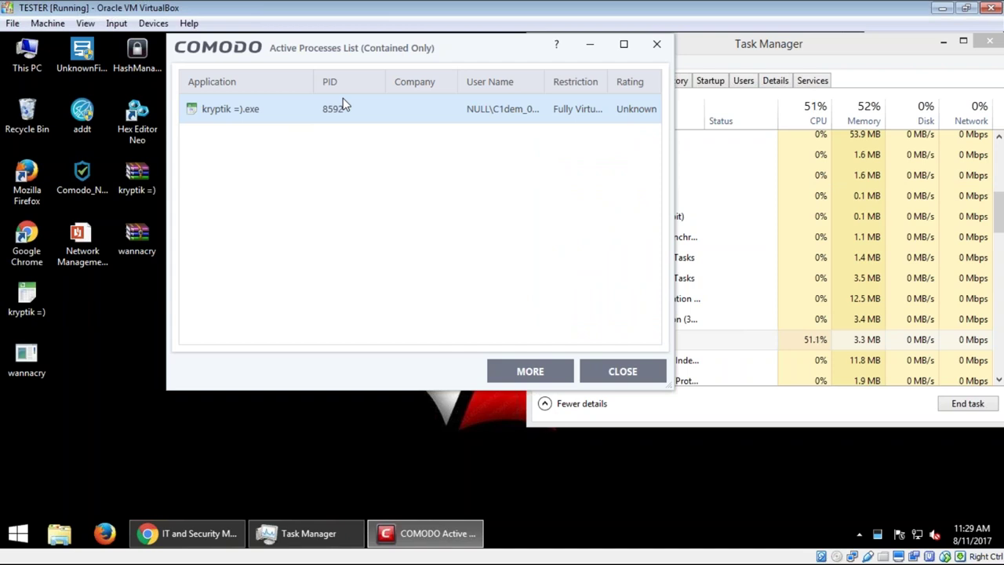
click(70, 322)
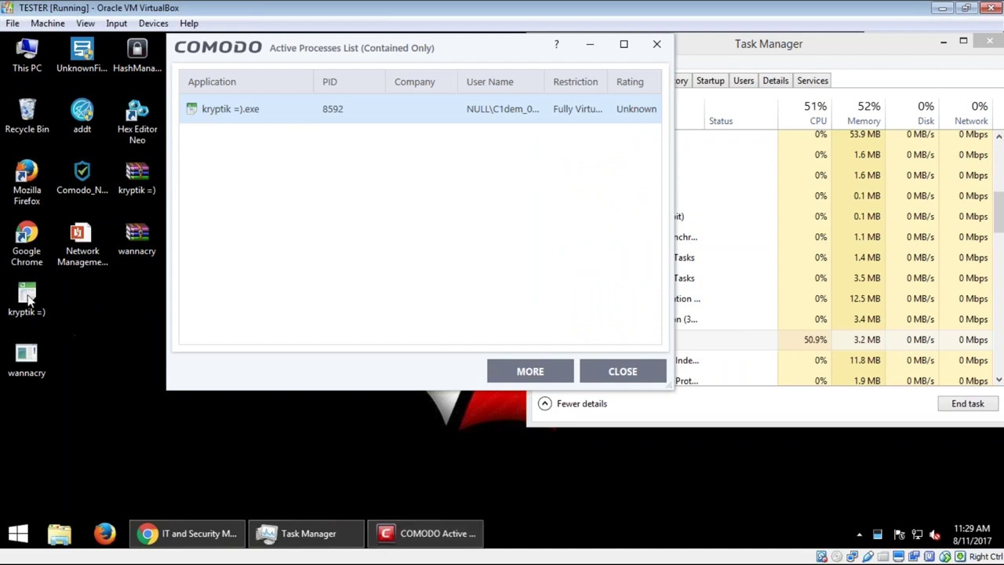
Step: Select the kryptik =) icon and wait for the contained WordPad's 'Failed to open document' error
click(27, 298)
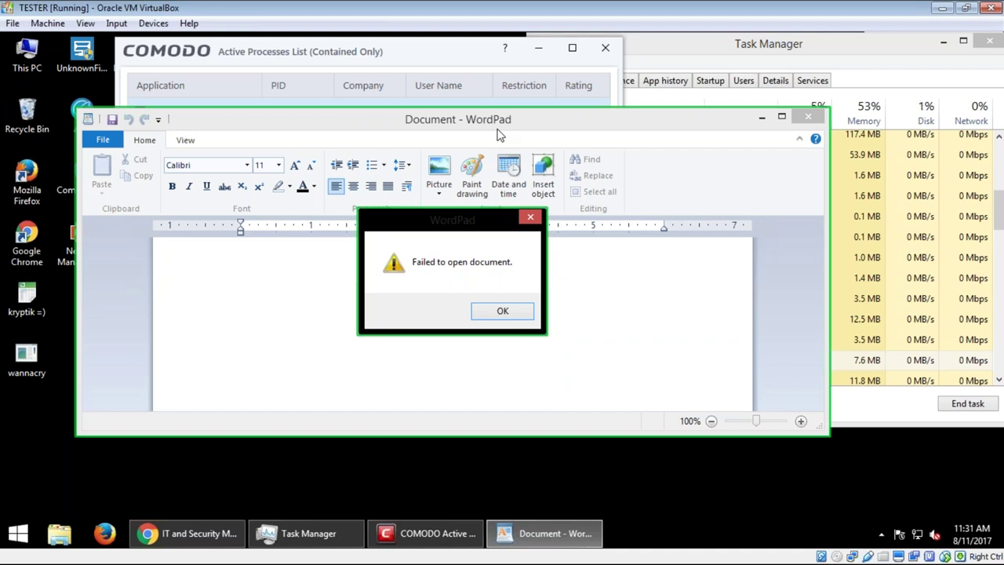
Step: Dismiss WordPad's error and end the kryptik =) (32 bit) process in Task Manager
click(530, 217)
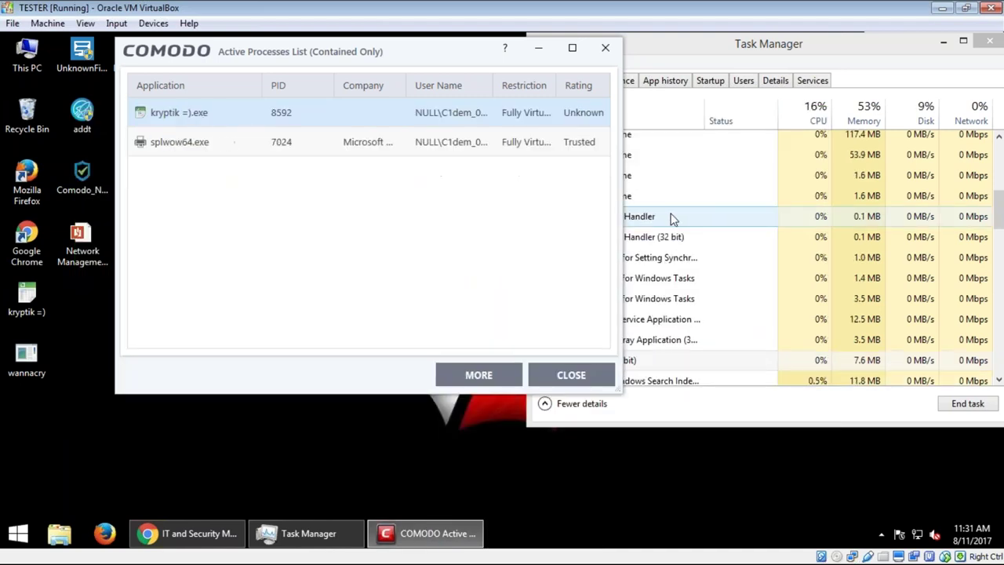
click(673, 219)
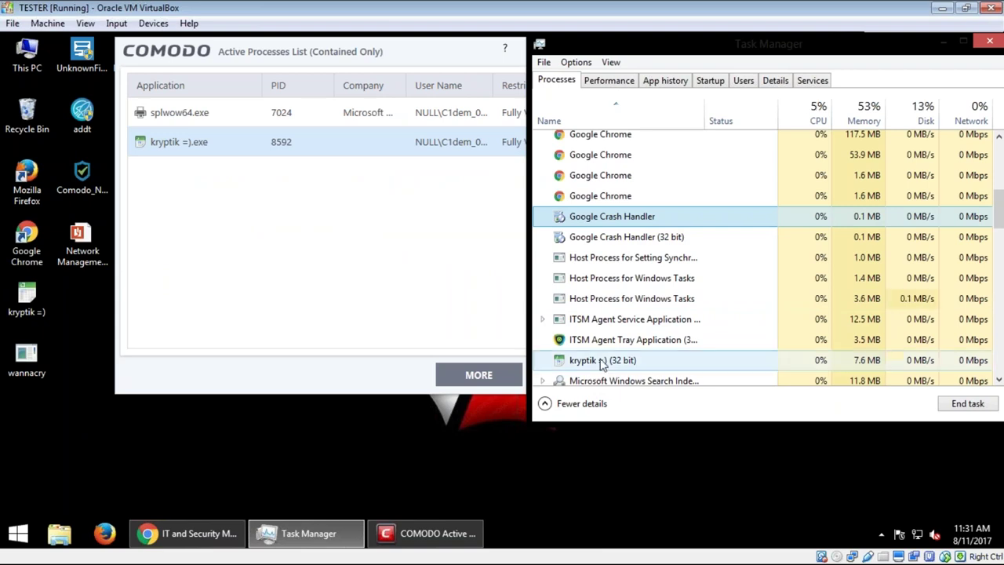
click(741, 360)
scroll(706, 318, down, 1)
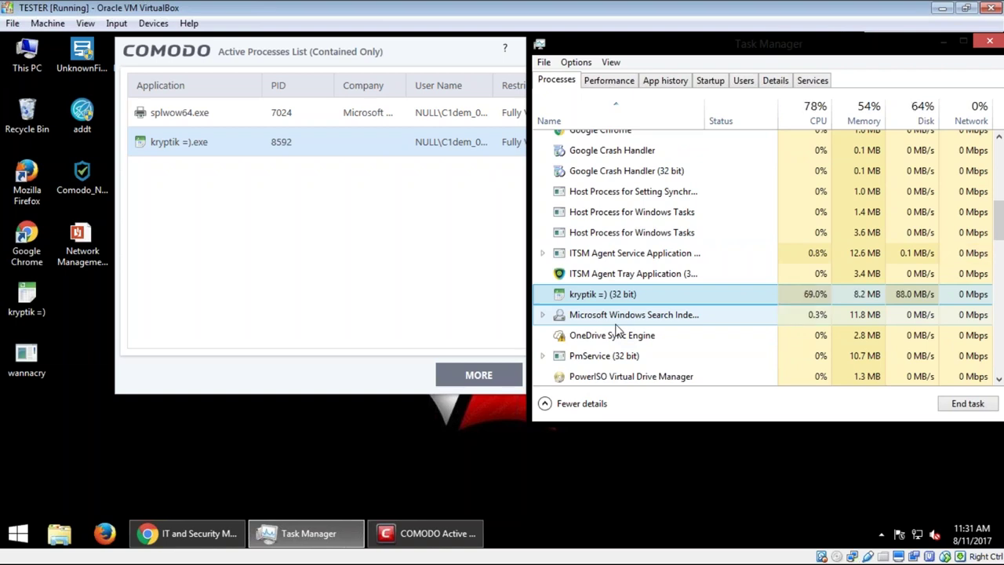
drag(765, 47, 434, 98)
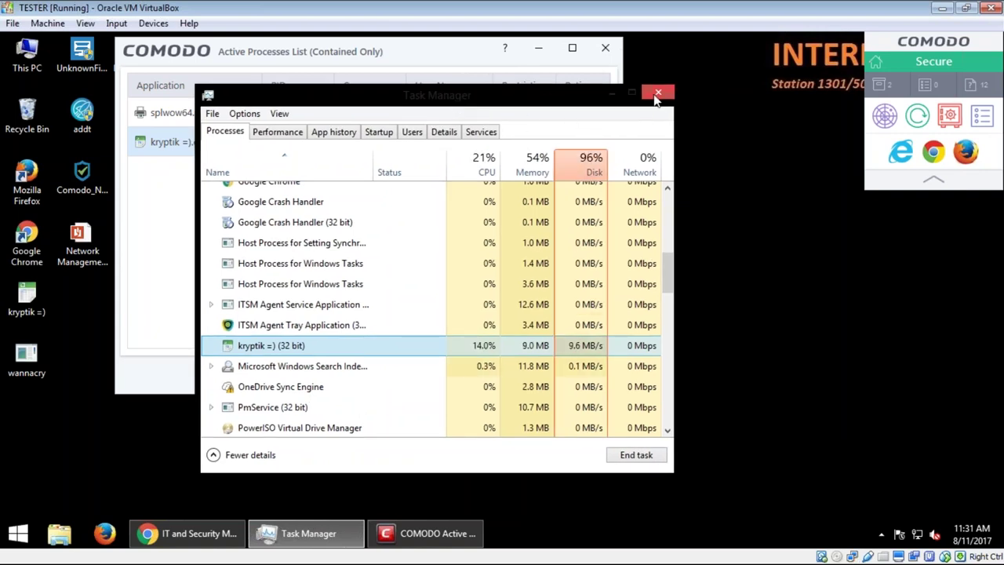
right_click(292, 345)
click(314, 353)
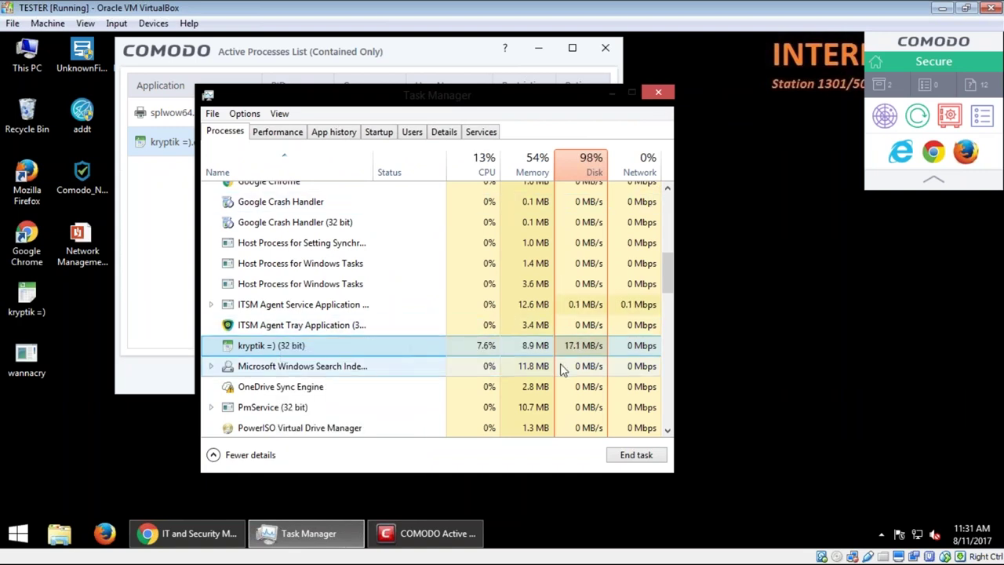
Step: Close Task Manager and COMODO's contained-process list
drag(619, 122, 782, 129)
click(820, 99)
click(605, 49)
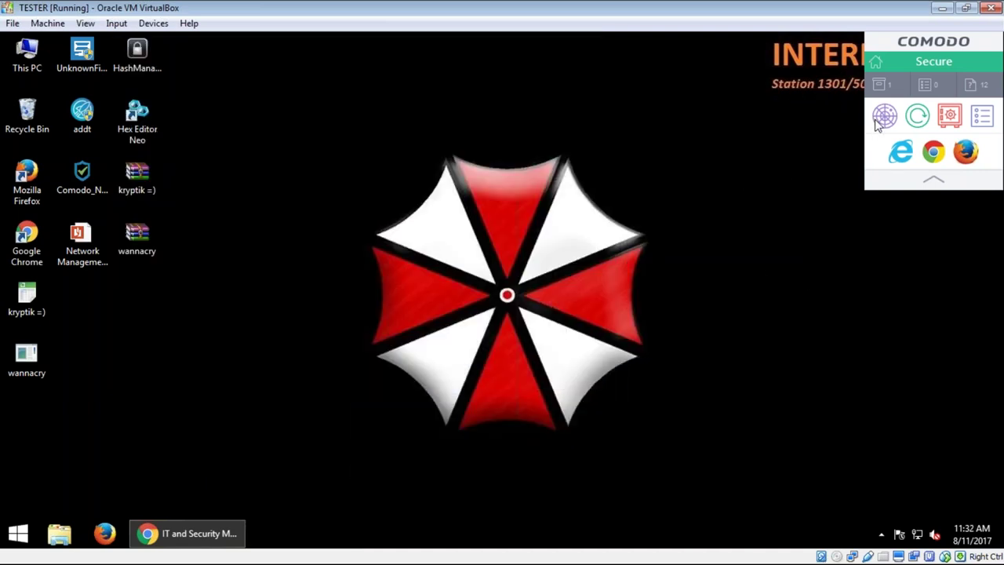
Step: Switch off COMODO's Antivirus component for 15 minutes in Manage Protection
right_click(583, 535)
click(644, 482)
click(934, 61)
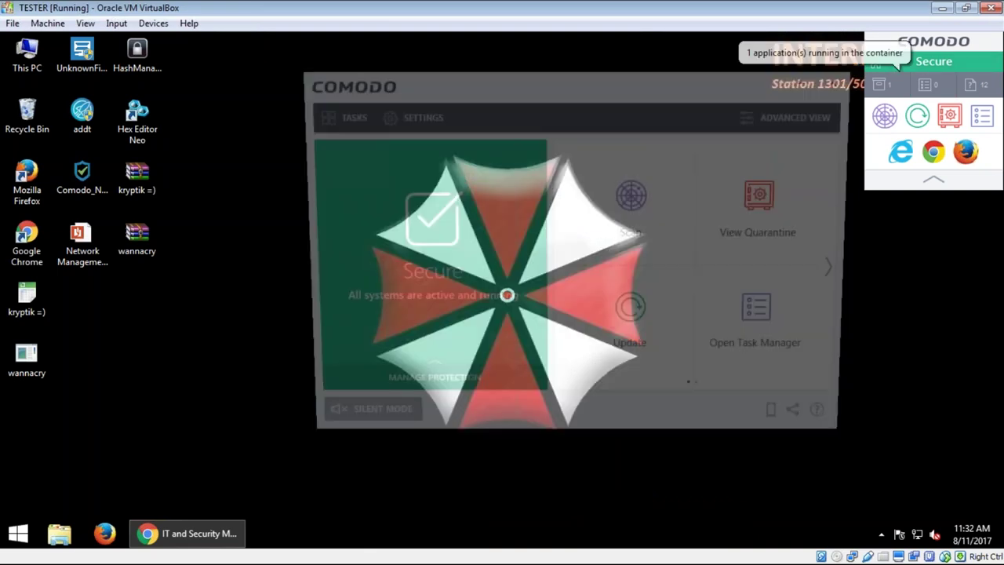
click(419, 385)
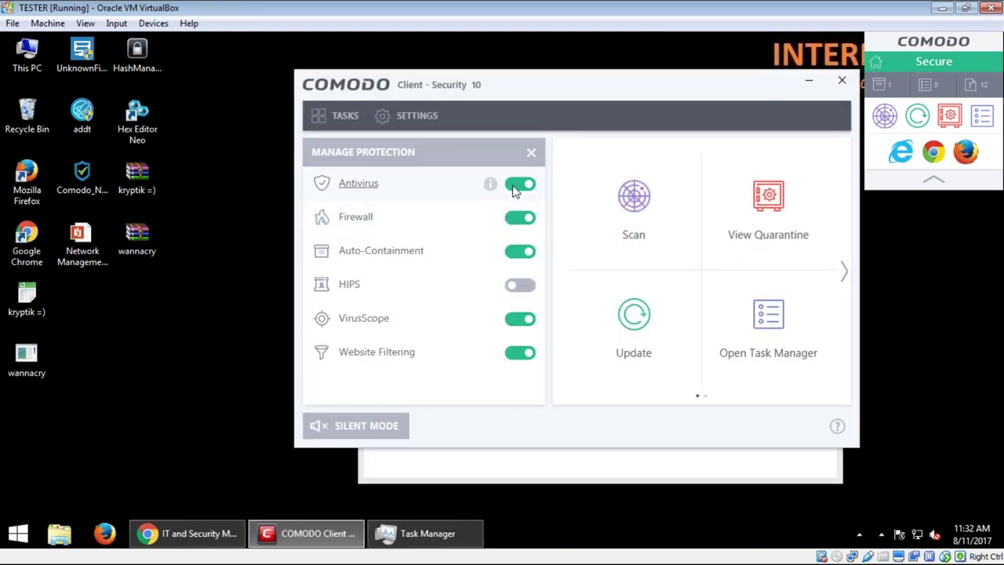
click(520, 183)
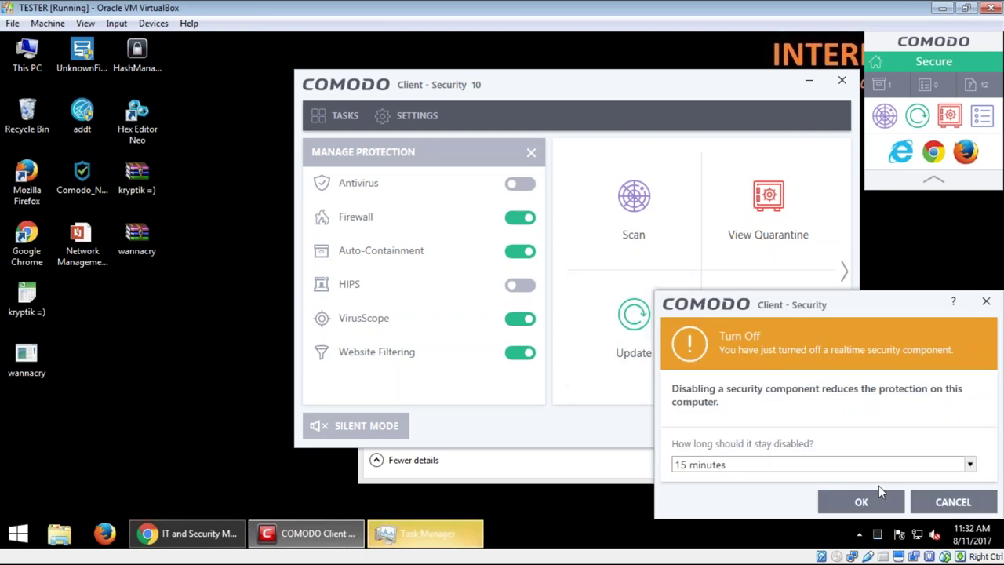
click(860, 501)
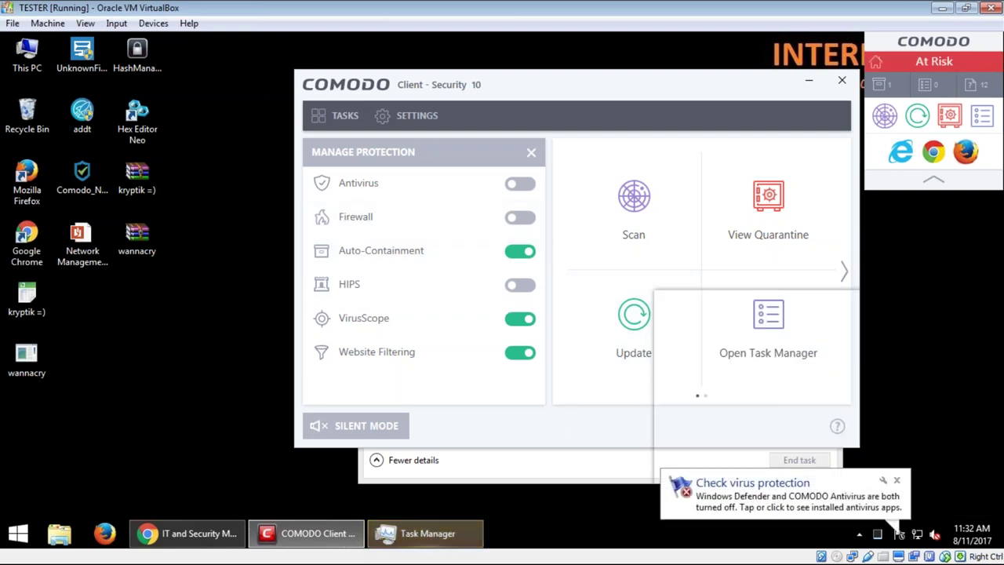
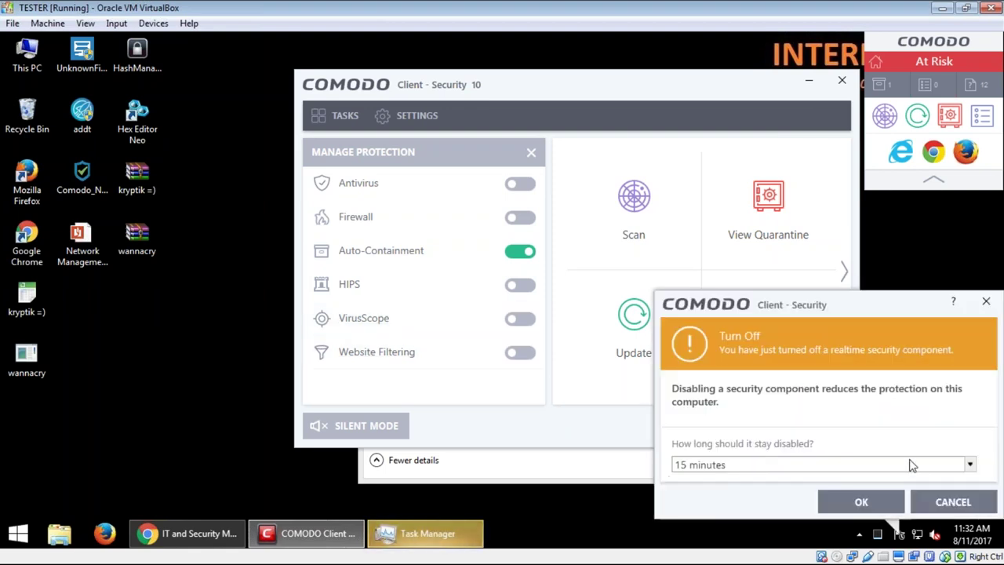
Step: Keep the component disabled for 15 minutes, dismiss the warning, and move Task Manager left in front
click(861, 502)
click(895, 479)
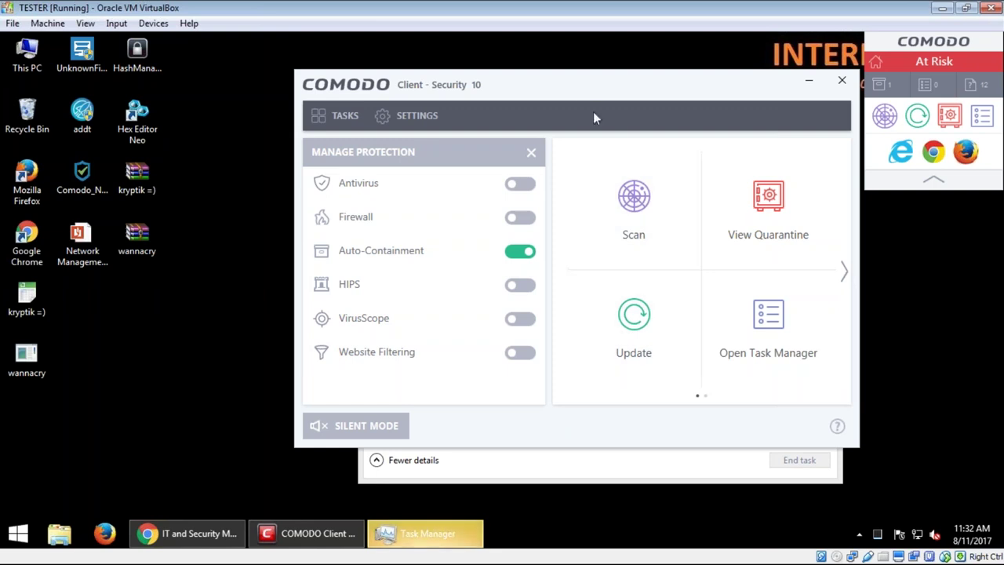
drag(580, 90, 665, 69)
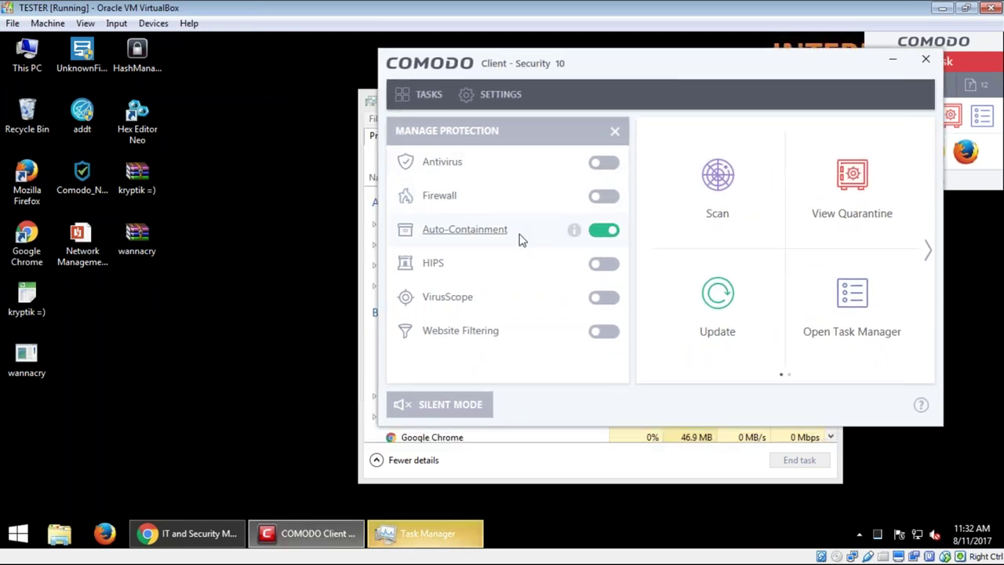
click(590, 471)
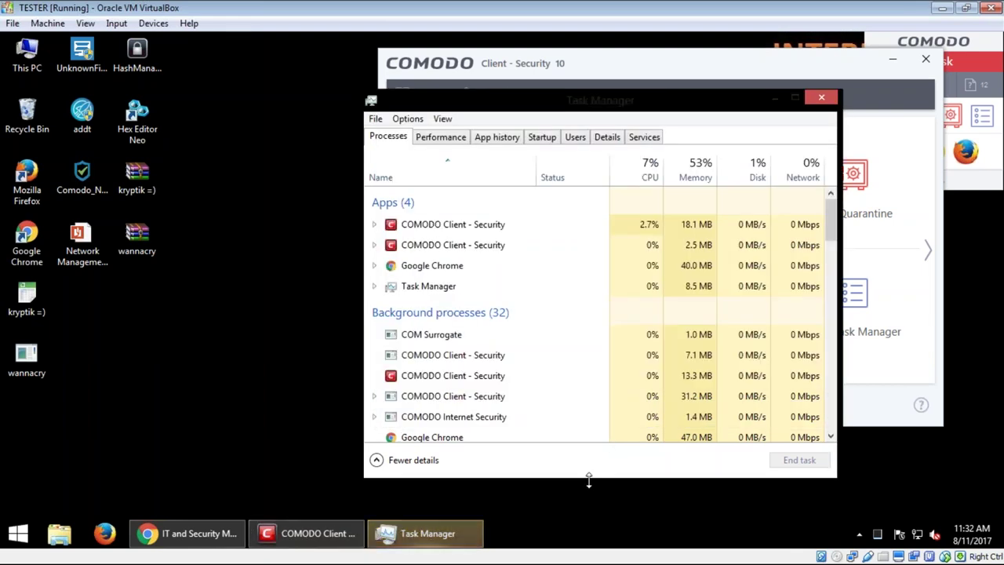
drag(731, 110, 399, 81)
Step: Close the main Comodo window and centre the contained processes list showing kryptik =).exe and splwow64.exe
click(927, 62)
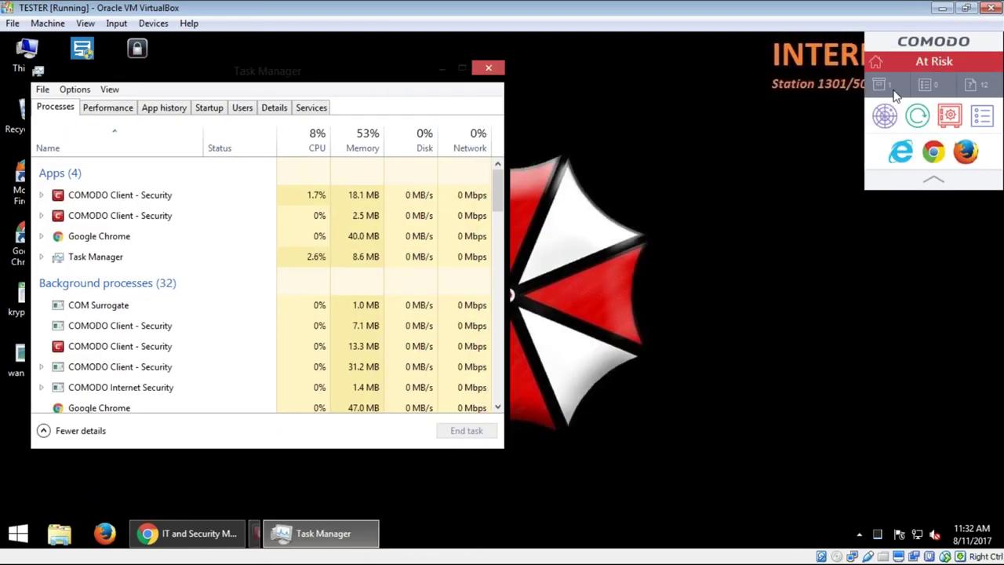
click(898, 84)
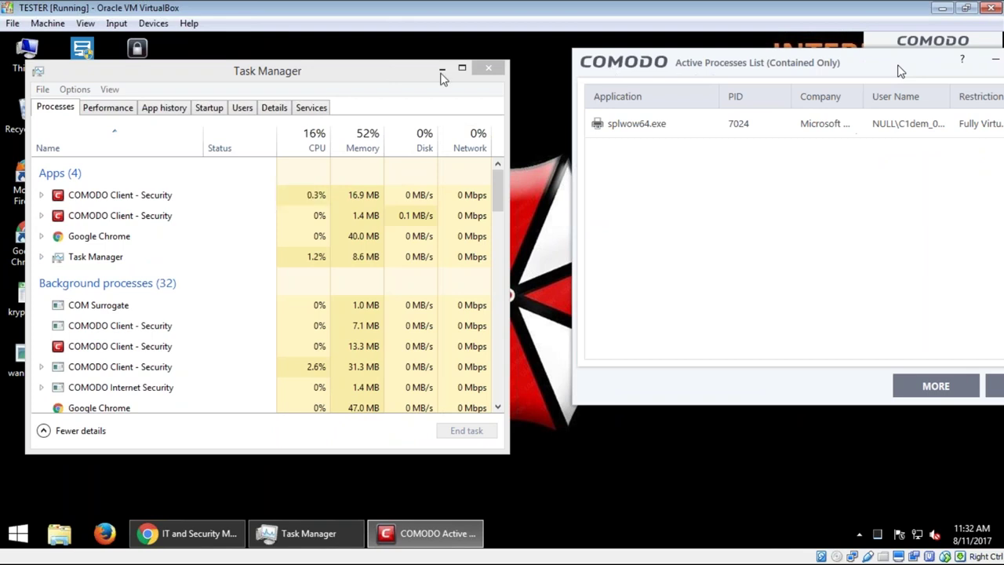
click(441, 69)
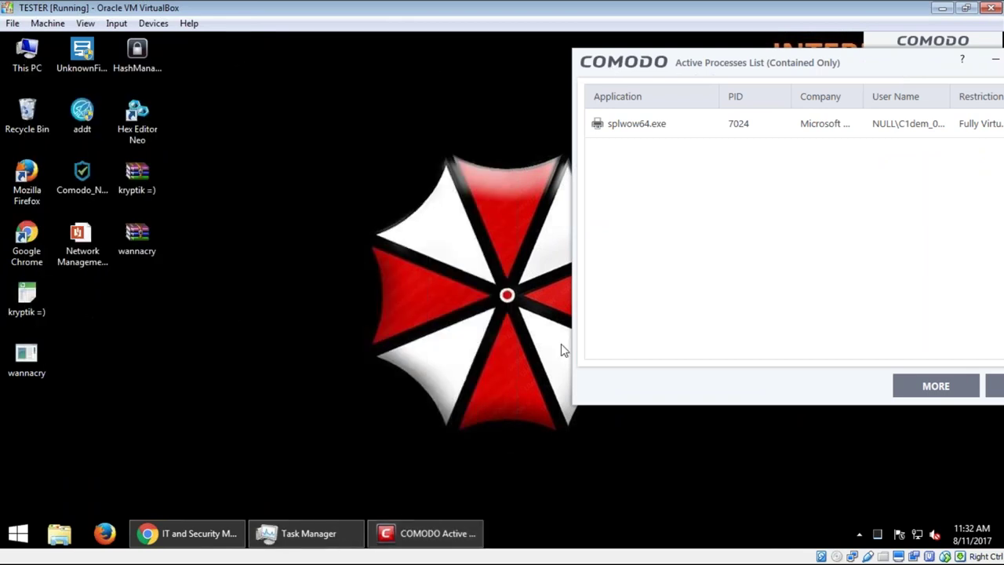
drag(82, 370, 11, 292)
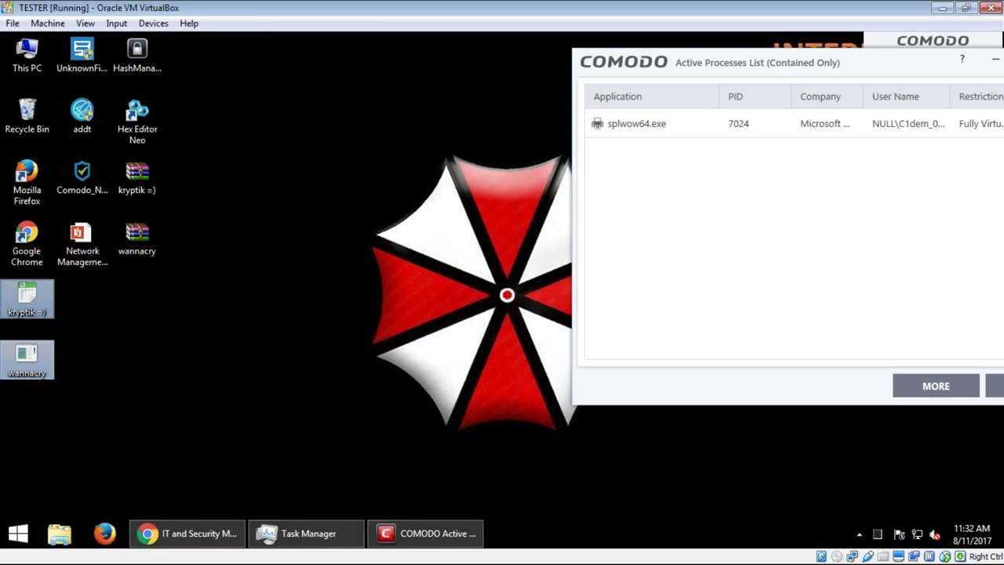
drag(764, 69, 349, 57)
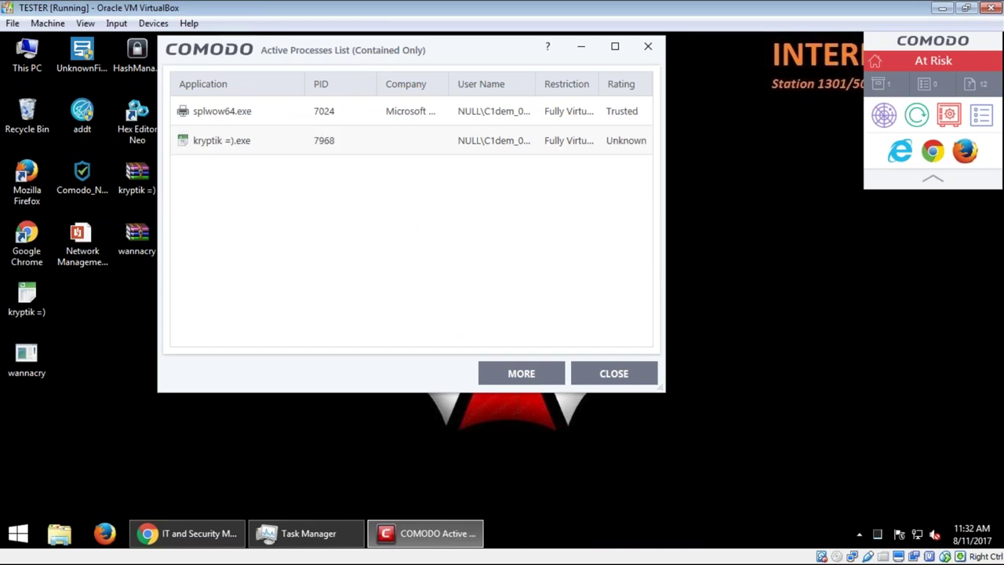
Step: Move Task Manager to the right and step through its running processes
click(308, 534)
drag(266, 71, 785, 69)
click(638, 344)
key(Down)
key(Down)
key(Down)
key(Down)
key(Down)
key(Down)
key(Down)
key(Down)
key(Down)
key(Down)
key(Down)
key(Down)
key(Down)
key(Down)
key(Down)
key(Down)
key(Down)
key(Down)
key(Down)
key(Down)
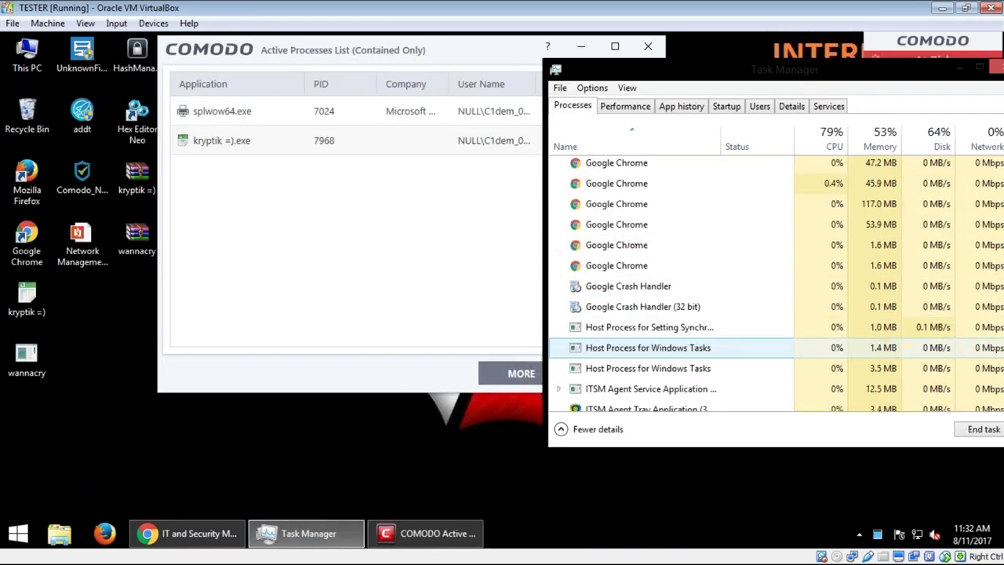
key(Down)
key(Down)
key(Down)
key(Down)
key(Down)
key(Down)
key(Down)
key(Down)
key(Down)
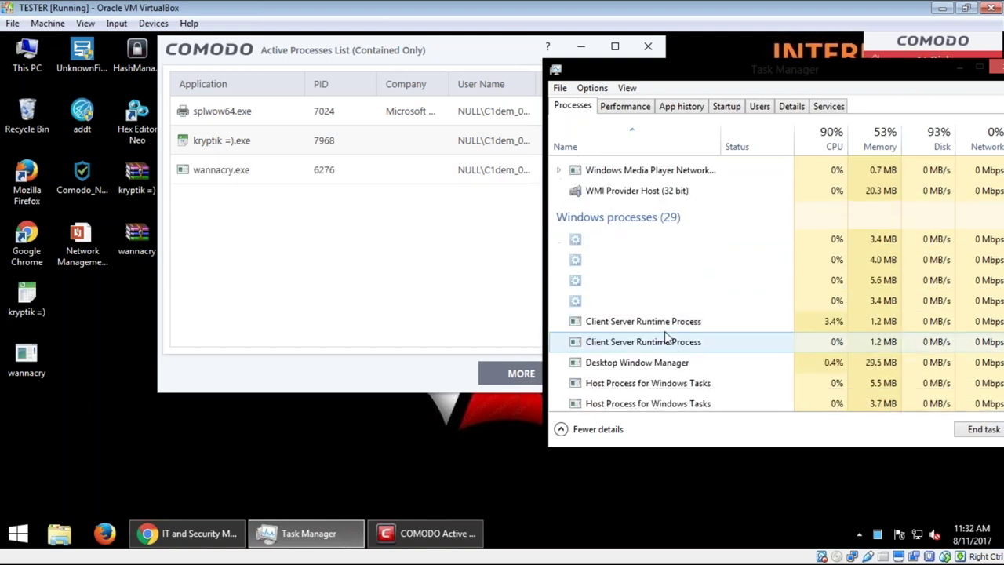
key(Up)
key(Up)
key(Up)
key(Up)
key(Up)
click(644, 282)
key(Down)
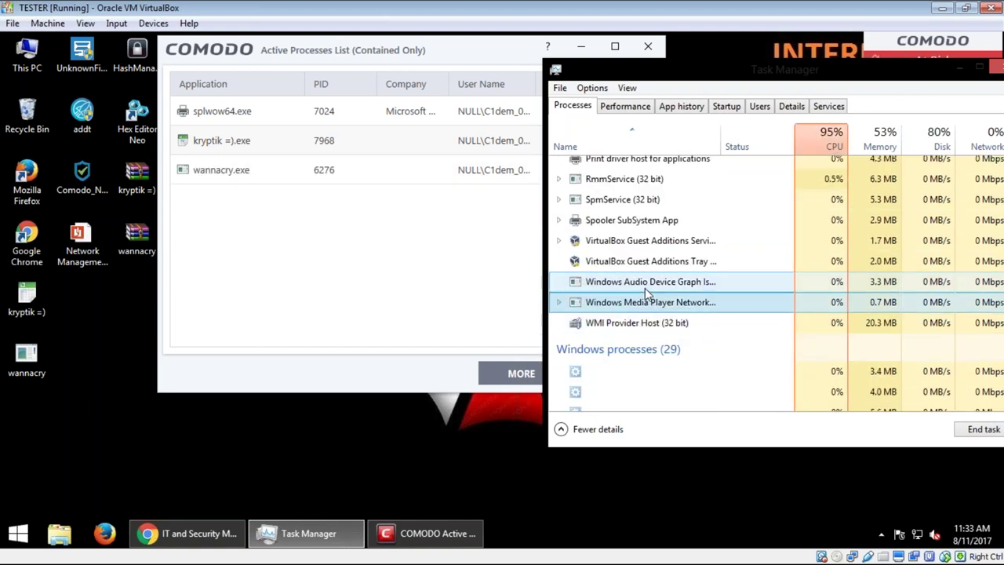
Step: Select wannacry.exe in the contained processes list and compare it with Task Manager's process list
click(268, 170)
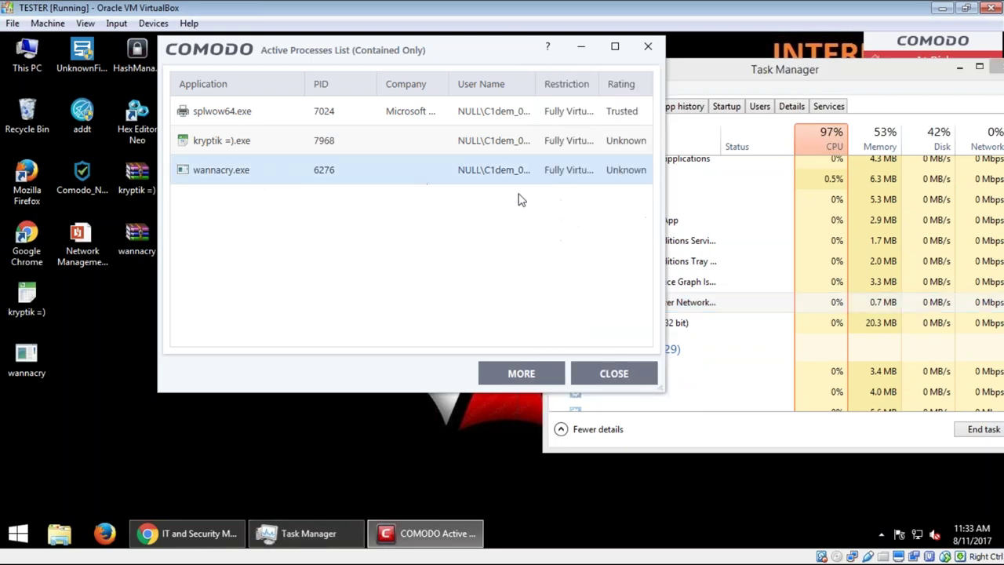
click(690, 222)
click(305, 183)
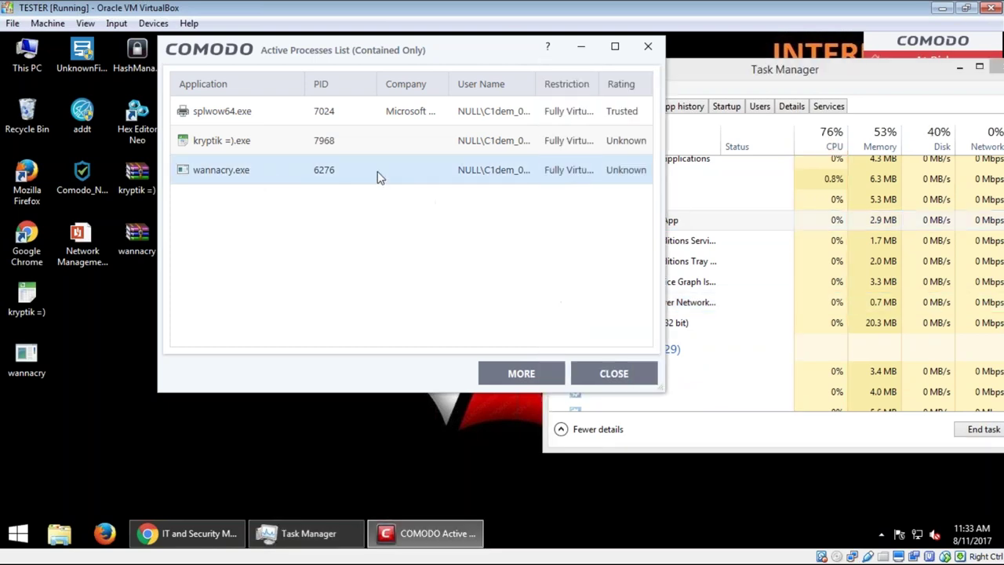
click(718, 227)
scroll(720, 235, up, 2)
scroll(720, 239, up, 2)
click(436, 240)
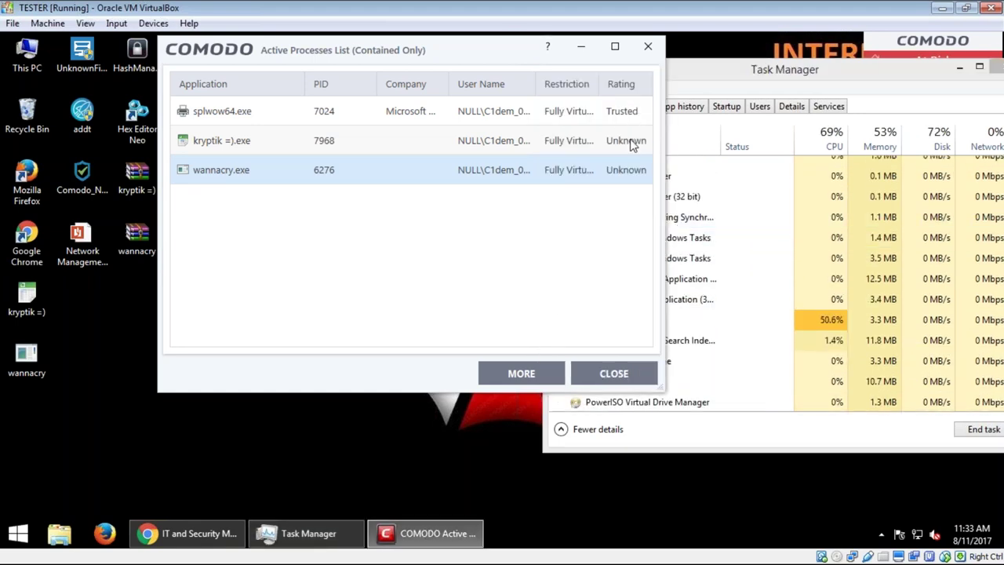
click(764, 239)
scroll(735, 286, up, 5)
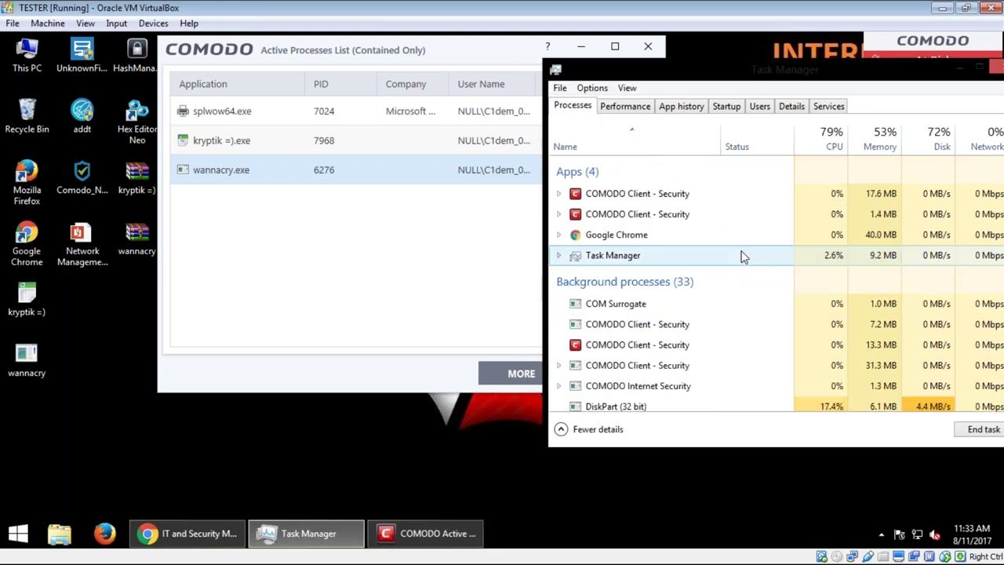
Step: Reposition Task Manager and dismiss WordPad's failed-to-open-document error
drag(806, 77, 627, 102)
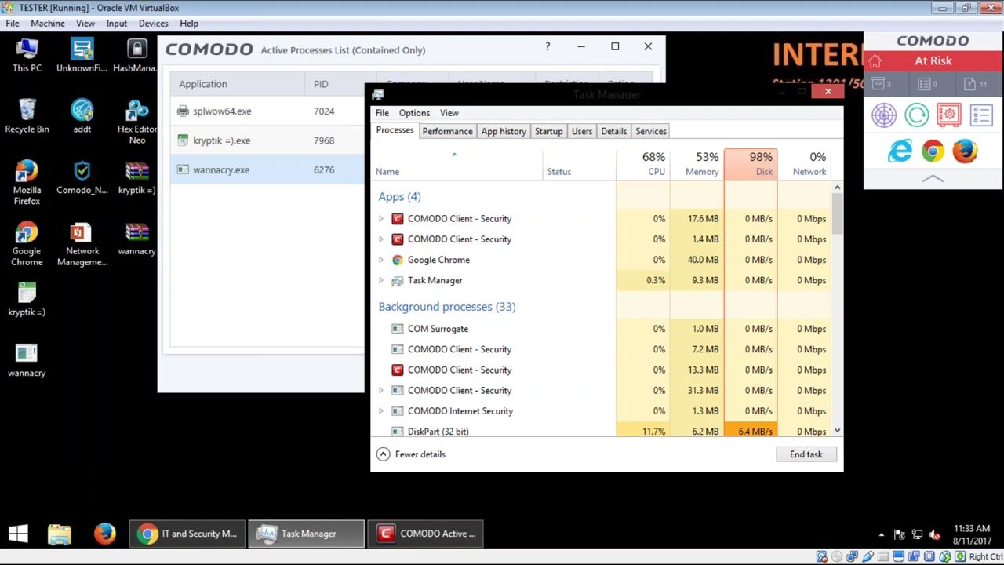
scroll(485, 336, down, 6)
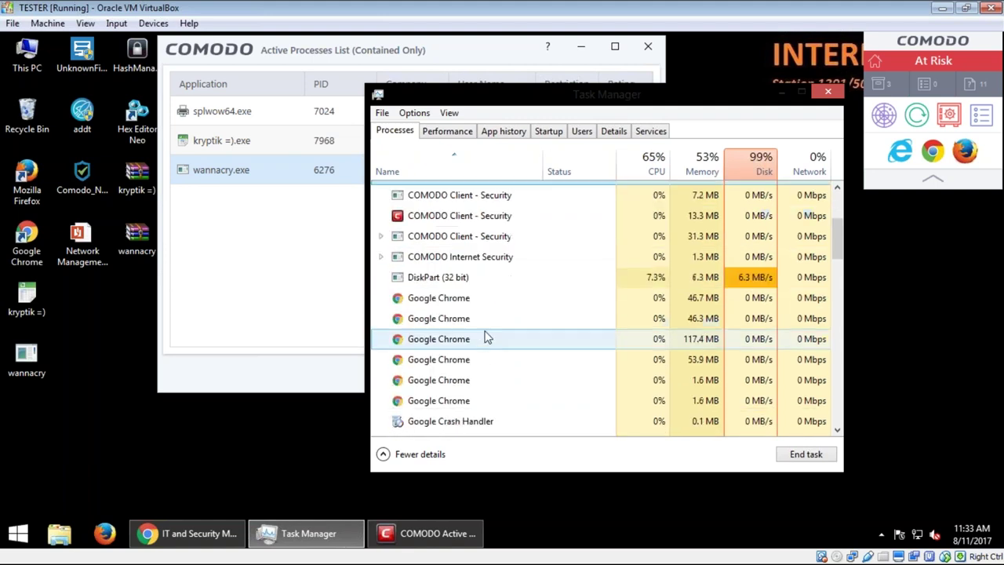
scroll(490, 328, up, 3)
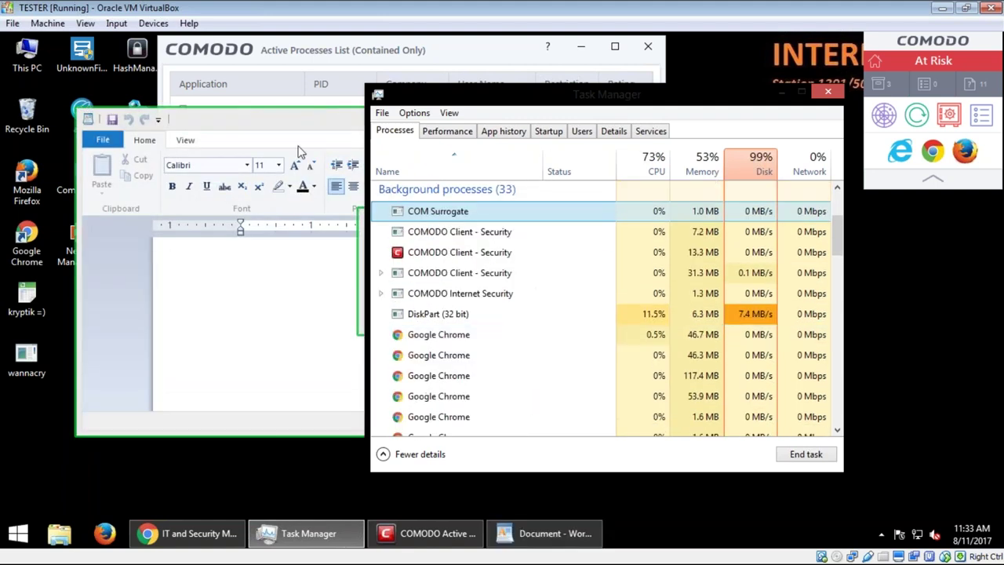
click(500, 311)
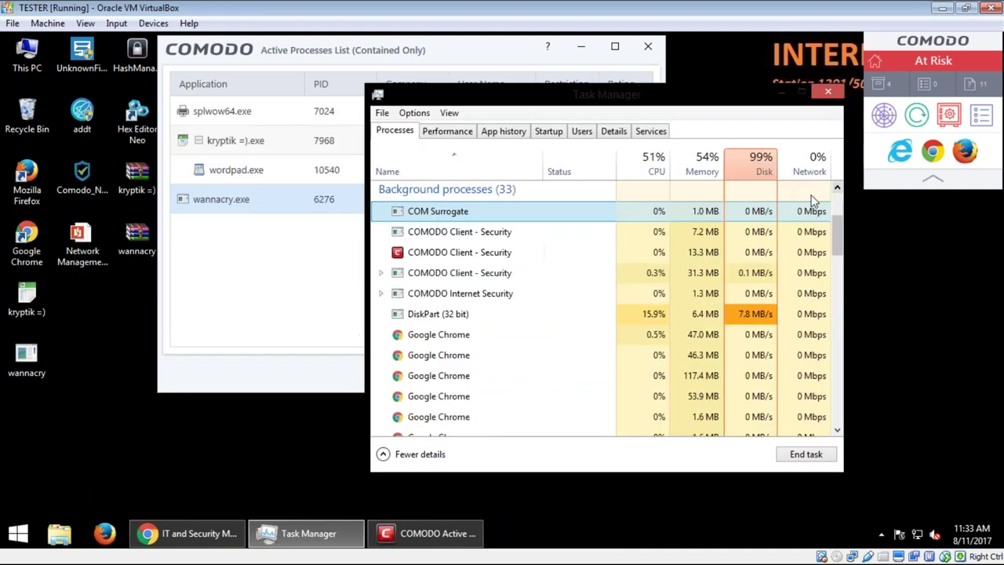
scroll(693, 243, down, 1)
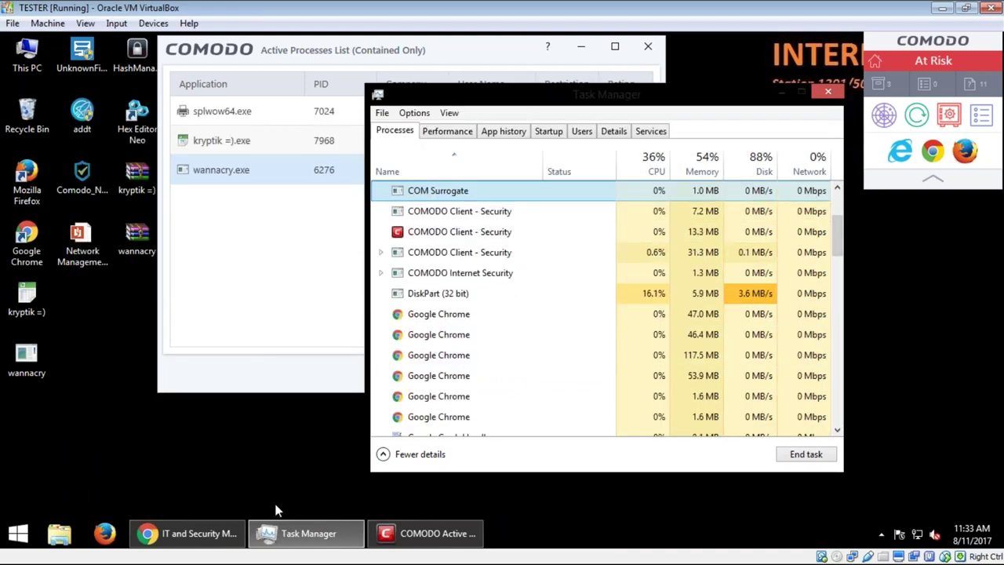
Step: Switch to the IT & Security Manager console in Chrome, restore the window and start a new tab
click(184, 534)
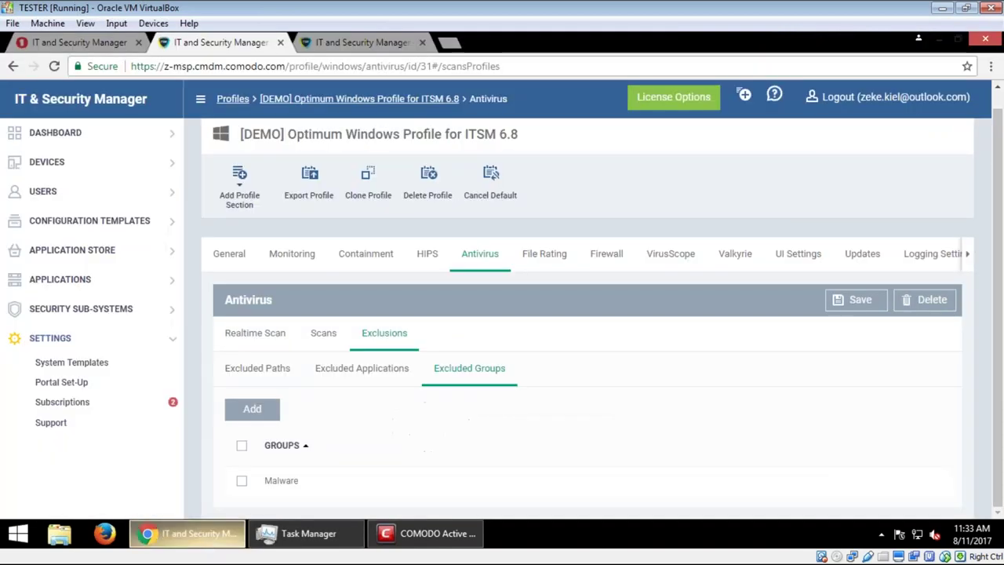
double_click(565, 53)
click(661, 66)
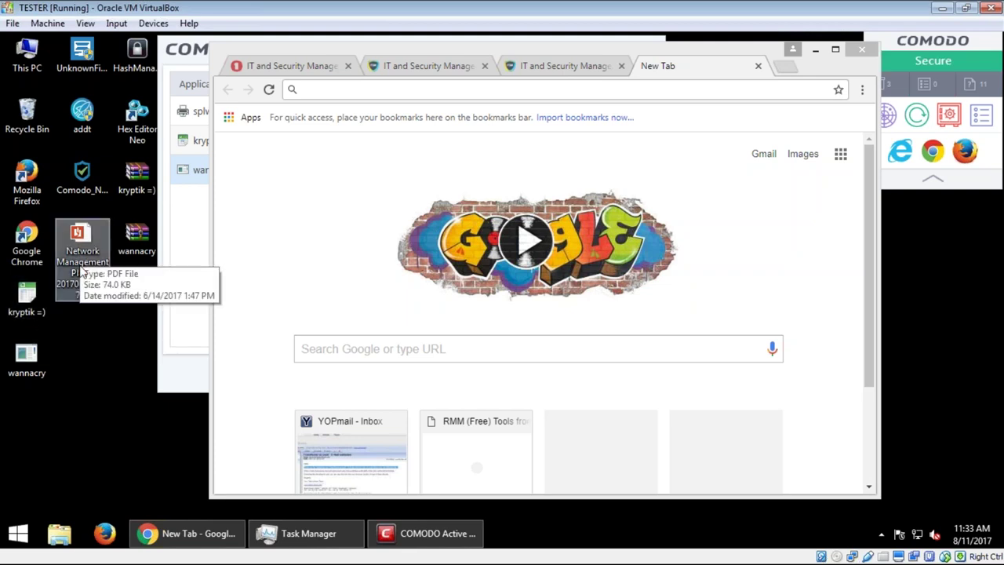
Step: View the Network Management Plan PDF in Chrome, then close it and minimize the browser
drag(81, 270, 100, 249)
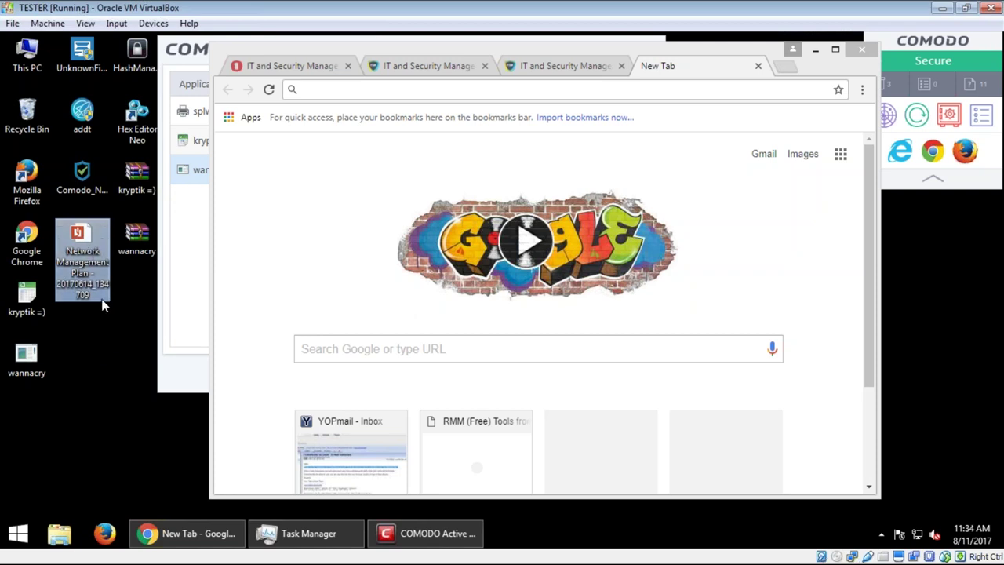
drag(95, 285, 672, 94)
scroll(635, 339, down, 12)
scroll(715, 321, up, 3)
scroll(715, 322, up, 10)
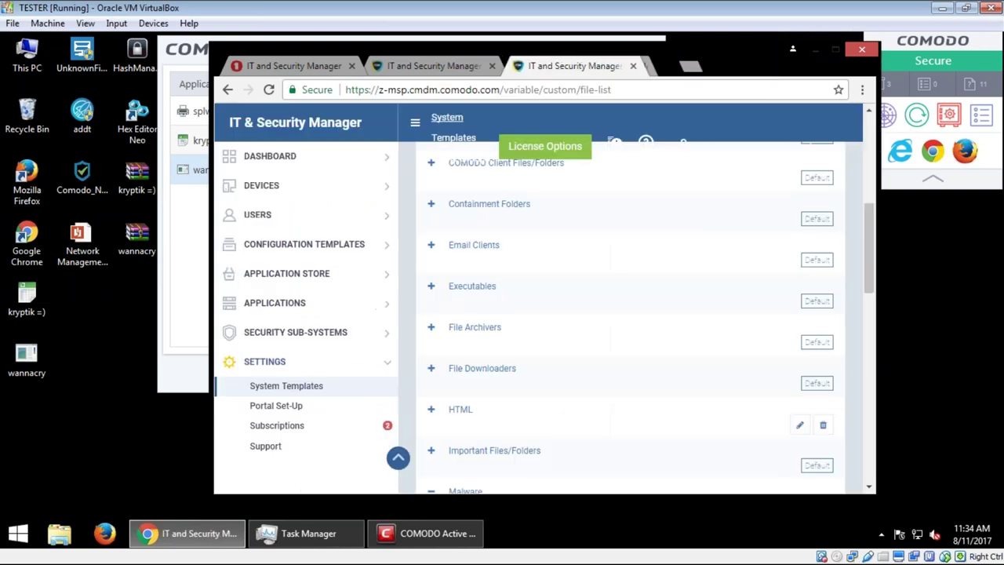
click(758, 66)
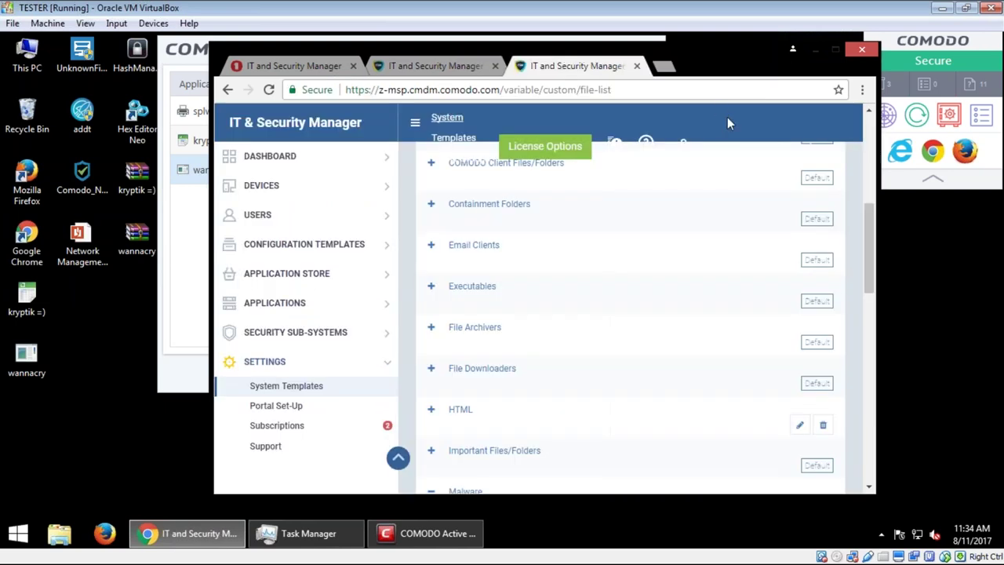
click(816, 50)
Step: Select DiskPart in Task Manager, then display Comodo's protection components with only HIPS off
click(489, 293)
scroll(489, 294, down, 1)
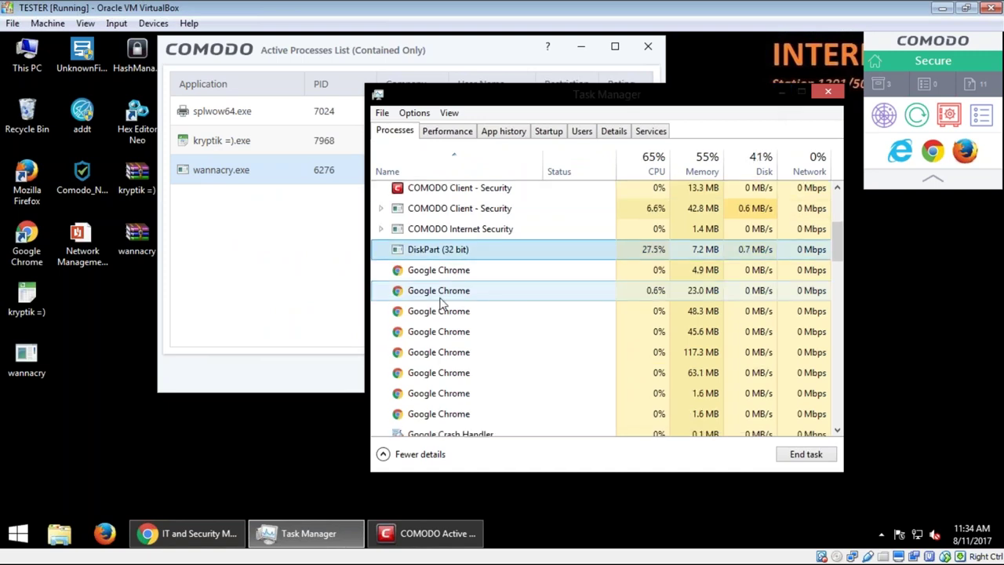
scroll(459, 306, down, 3)
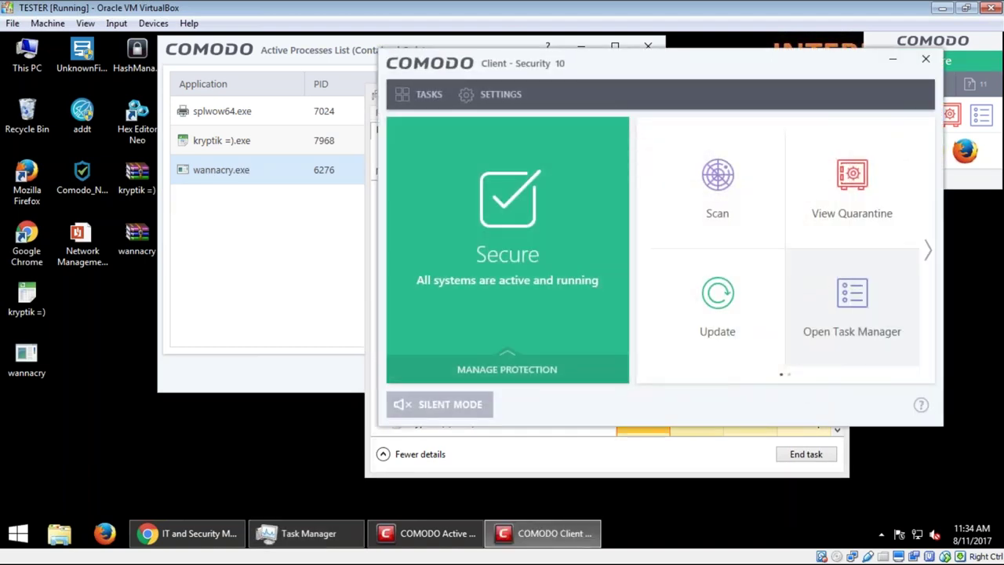
click(558, 371)
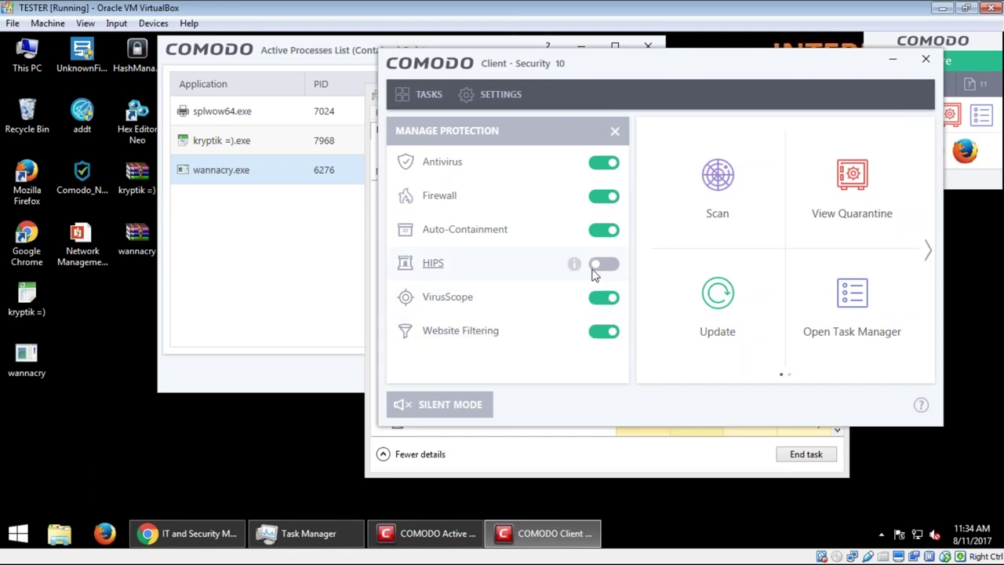
Step: Close the Comodo window and end the kryptik process in Task Manager
click(925, 59)
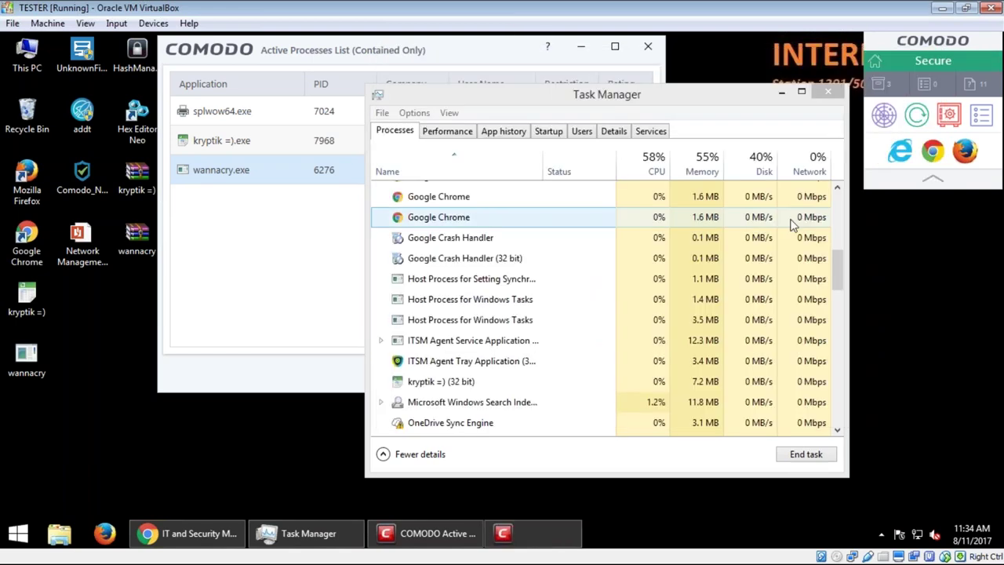
click(826, 94)
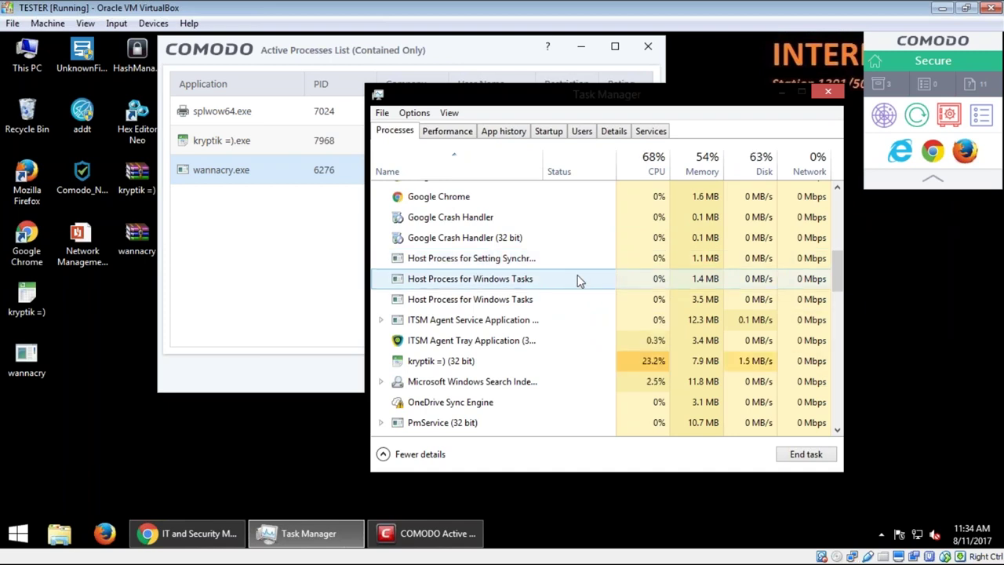
right_click(456, 361)
click(594, 382)
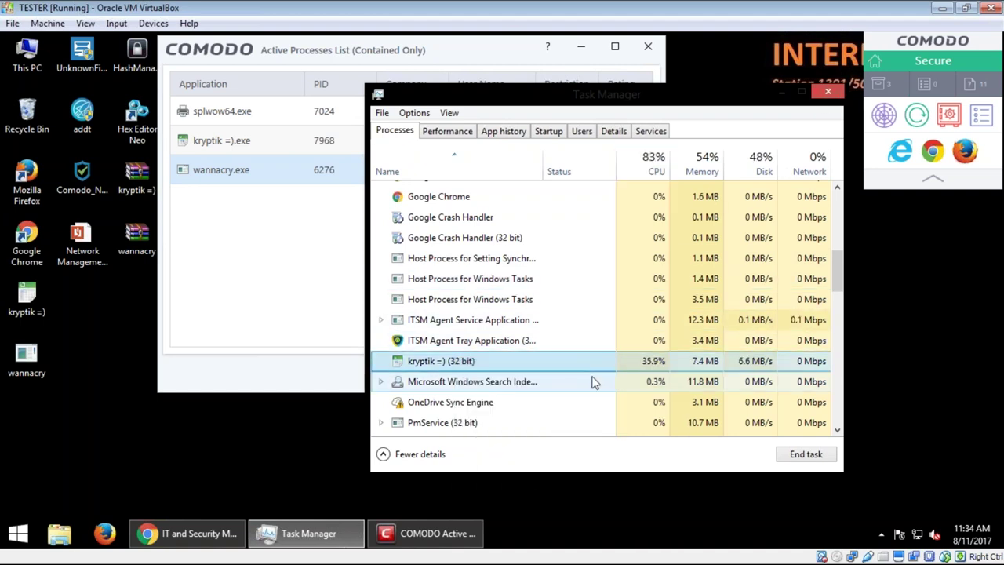
click(480, 342)
Step: Find DiskPart (32 bit) in the process list and end it
scroll(511, 362, down, 1)
scroll(511, 362, down, 5)
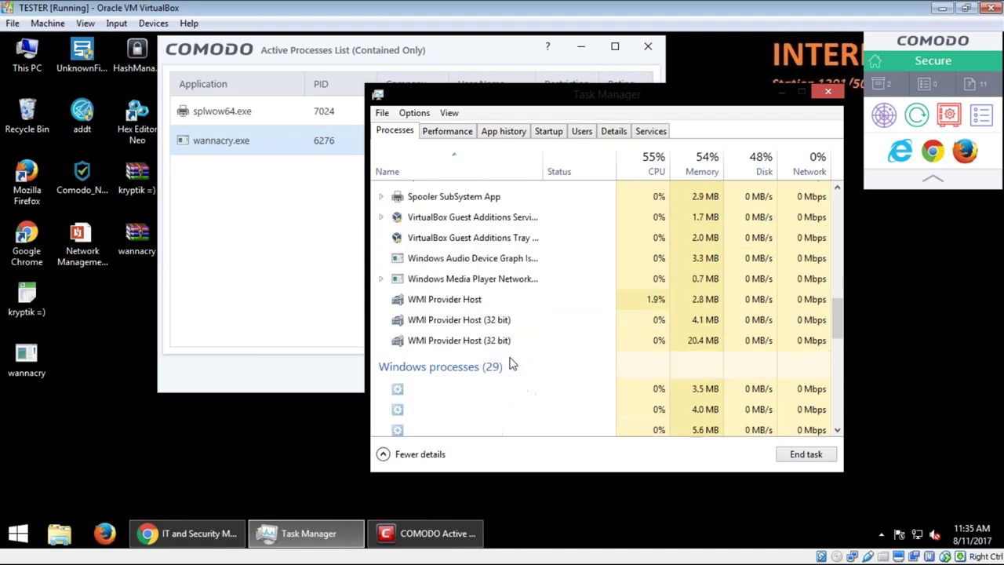
scroll(512, 362, down, 6)
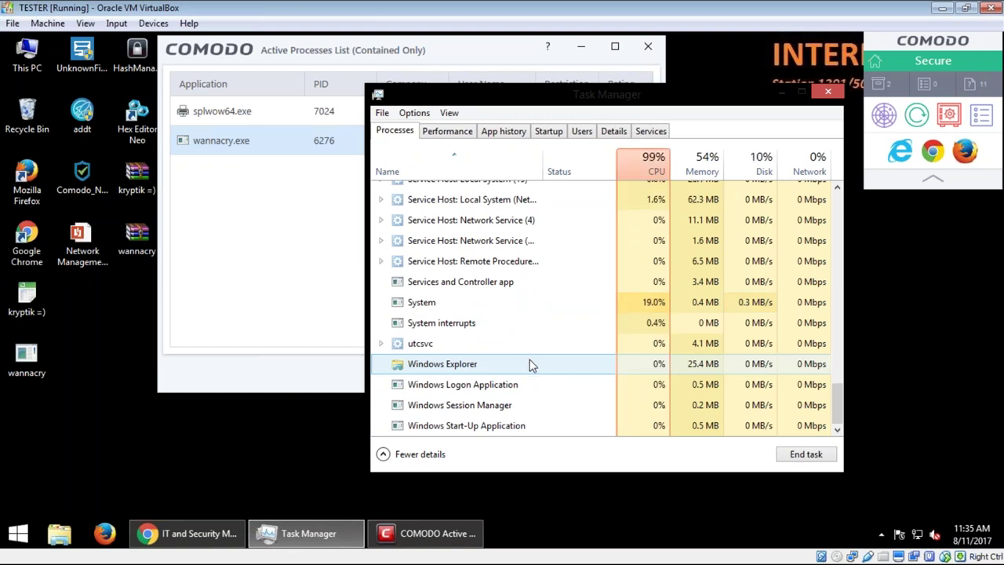
drag(838, 404, 833, 213)
right_click(450, 398)
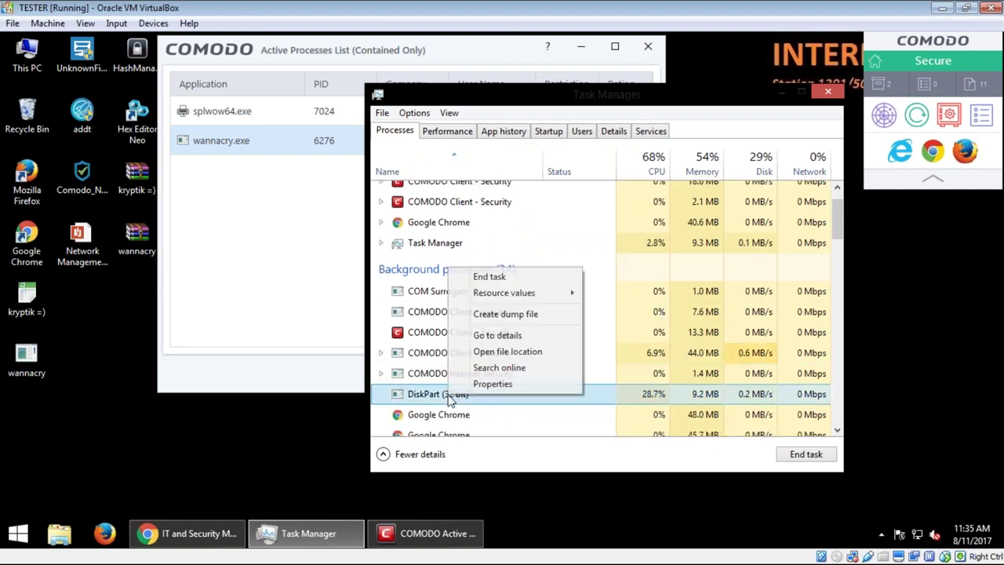
click(488, 277)
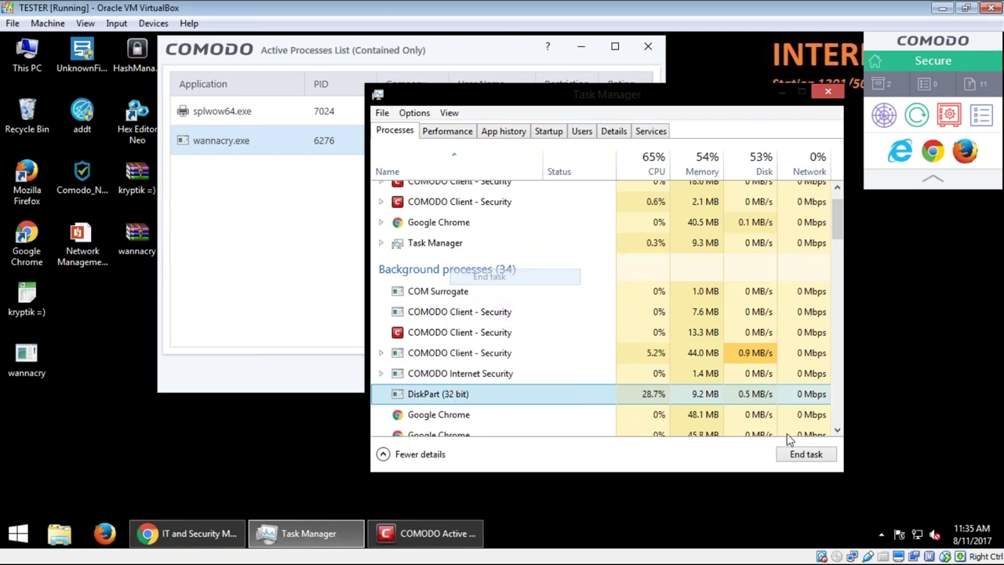
Step: Close Task Manager and the contained list, then permanently delete the kryptik =) and wannacry files
click(828, 91)
click(649, 47)
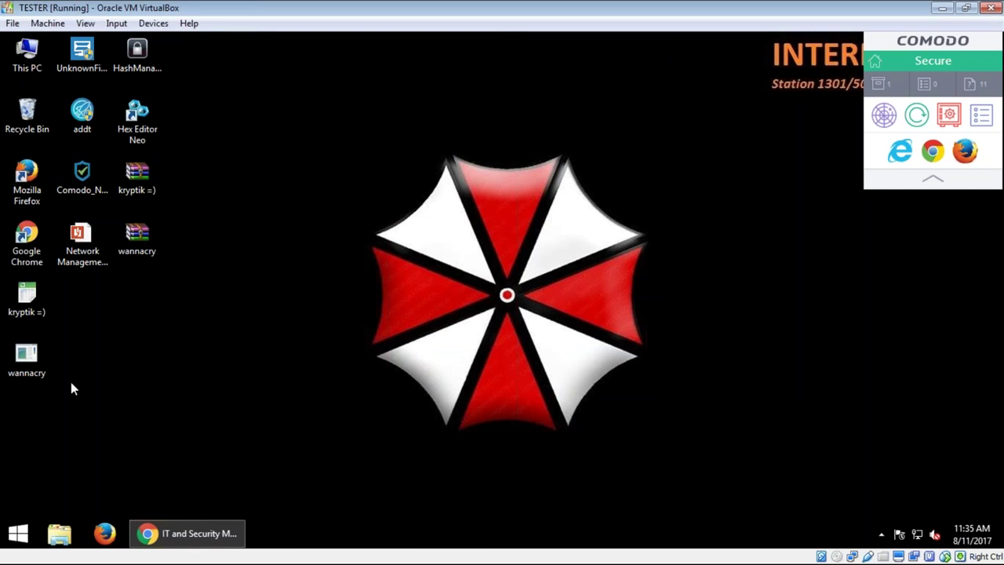
click(137, 236)
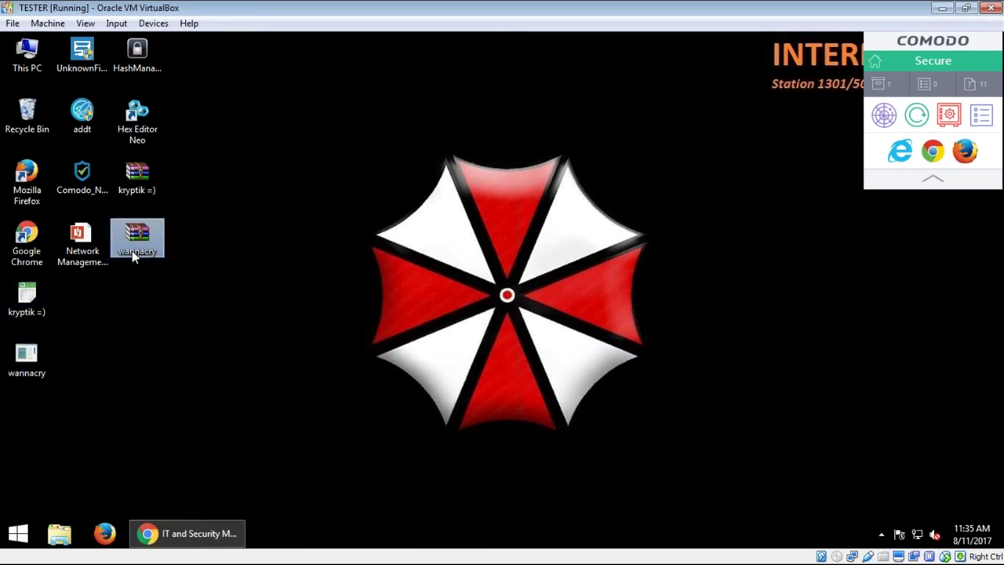
drag(117, 337, 20, 286)
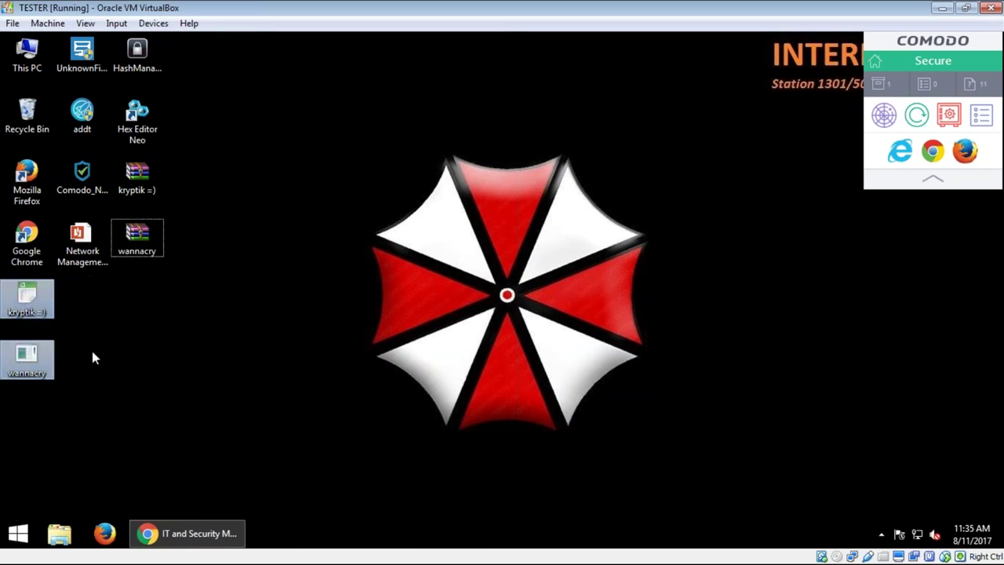
key(Delete)
key(Return)
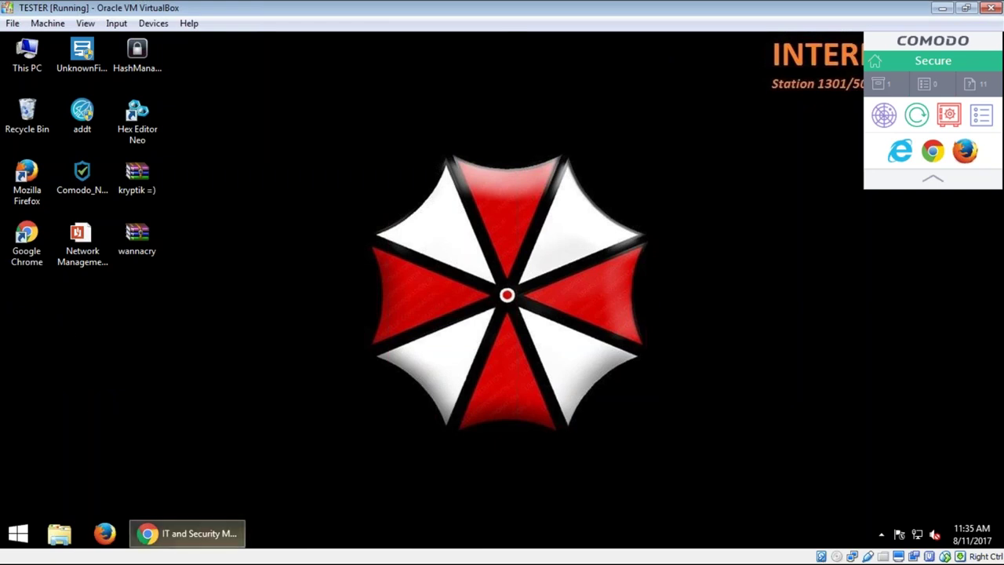
Step: Maximize Chrome, close the extra console tab, and go to Configuration Templates > Profiles
click(187, 534)
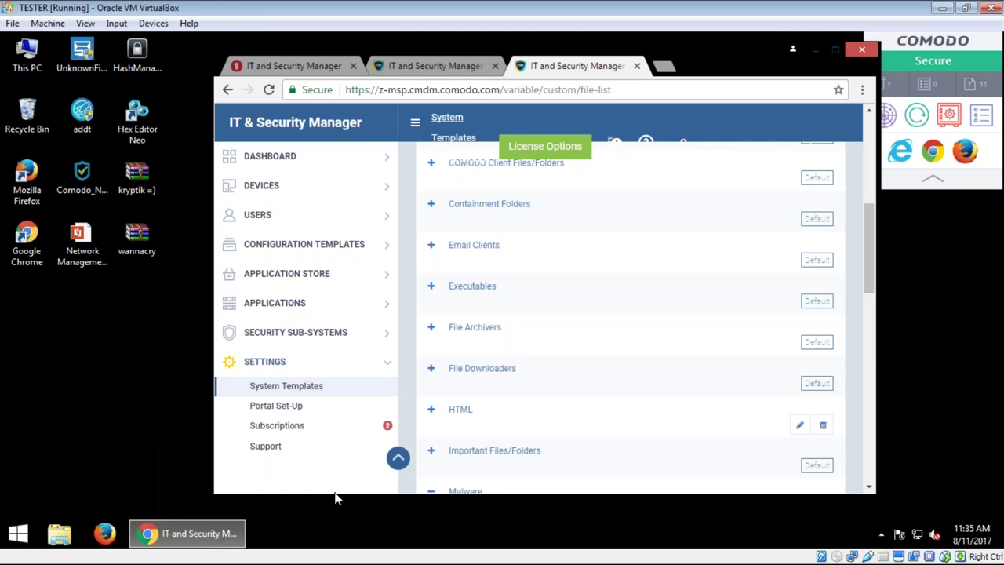
click(835, 49)
click(235, 42)
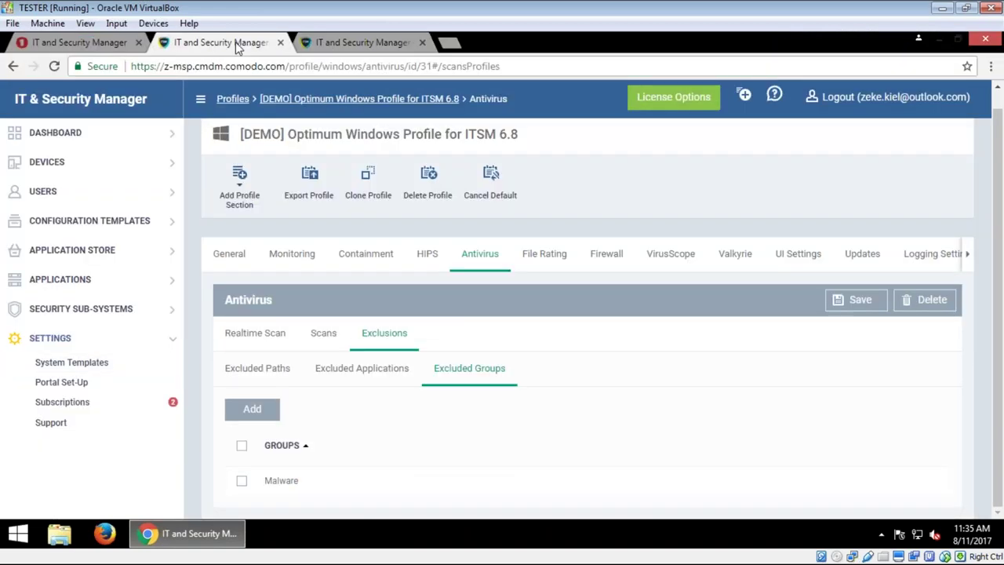
click(422, 42)
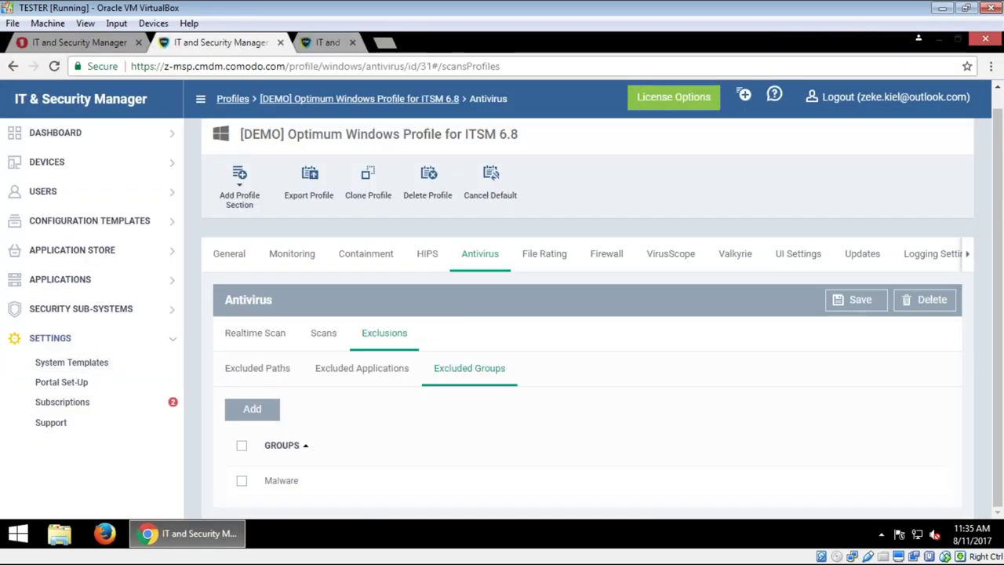
click(90, 222)
click(84, 249)
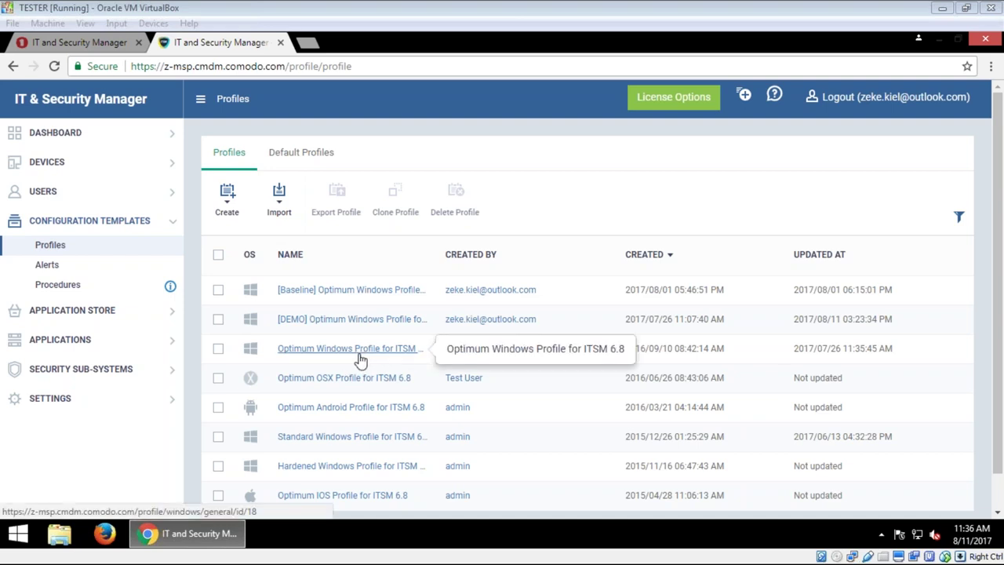
Step: Open the Optimum Windows Profile for ITSM 6.8 details, then go to the Procedures page
click(218, 349)
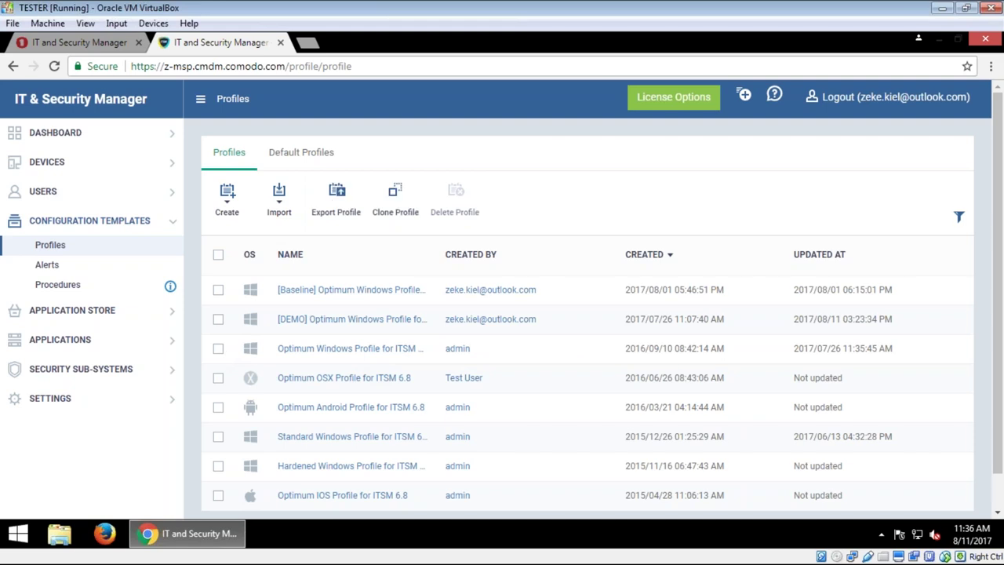
click(322, 350)
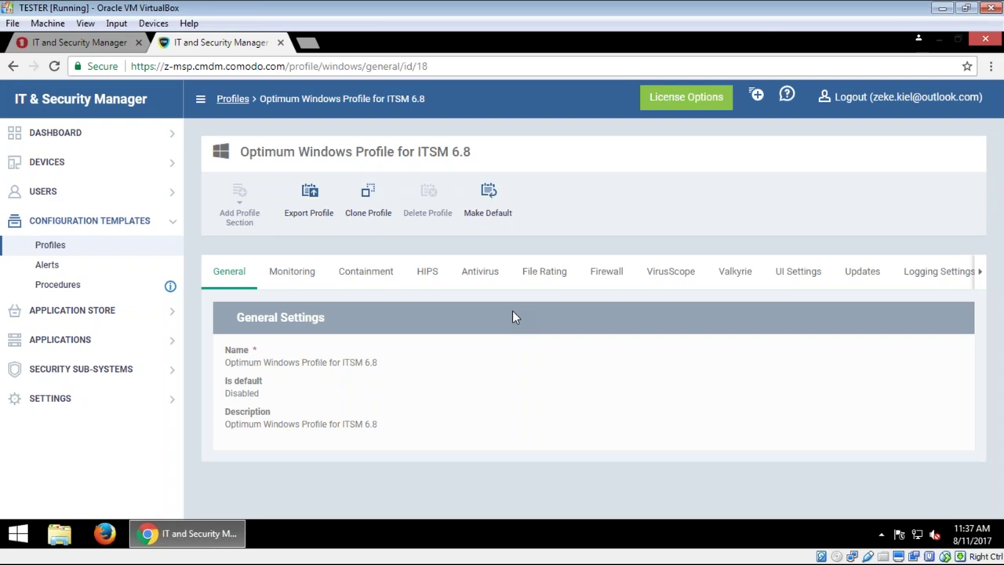
click(55, 286)
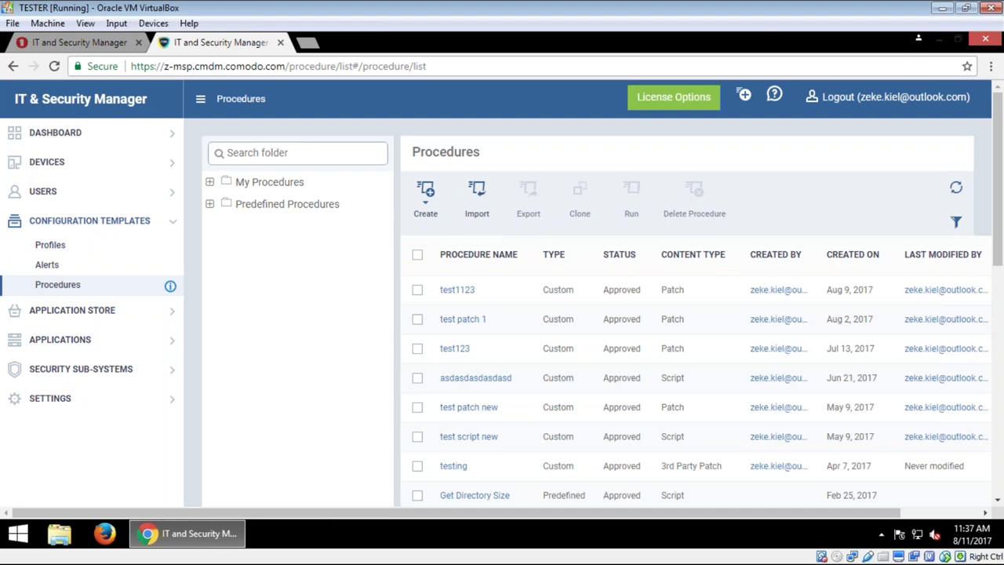
Step: Expand Predefined Procedures and browse the Log Collection, Application and File Operations folders
click(209, 204)
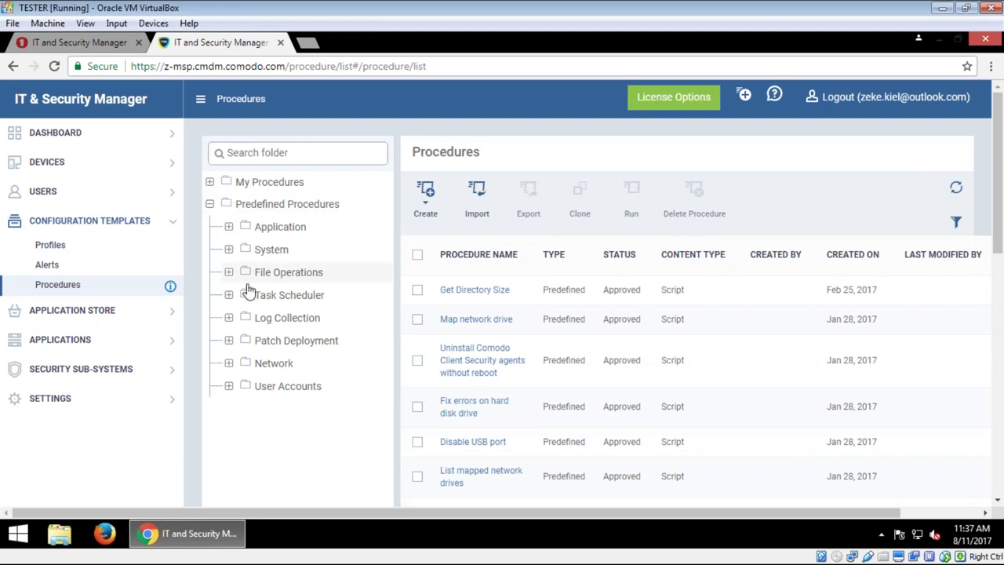
click(235, 319)
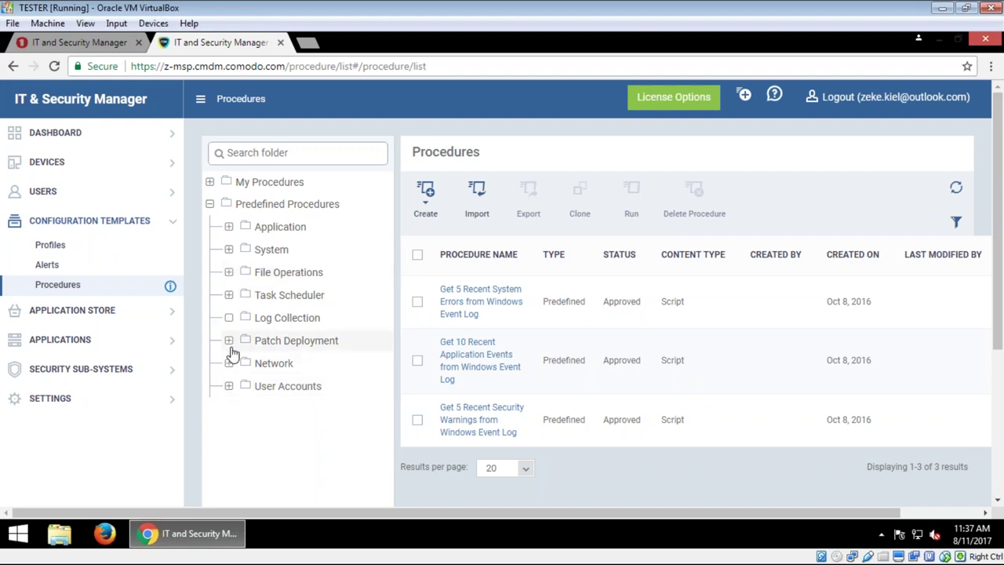
click(230, 227)
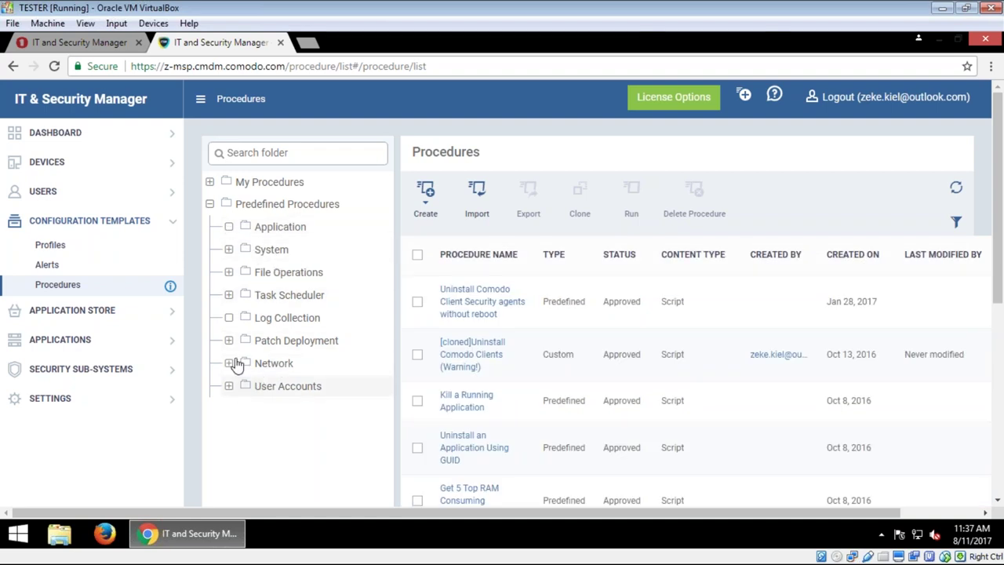
click(229, 272)
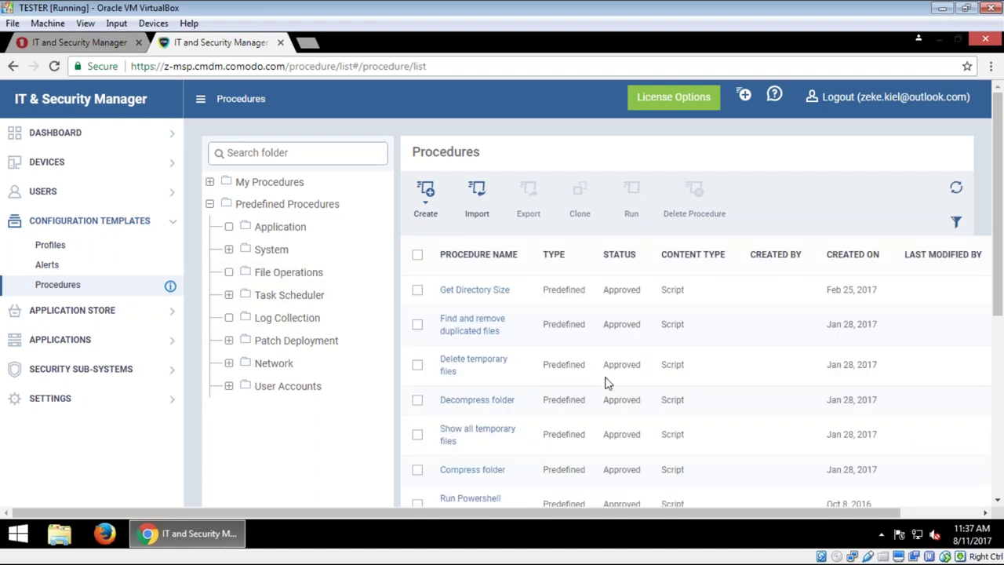
scroll(608, 383, down, 3)
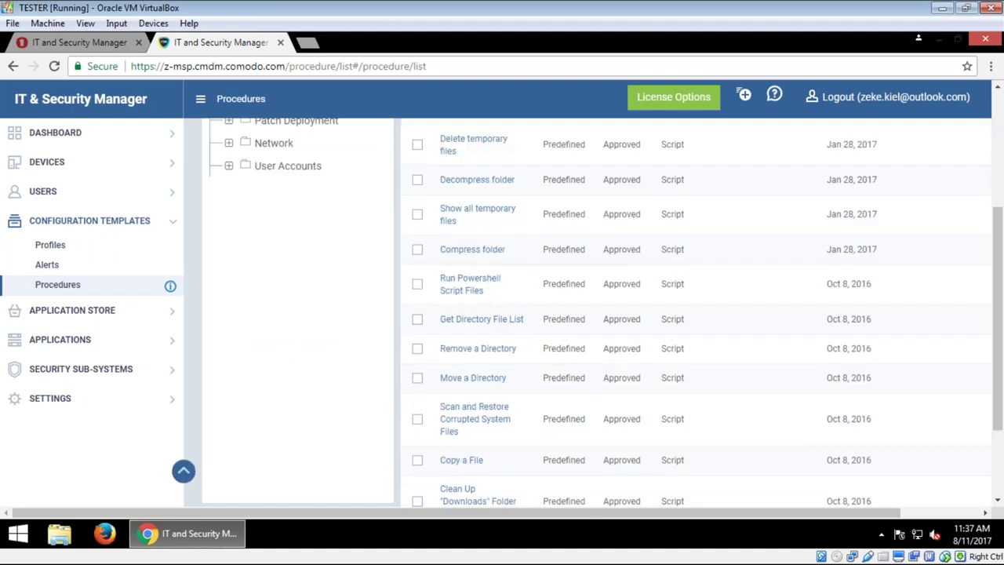
scroll(183, 471, down, 2)
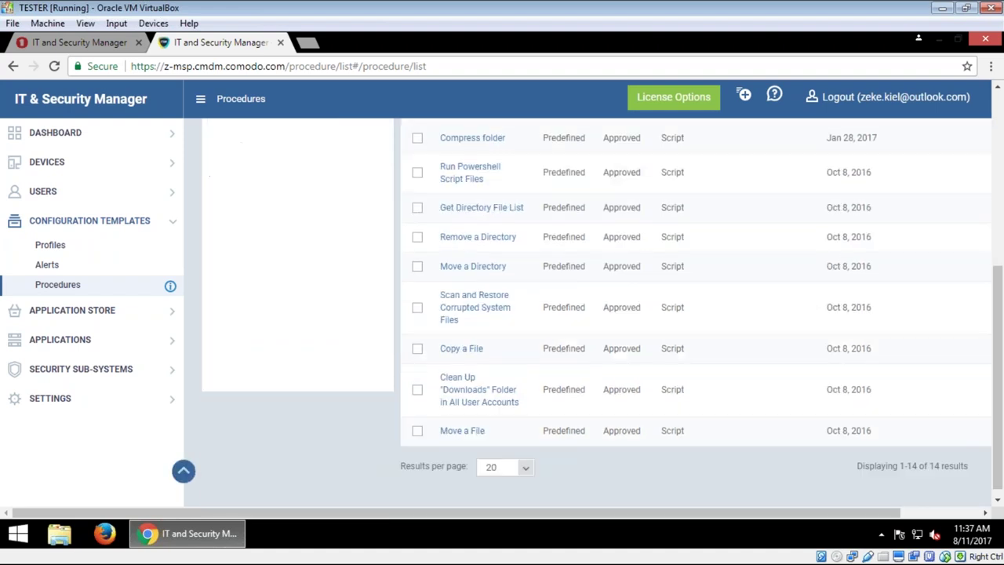
click(184, 471)
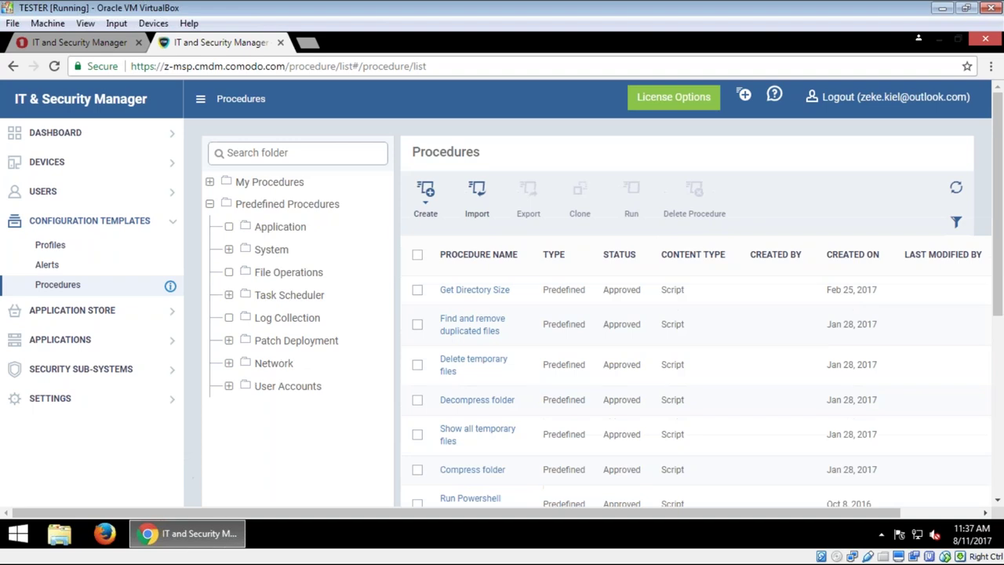
Step: Filter the predefined procedures to File Operations, showing Get Directory Size and Delete temporary files
click(277, 205)
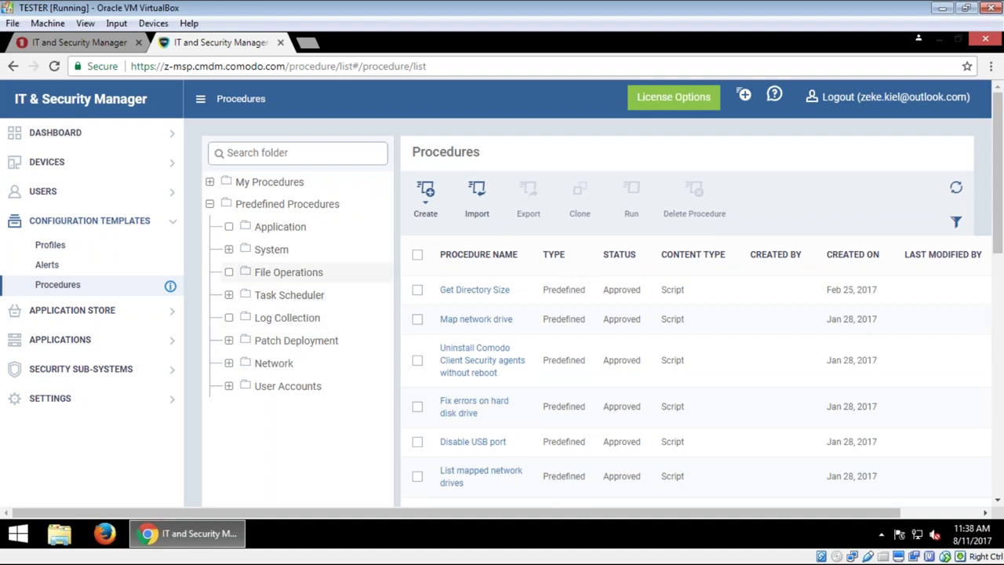
click(298, 281)
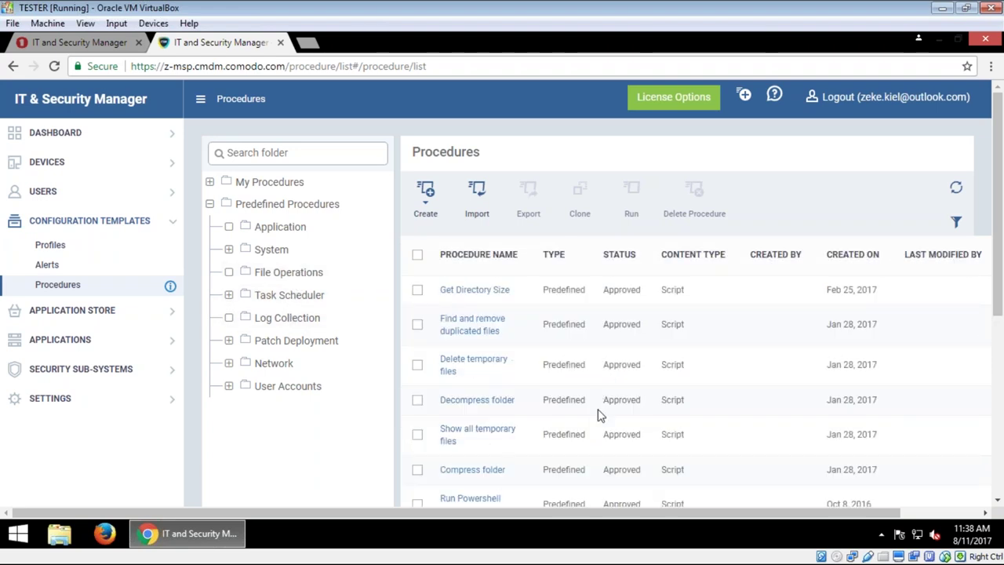
scroll(597, 413, down, 2)
scroll(597, 413, up, 1)
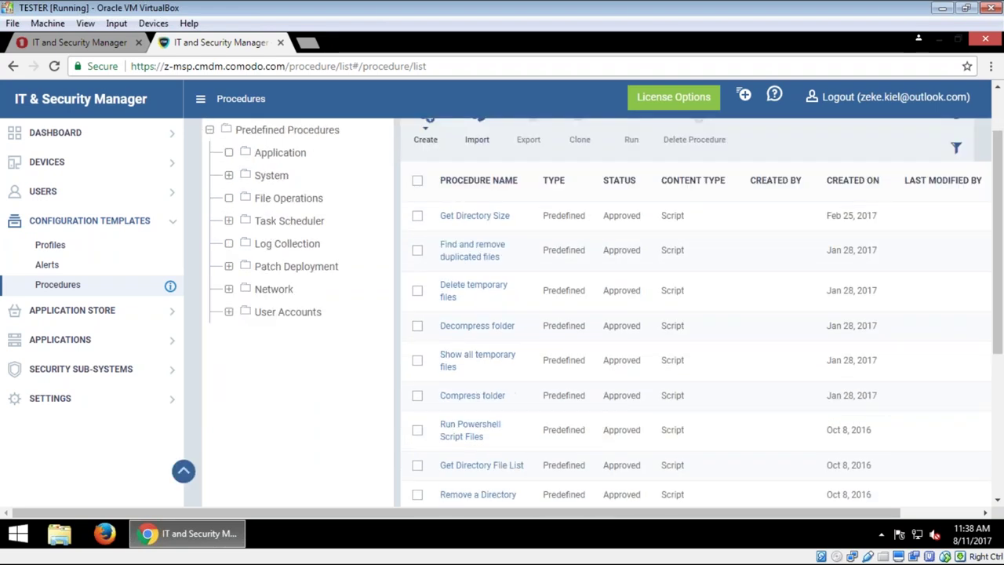
Step: Open the Delete temporary files procedure and show its script on the View Procedure tab
click(473, 296)
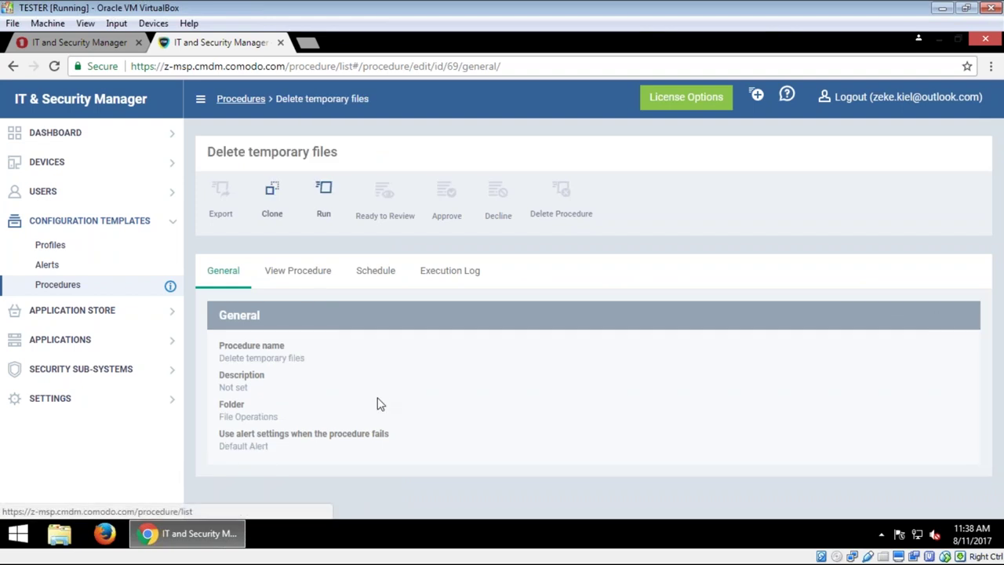
click(297, 270)
scroll(385, 409, down, 1)
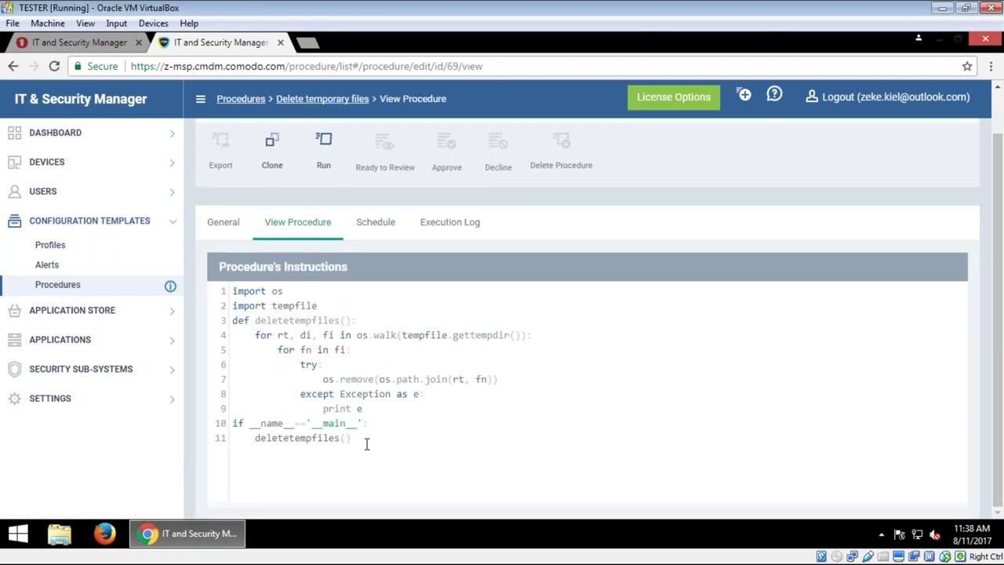
Step: Select the eleven-line Python script, then highlight 'tempfiles' in the line 11 call
drag(367, 444, 219, 291)
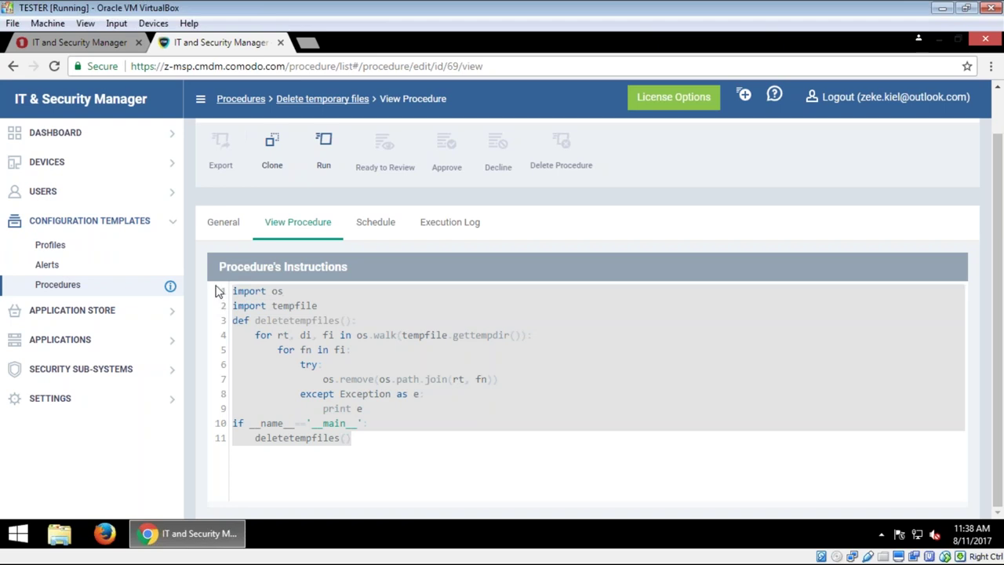
click(387, 398)
drag(419, 445, 232, 292)
click(455, 335)
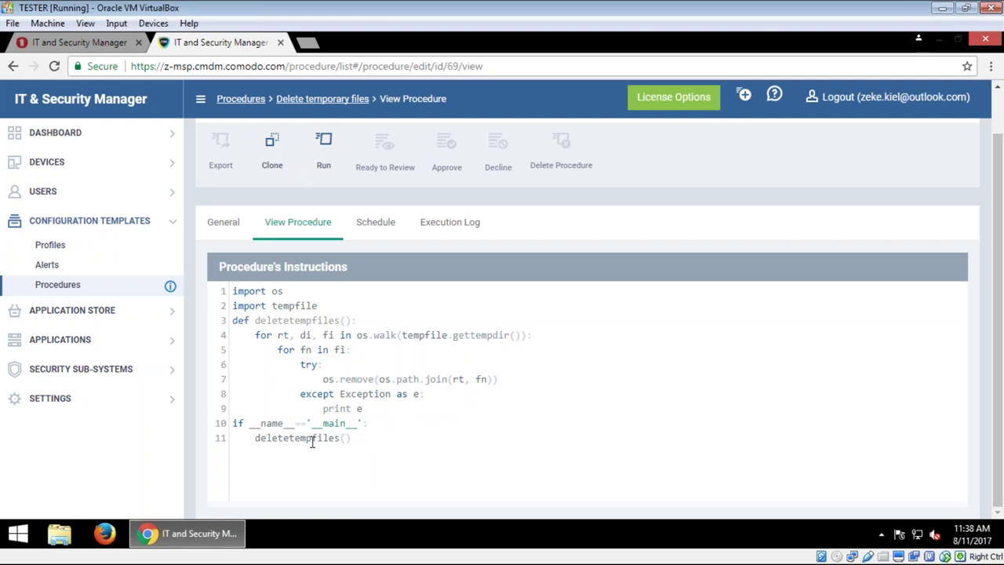
drag(290, 442, 338, 442)
right_click(19, 536)
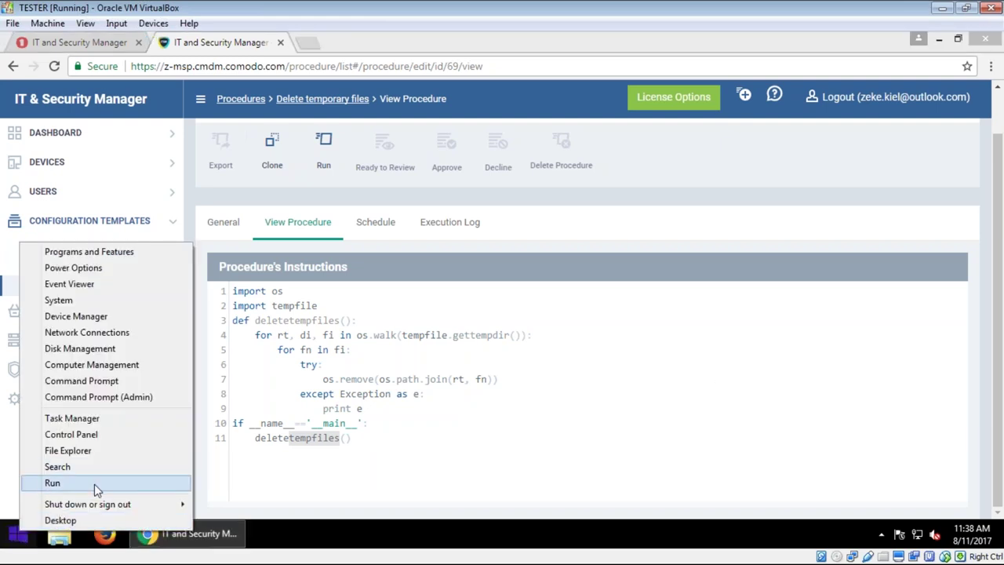
click(94, 482)
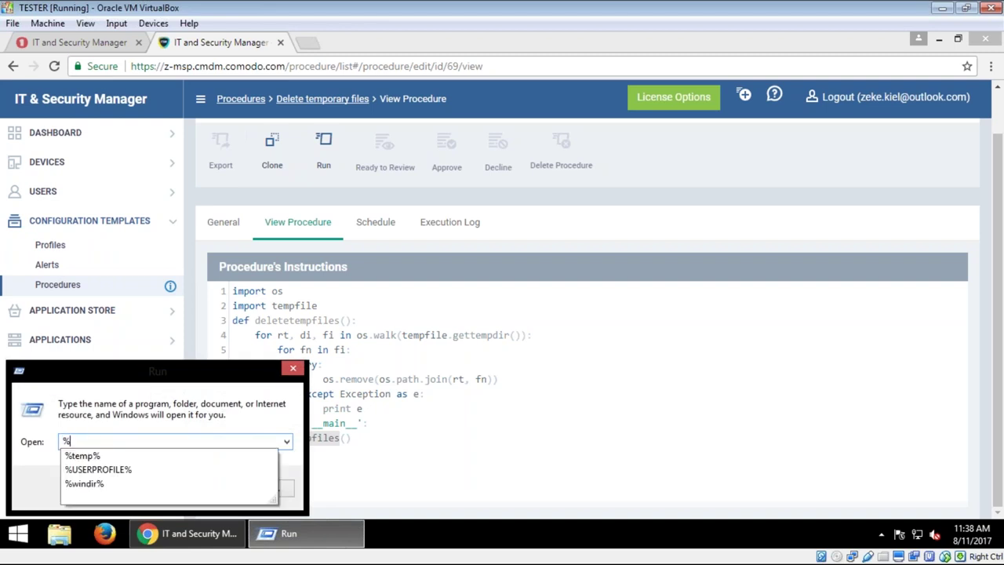
text(temp%)
key(Return)
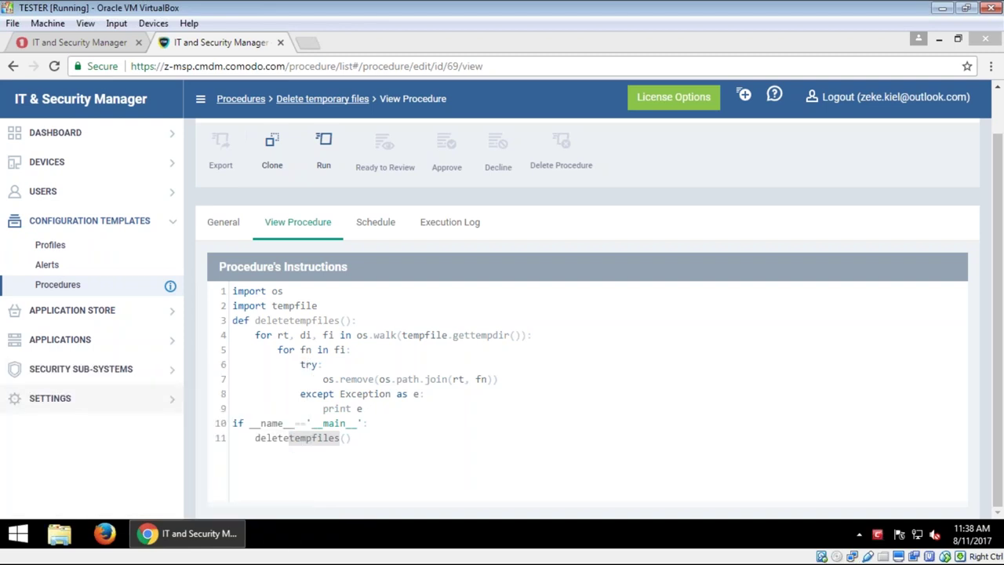
click(269, 230)
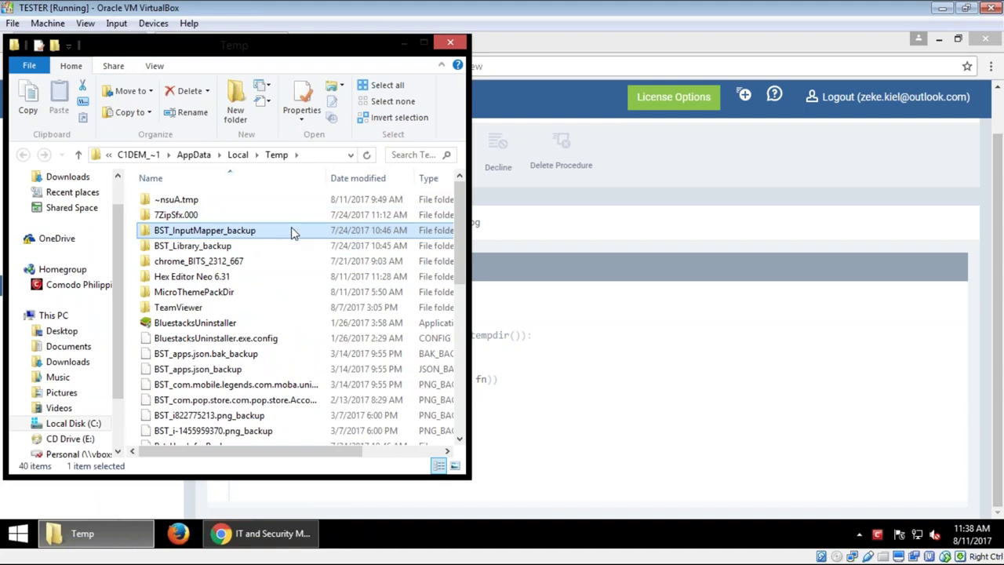
click(451, 42)
key(super+r)
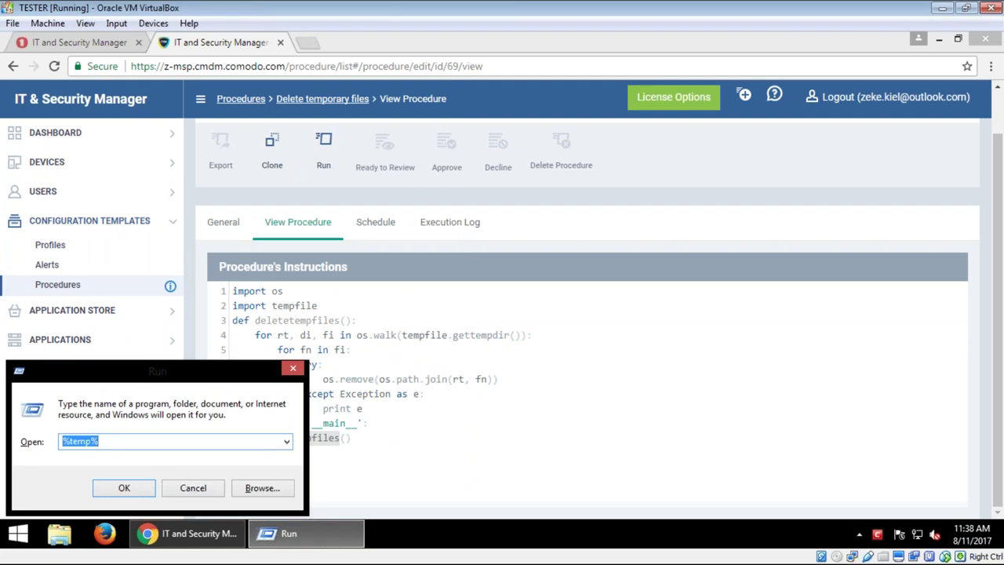
text(temp)
key(BackSpace)
key(BackSpace)
text(mp)
key(Return)
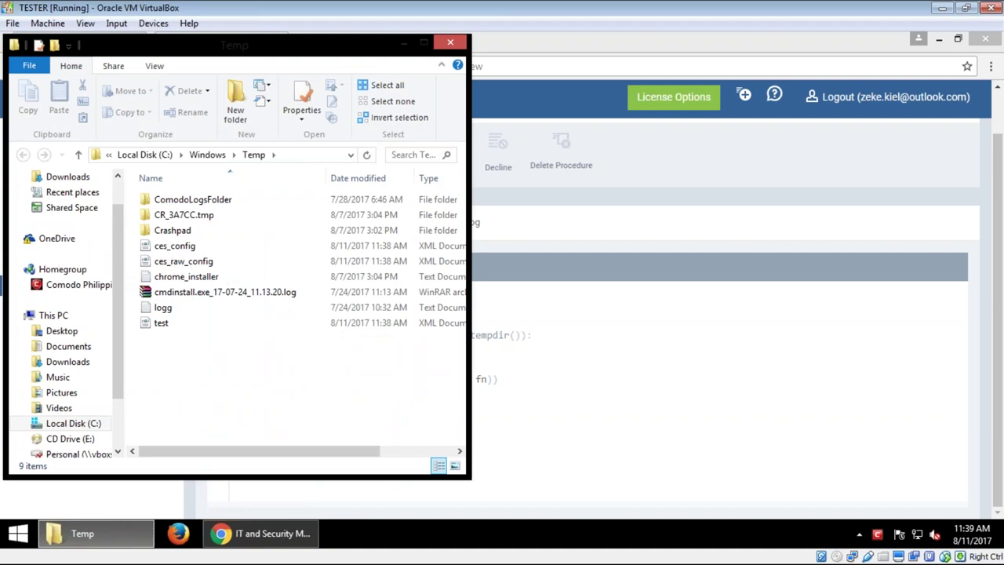
key(ctrl+a)
click(393, 101)
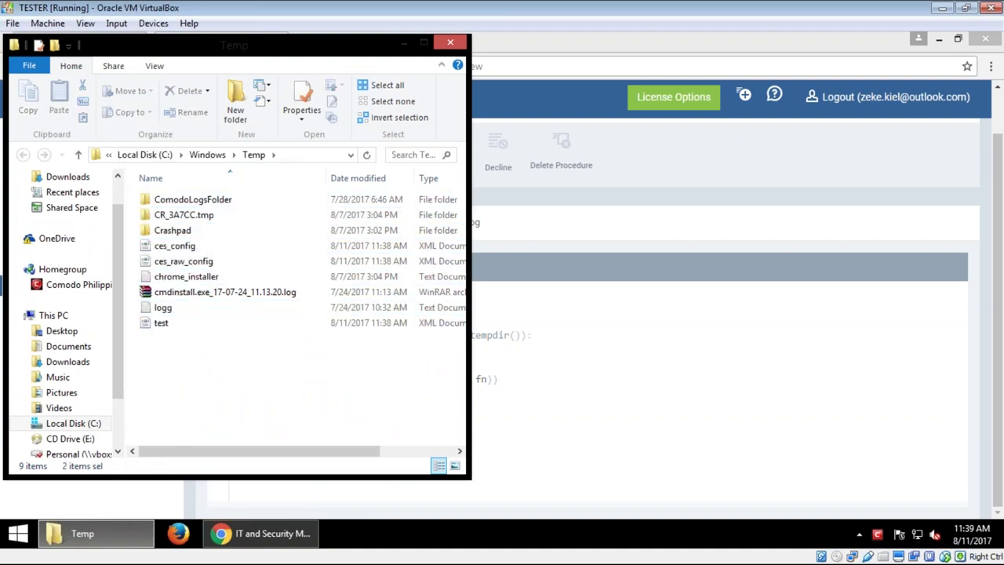
click(451, 44)
key(super+r)
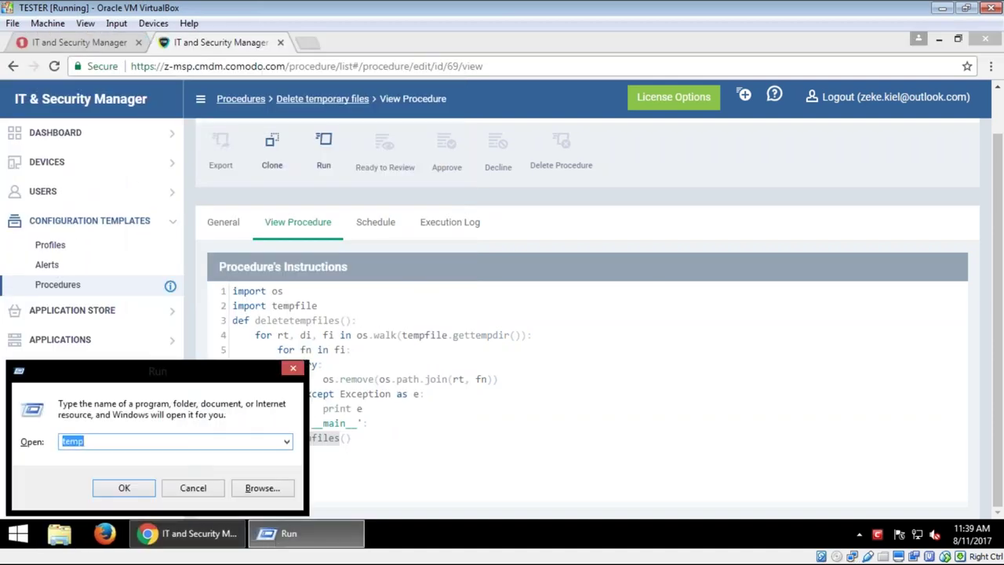
text(prefetch)
key(Return)
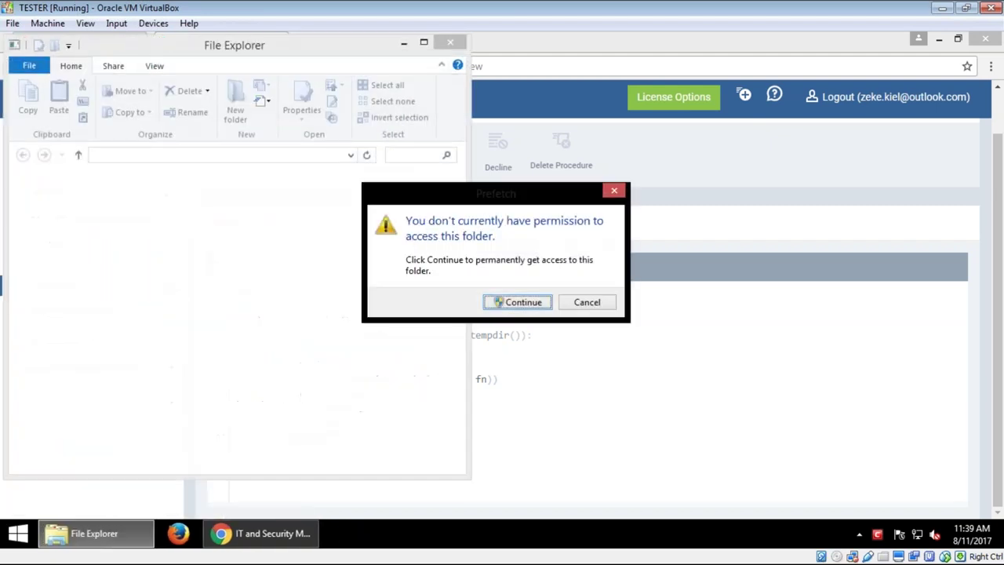
click(519, 302)
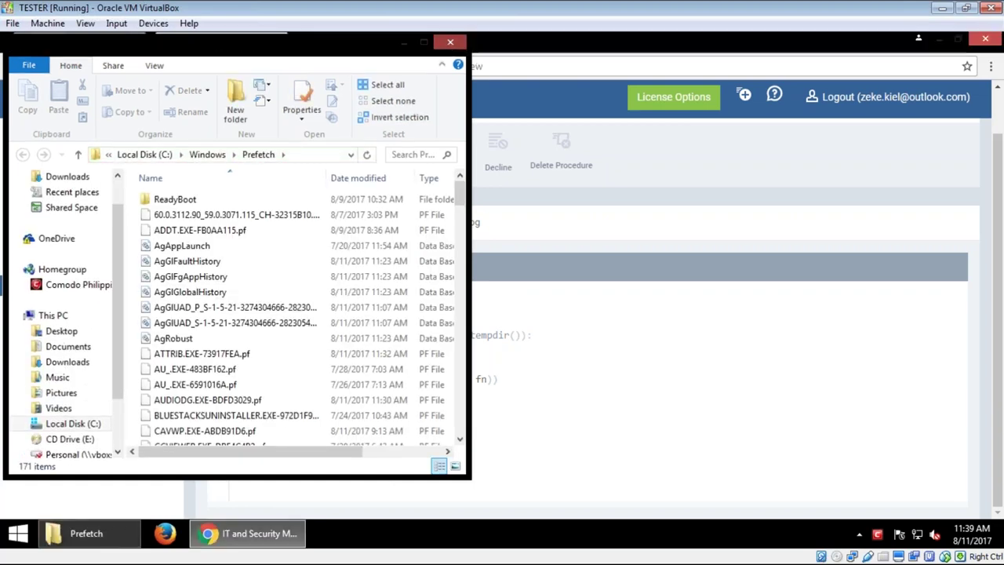
key(alt+F4)
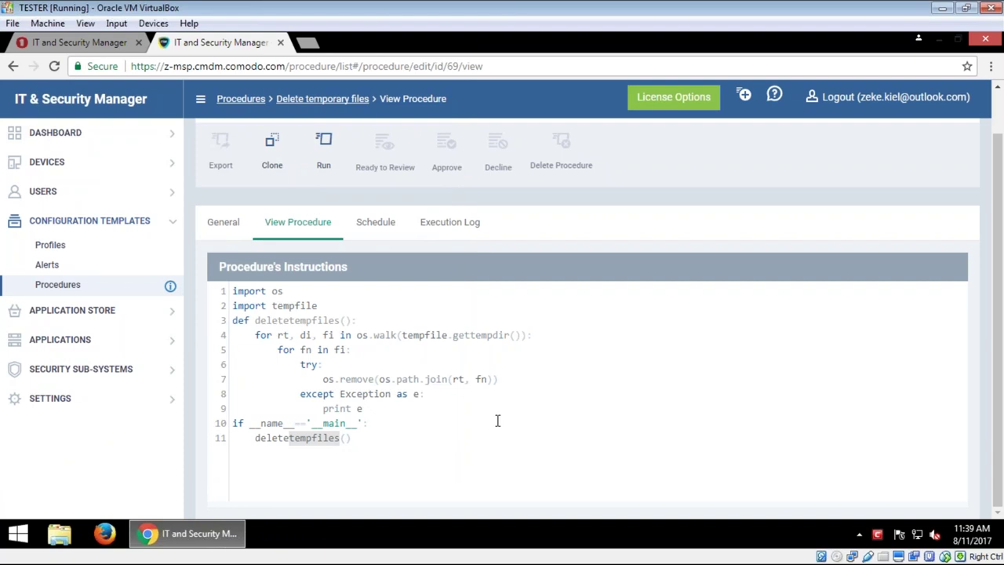
Step: Set up a Delete temporary files run on device NULL as logged-in user, then cancel unrun
scroll(518, 409, up, 1)
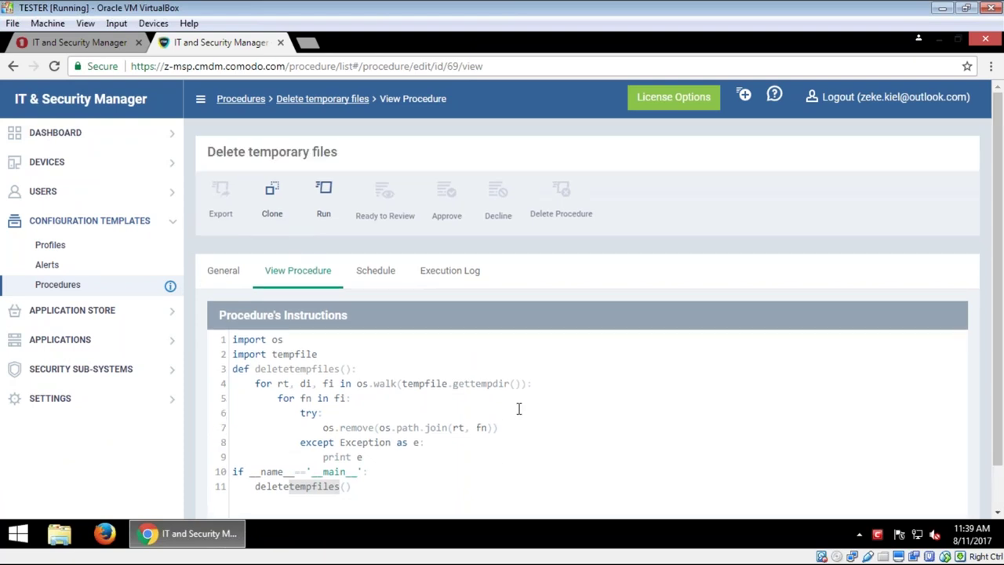
click(329, 209)
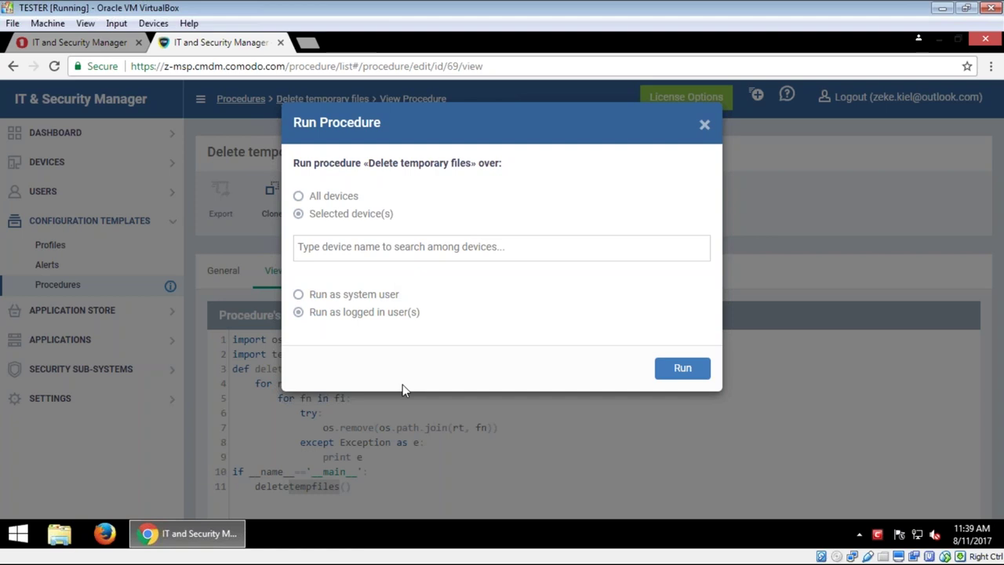
click(357, 303)
click(363, 312)
text(nu)
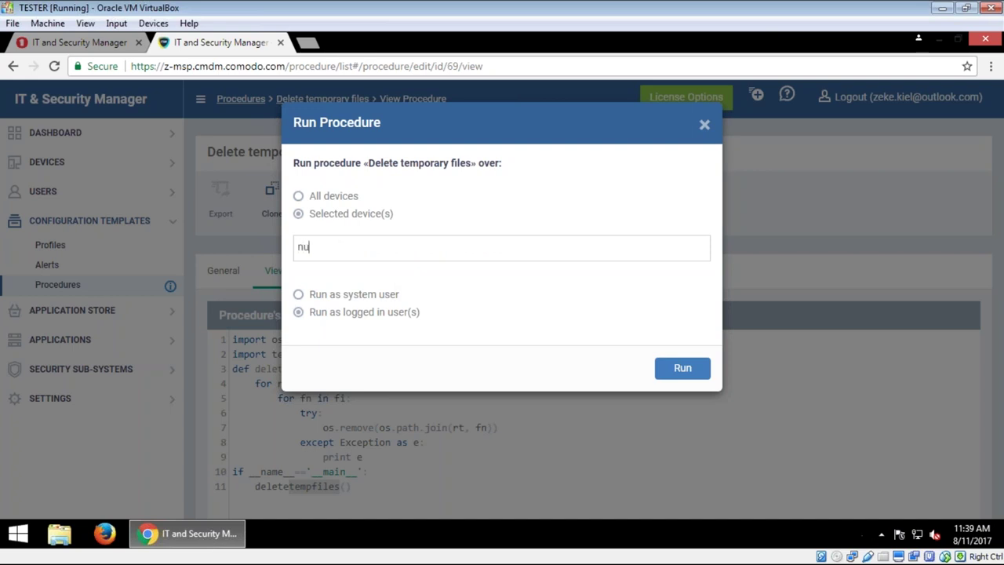
click(396, 270)
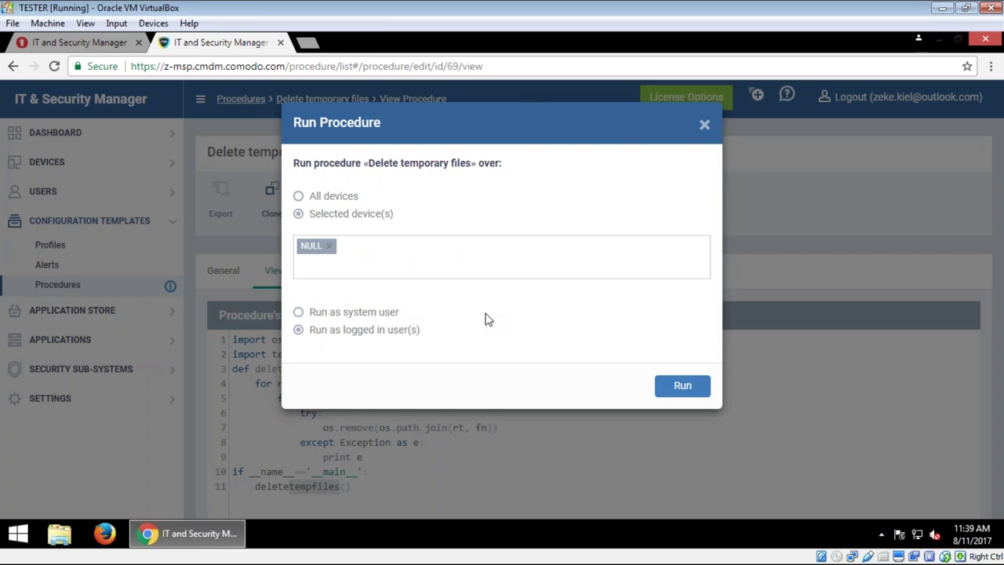
click(705, 126)
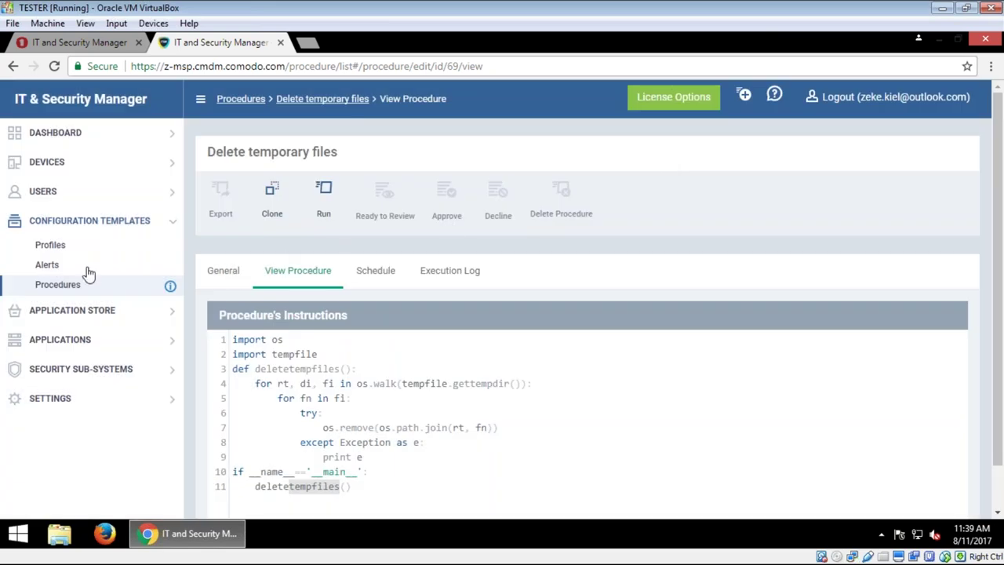
Step: Return to the Procedures list and look over the Script, Patch and 3rd Party Patch create options
click(66, 287)
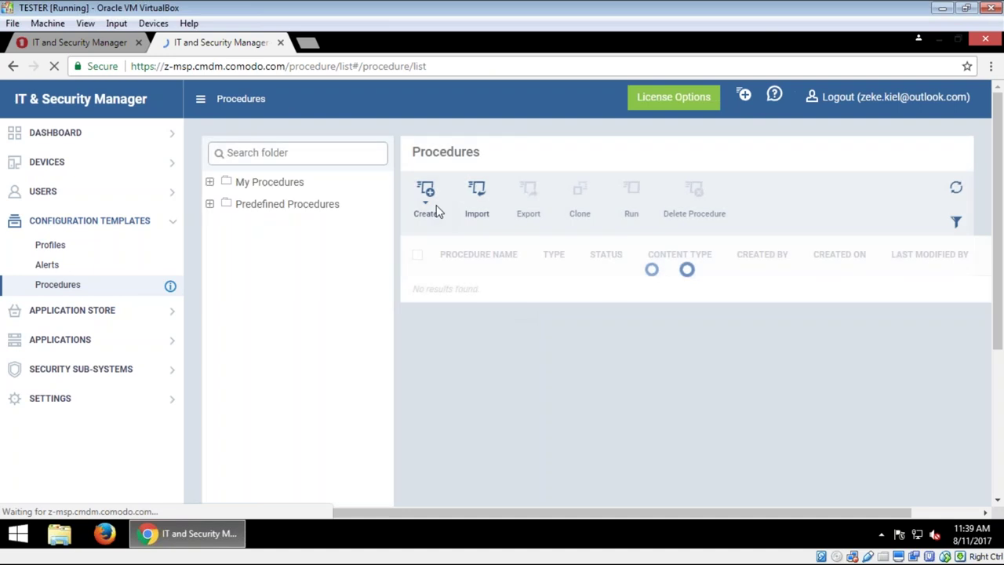
click(430, 212)
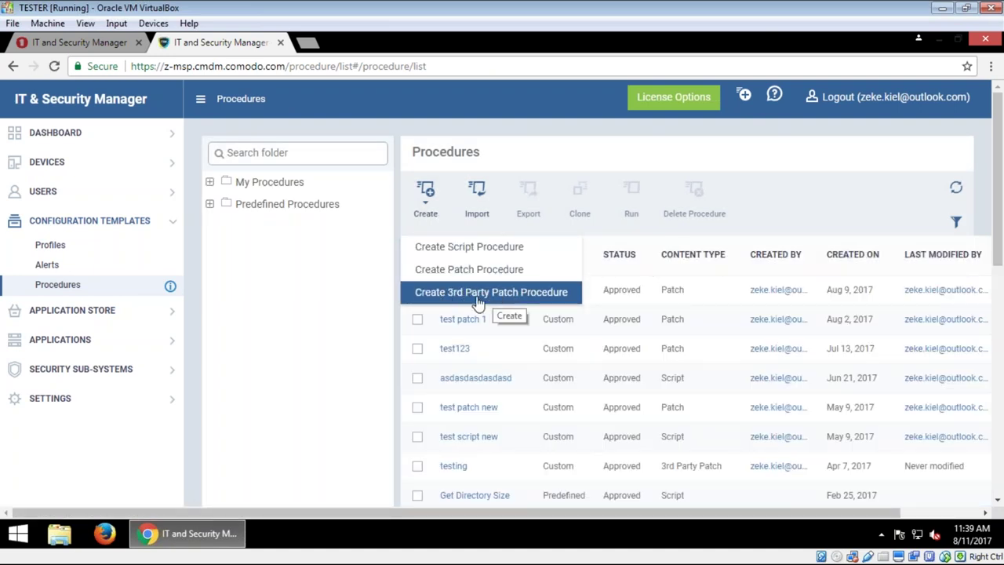
click(291, 340)
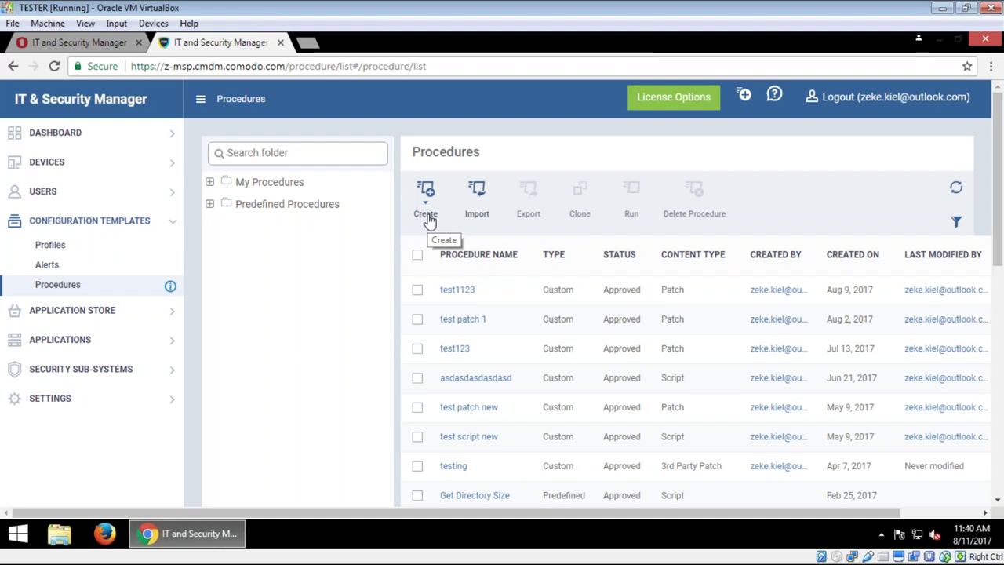
Step: Open the Device List, select DEMO PC and check its More actions
click(103, 166)
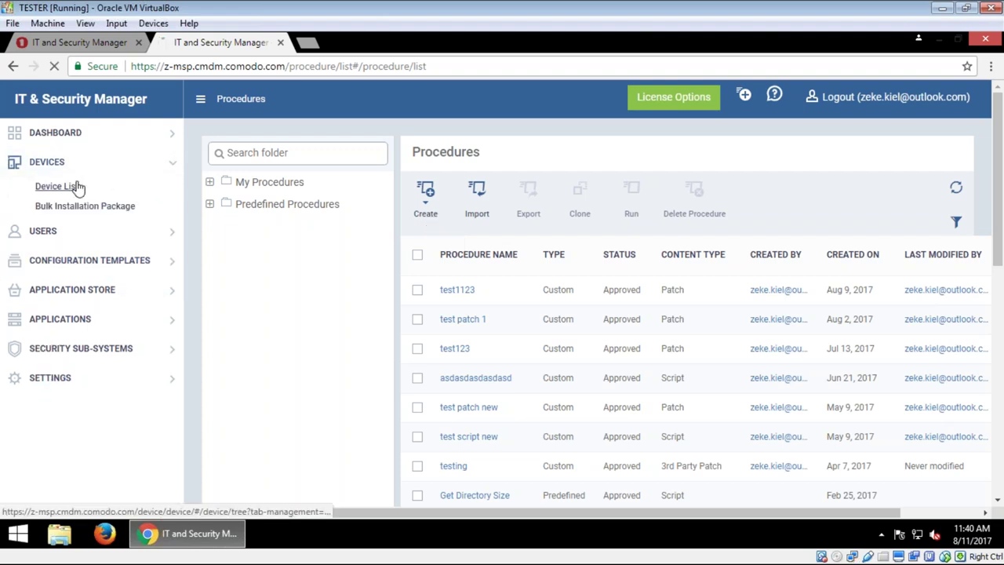
click(88, 188)
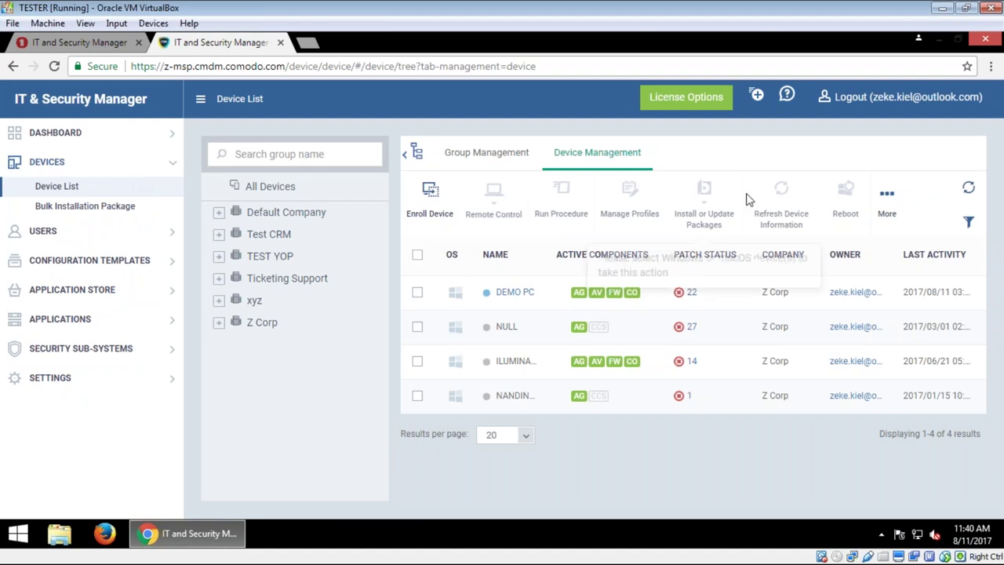
click(417, 292)
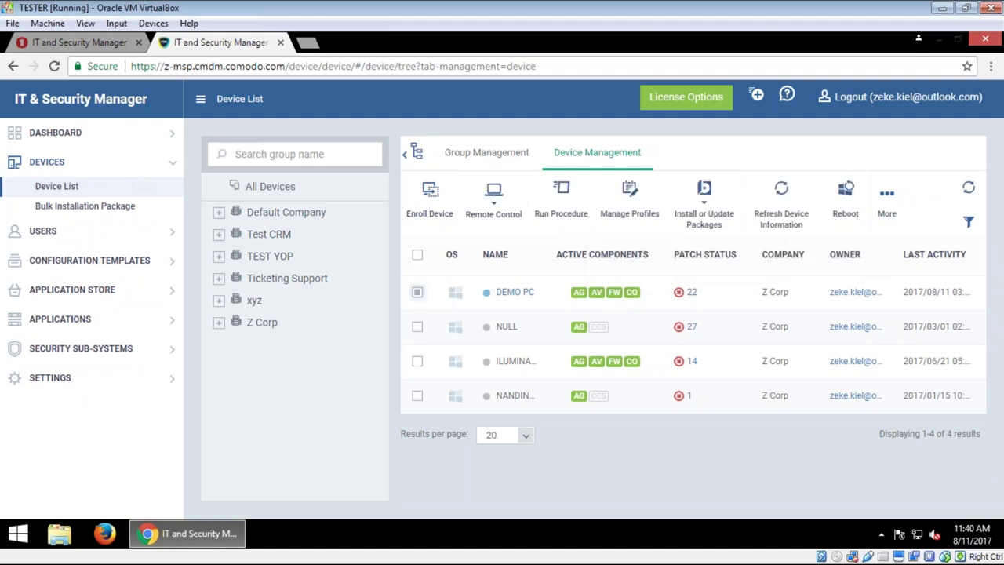
click(889, 204)
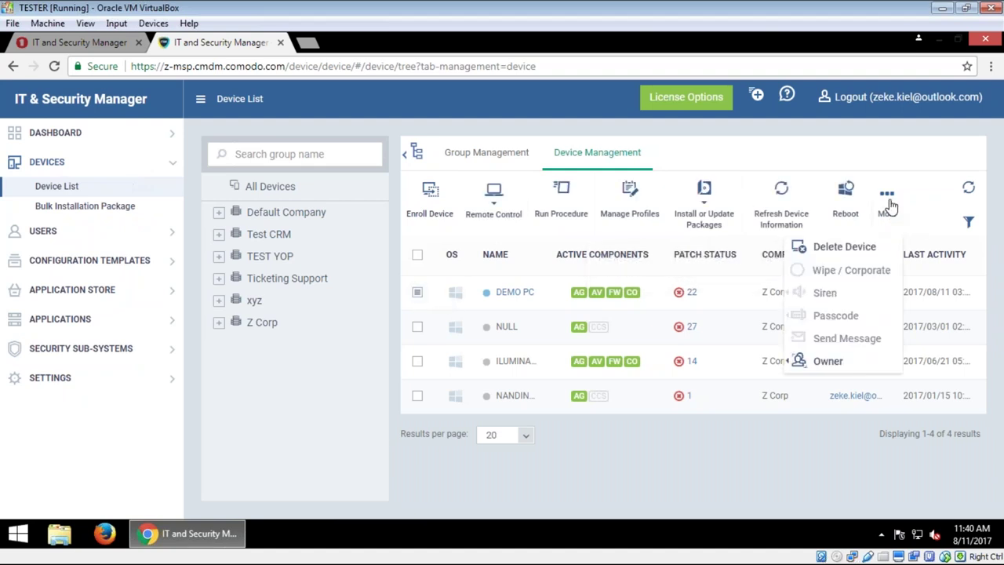
click(888, 202)
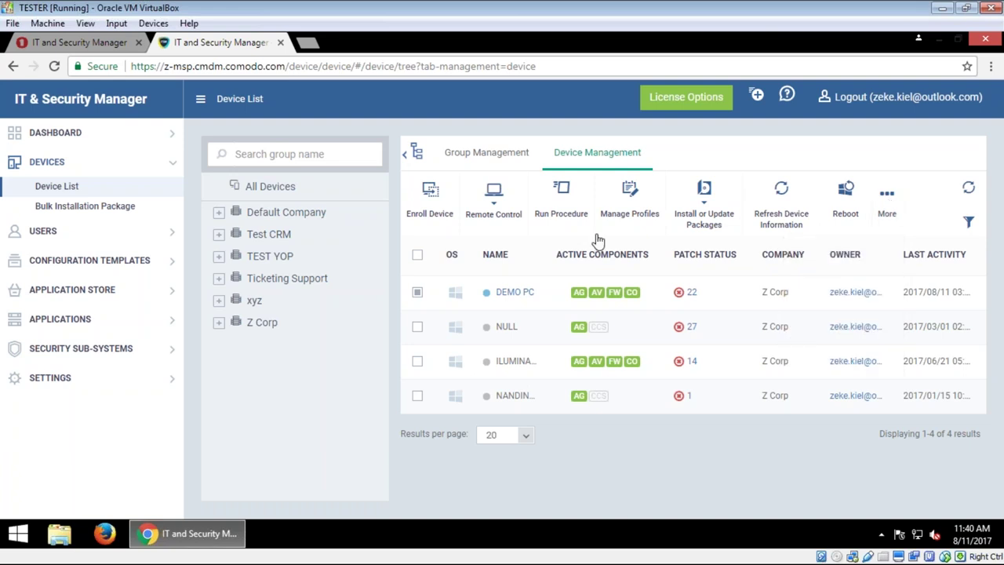
Step: Search DEMO PC's runnable procedures for 'scri' and then 'patch', and close the prompt
click(563, 205)
click(407, 176)
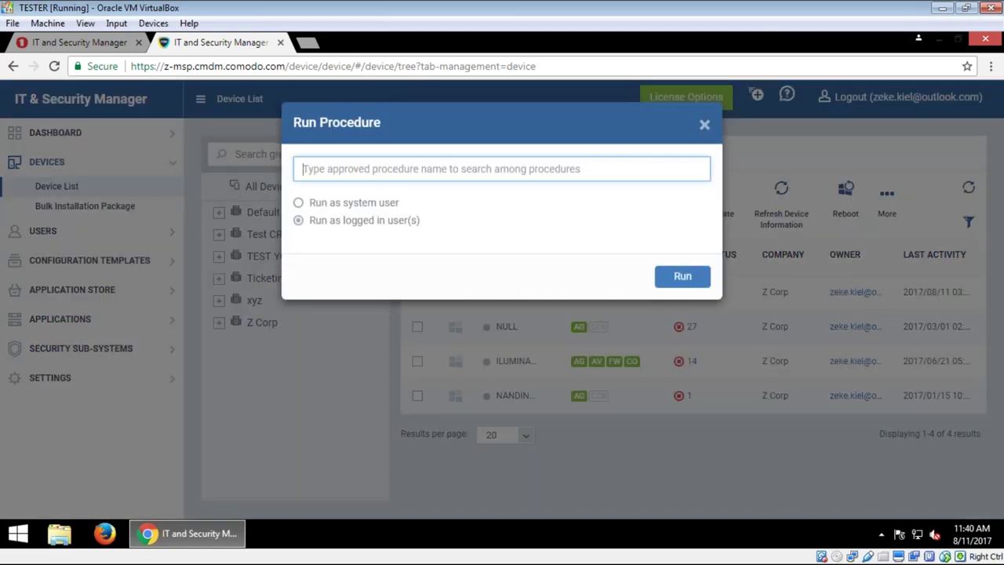
text(scri)
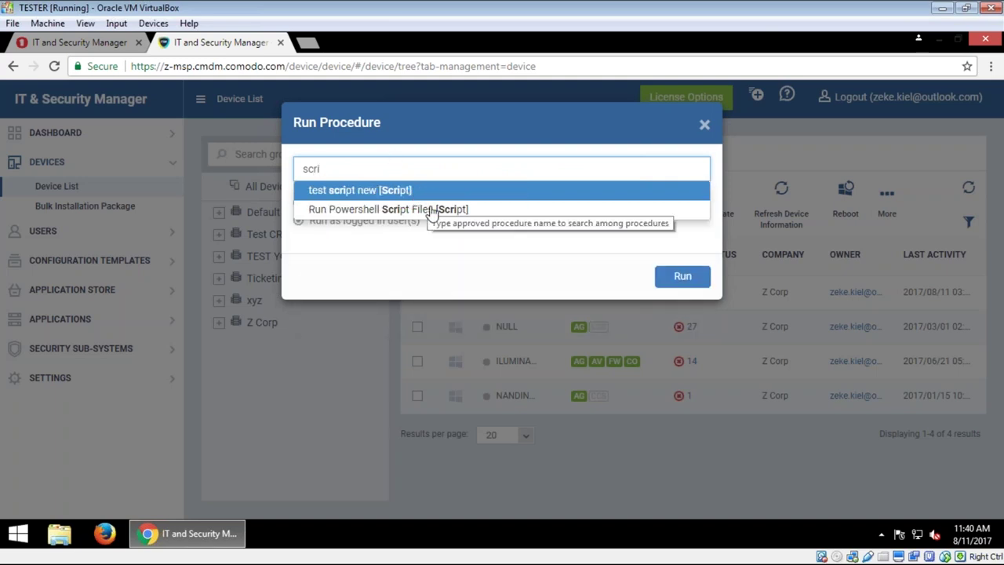
double_click(361, 169)
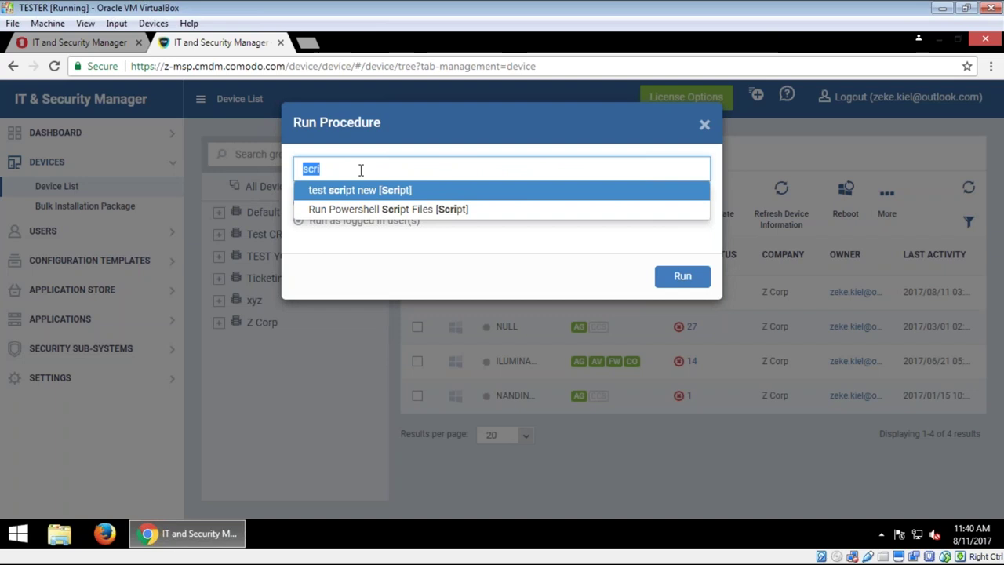
text(patch)
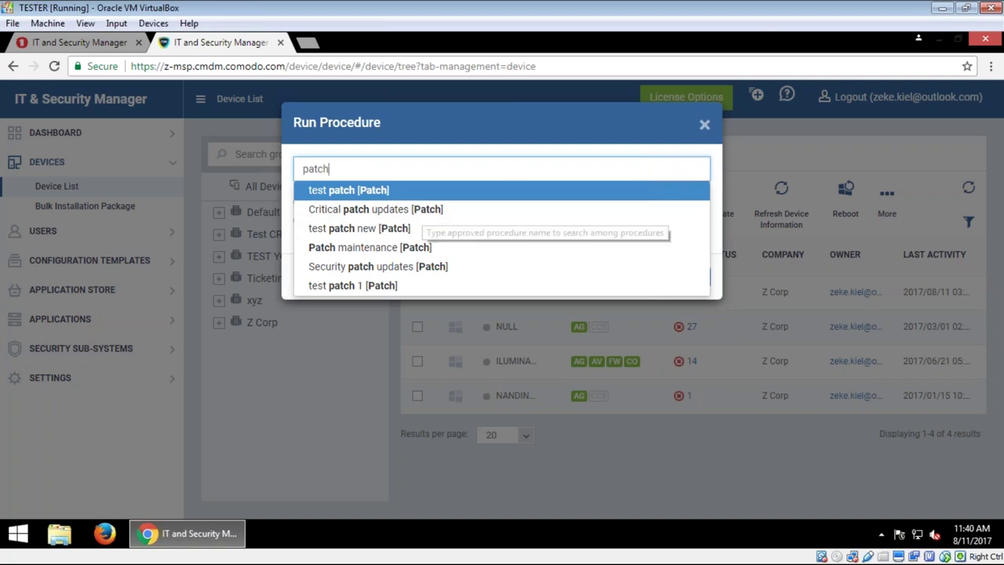
click(704, 124)
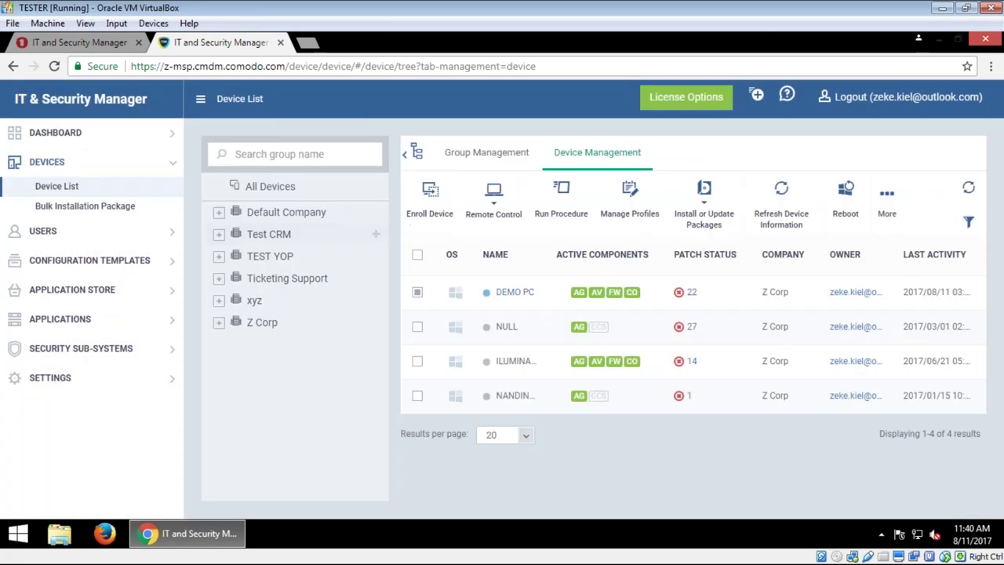
Step: Create a patch procedure named test123321 from Configuration Templates > Procedures
click(125, 261)
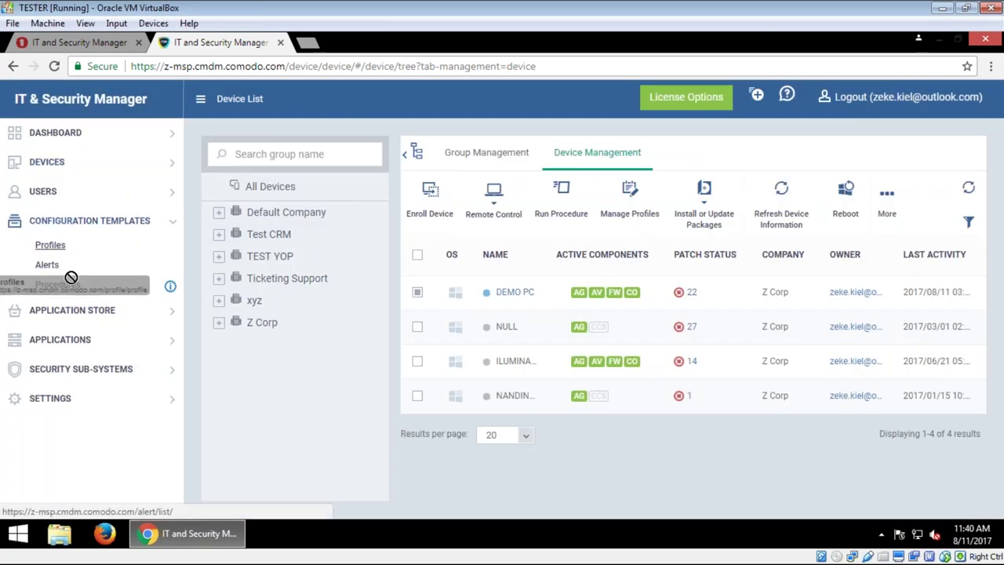
click(58, 285)
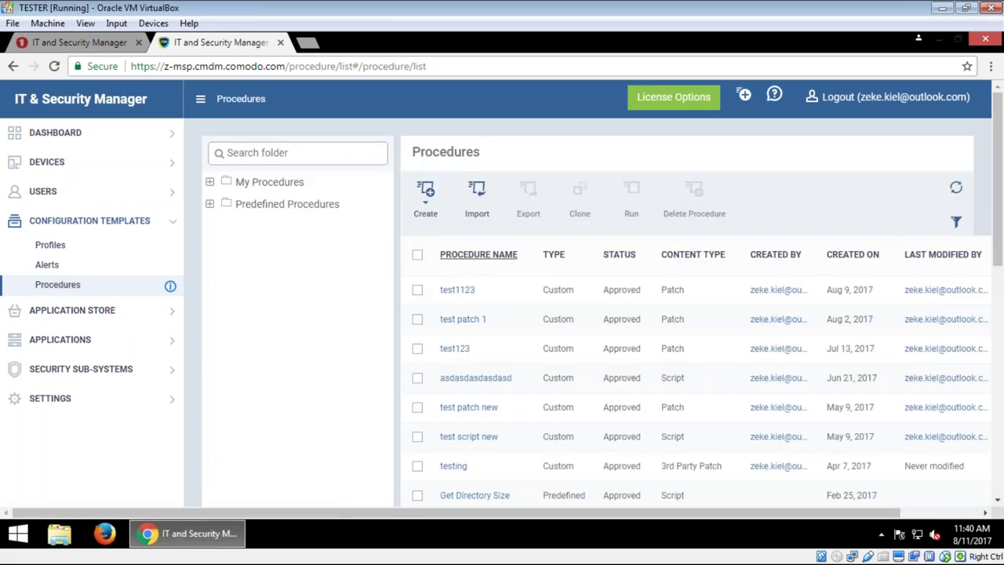
click(428, 204)
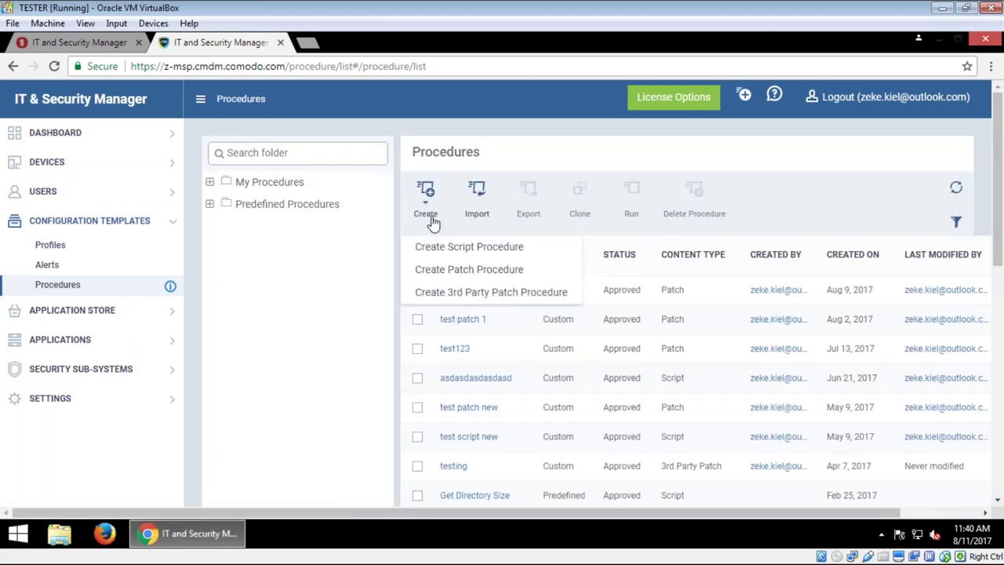
click(452, 275)
click(371, 186)
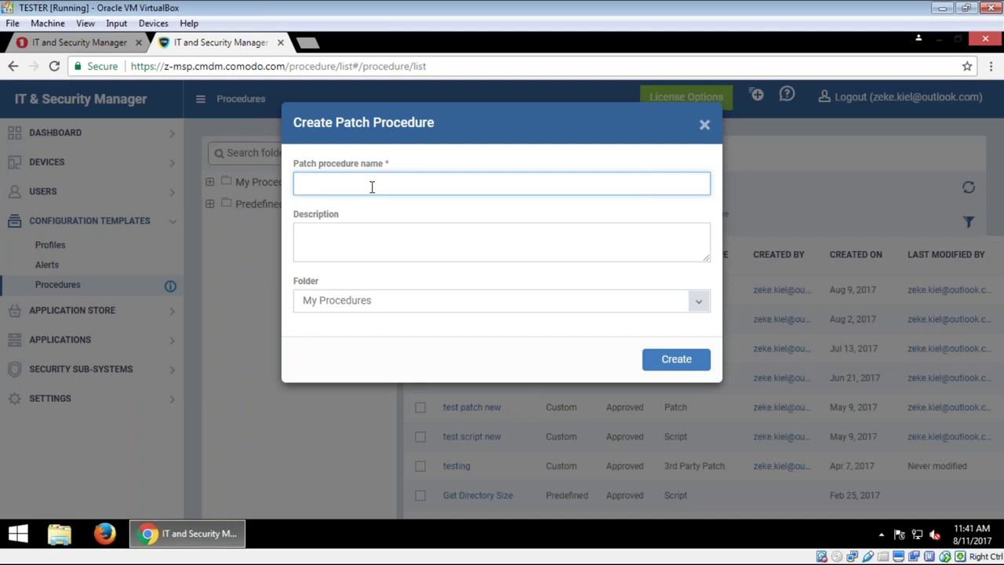
text(test123321)
click(676, 358)
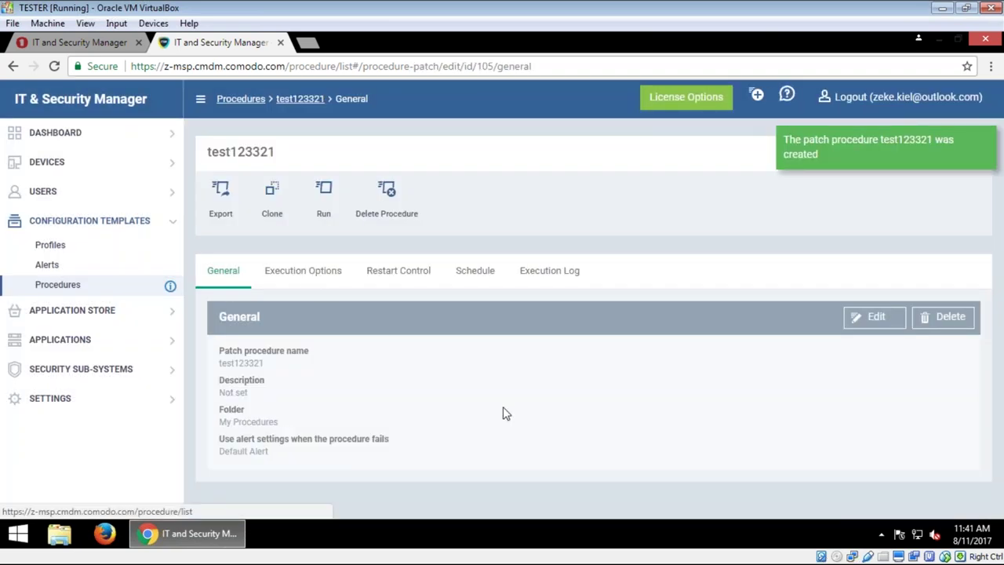
click(303, 270)
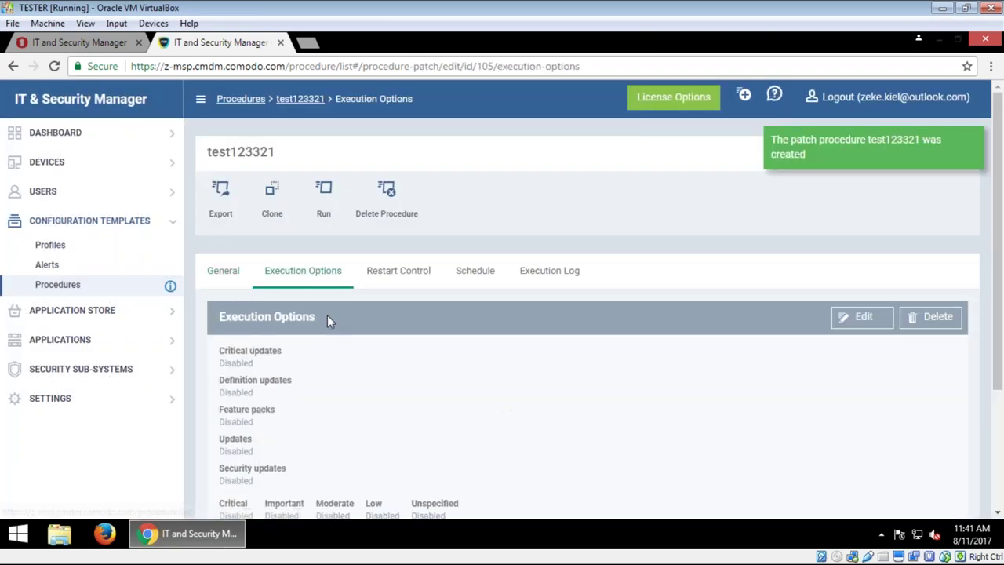
scroll(428, 358, down, 3)
scroll(570, 295, up, 2)
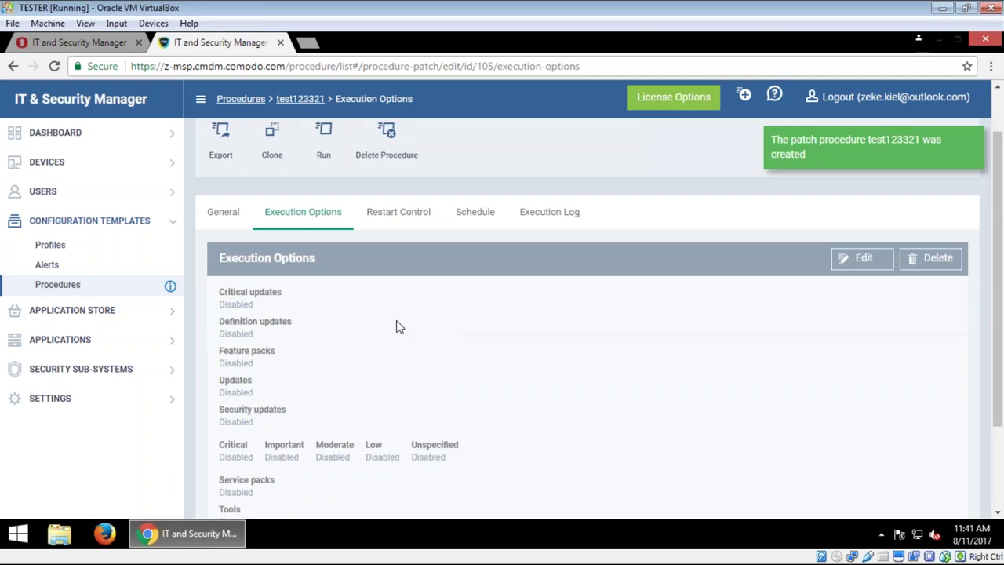
click(862, 287)
scroll(546, 353, down, 3)
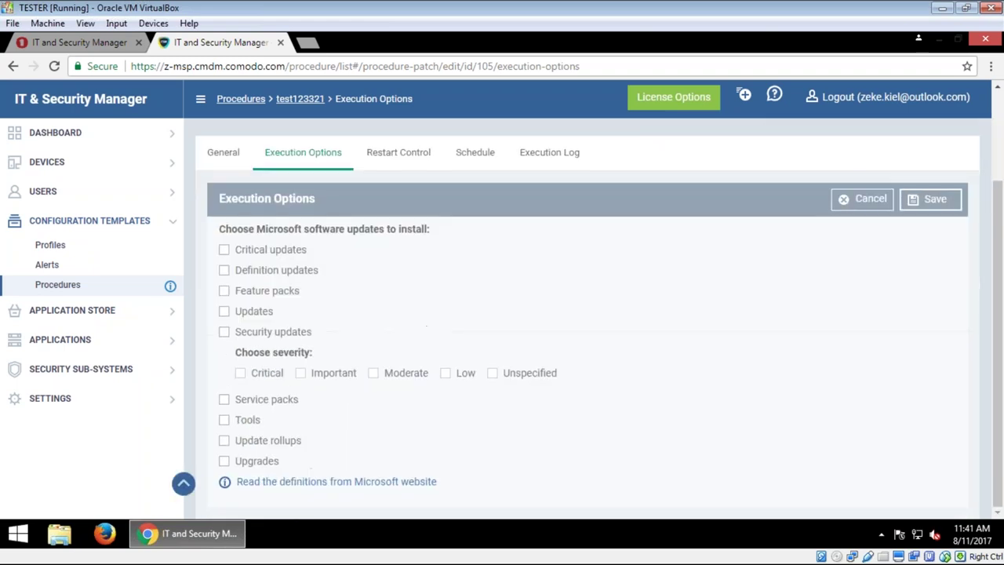
click(225, 250)
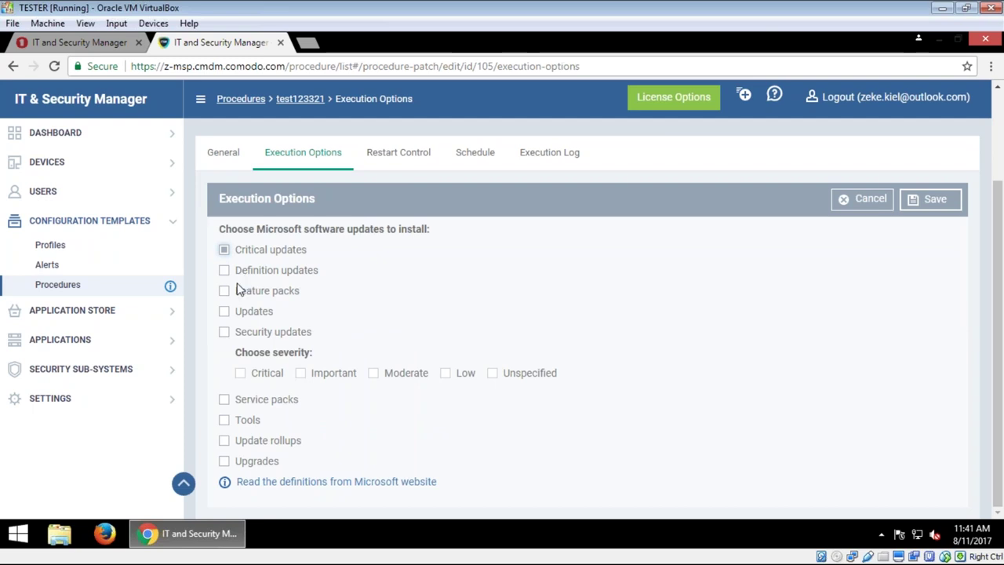
click(225, 332)
click(240, 373)
click(300, 372)
click(373, 372)
click(445, 373)
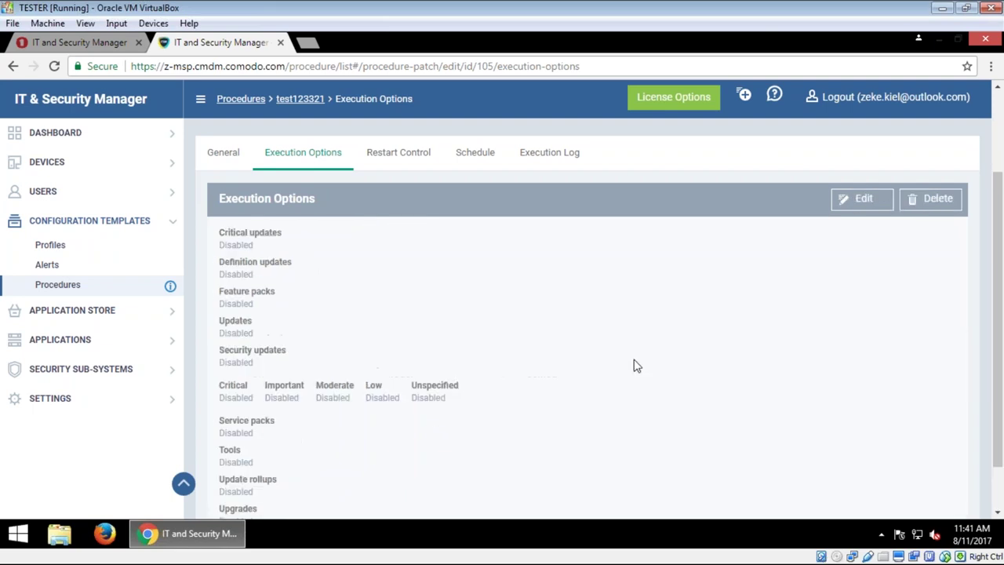